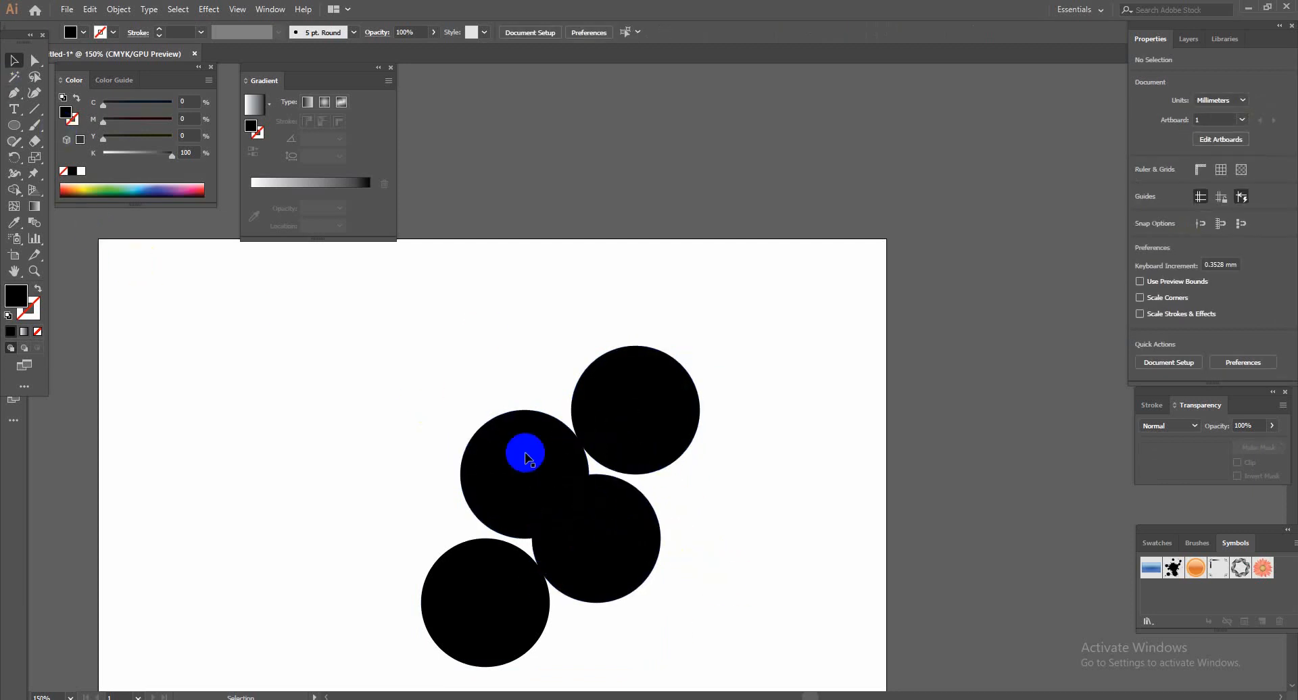
Step: Give the four overlapping circles no fill and a black outline
left_click_drag(465, 288, 686, 595)
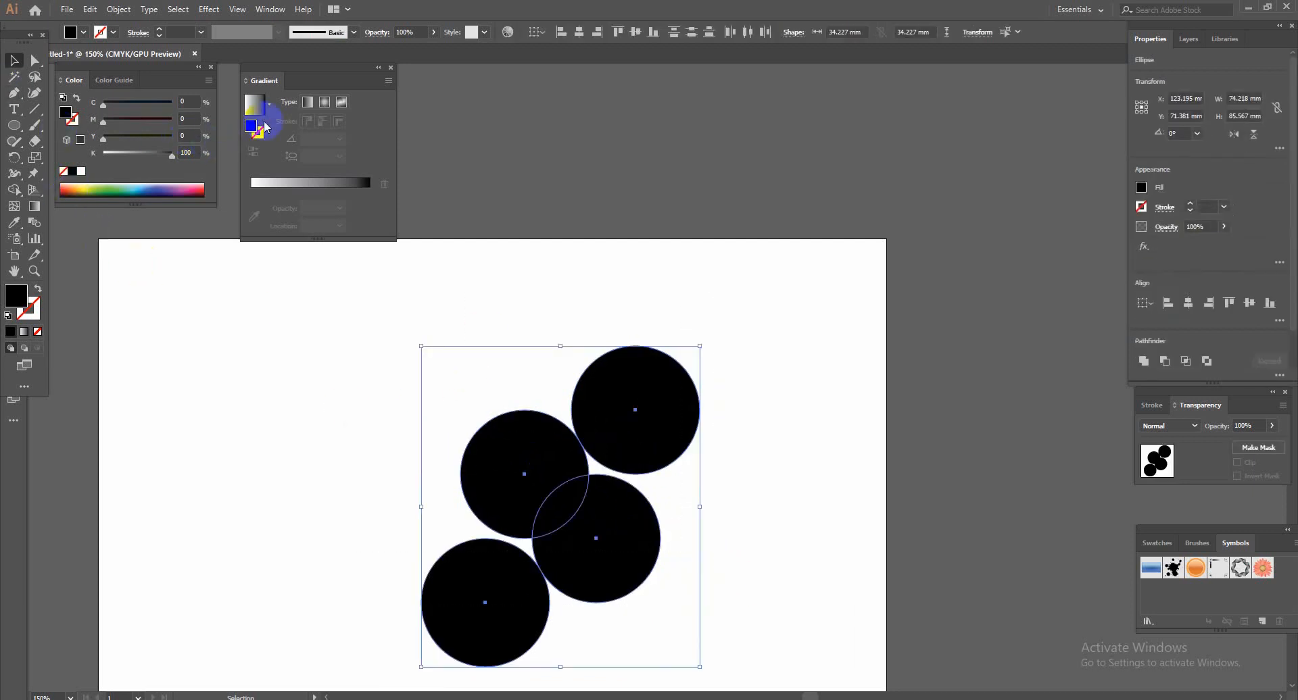
left_click(66, 172)
left_click(74, 119)
left_click(73, 171)
left_click(225, 377)
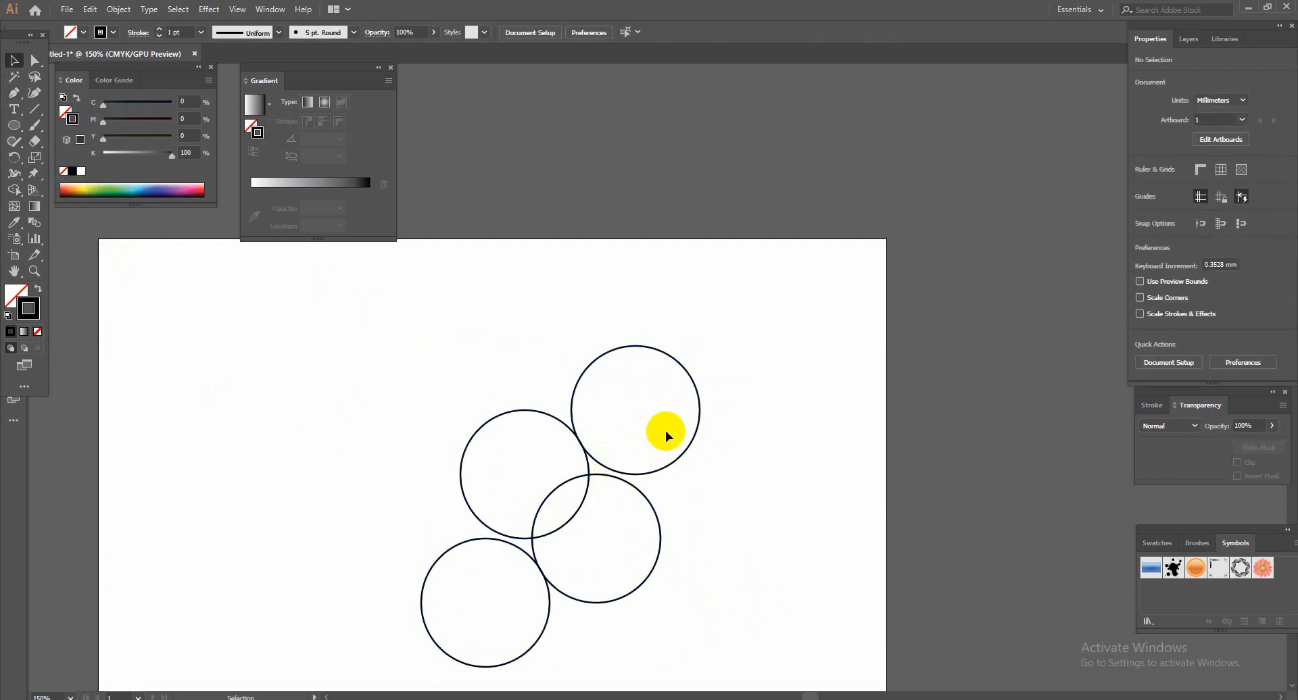
Step: Move the two upper circles down slightly until the topmost circle meets the top of the lower-right circle
left_click_drag(510, 410, 509, 411)
left_click_drag(604, 470, 602, 471)
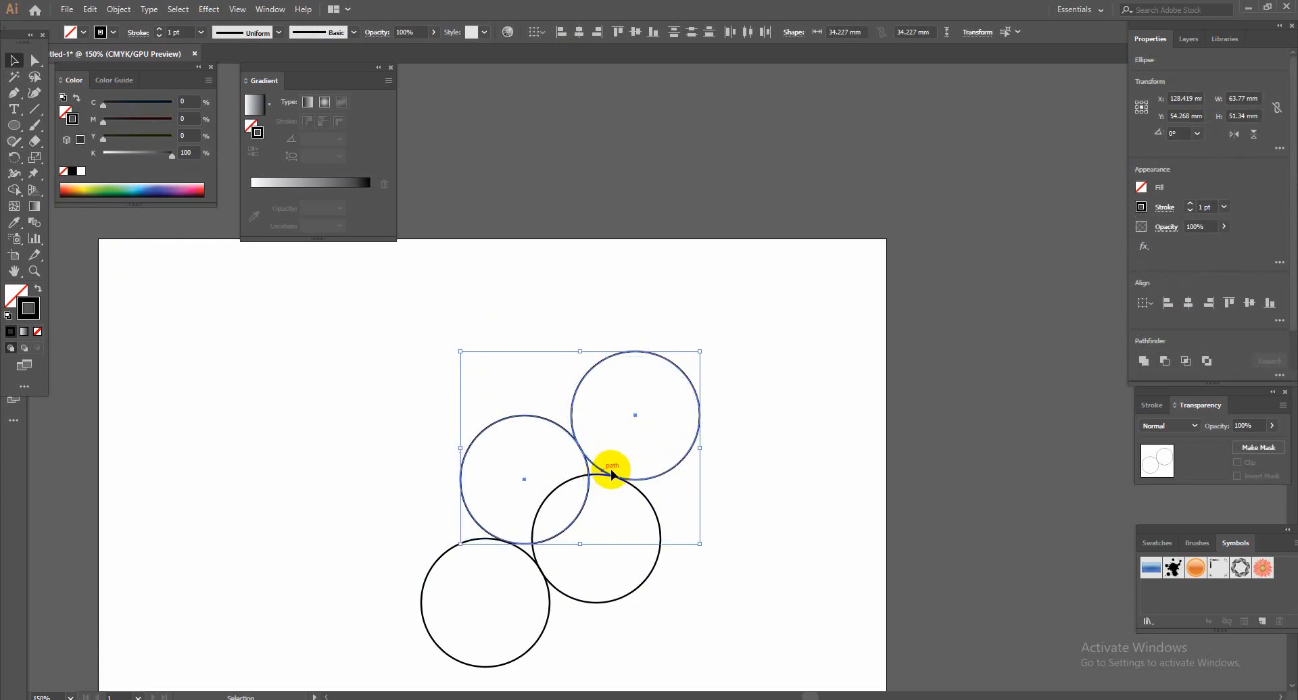
Step: Show the rulers, place a vertical guide through the centre of the lower-right circle and lock it
left_click_drag(675, 595, 463, 551)
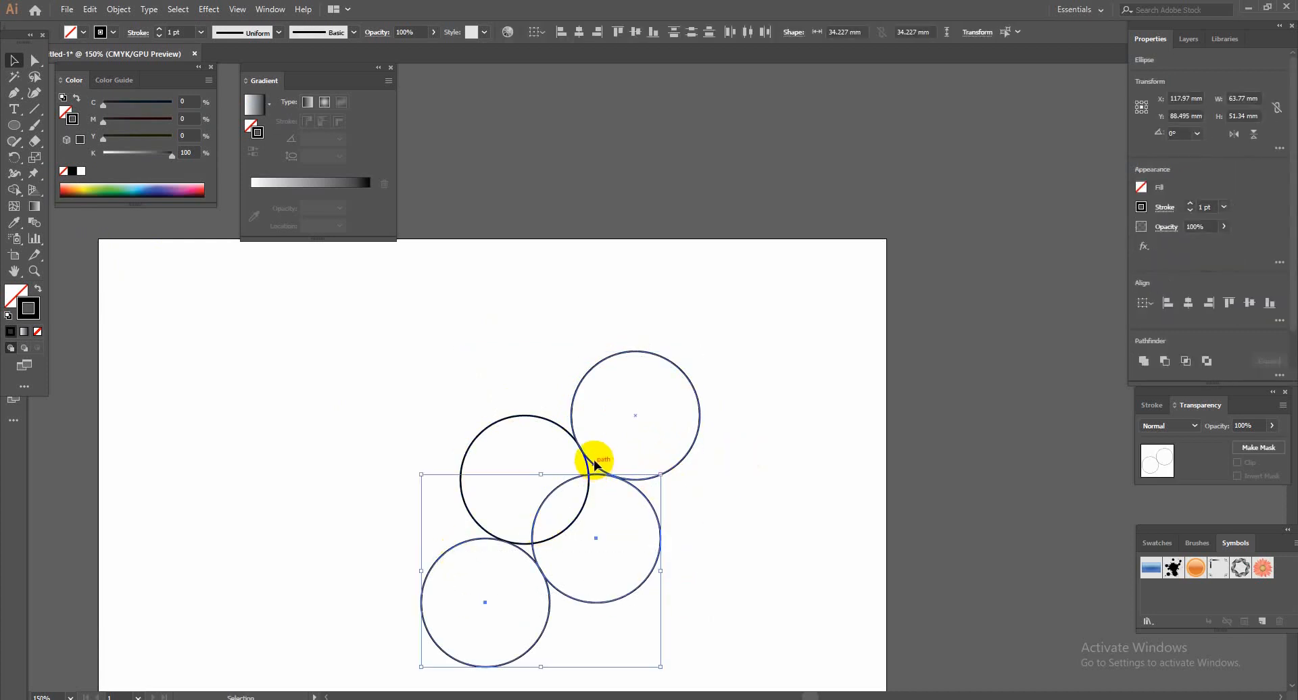
key("ctrl+r")
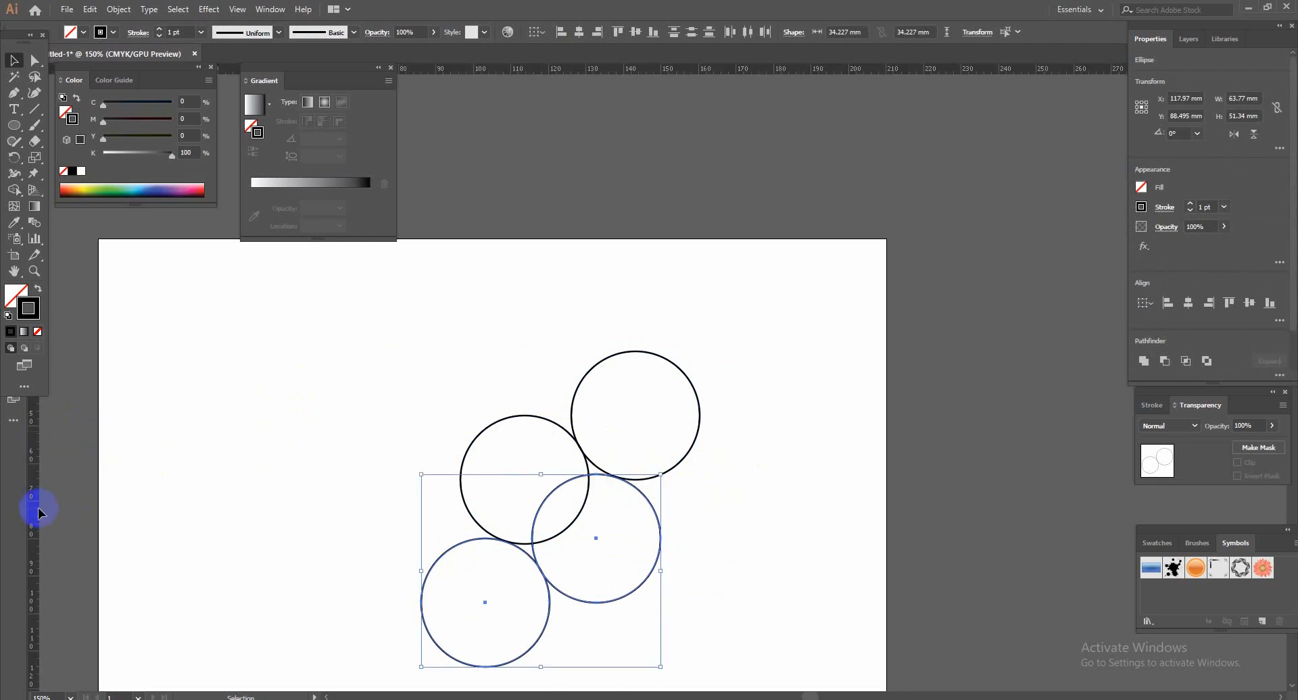
left_click_drag(36, 511, 595, 591)
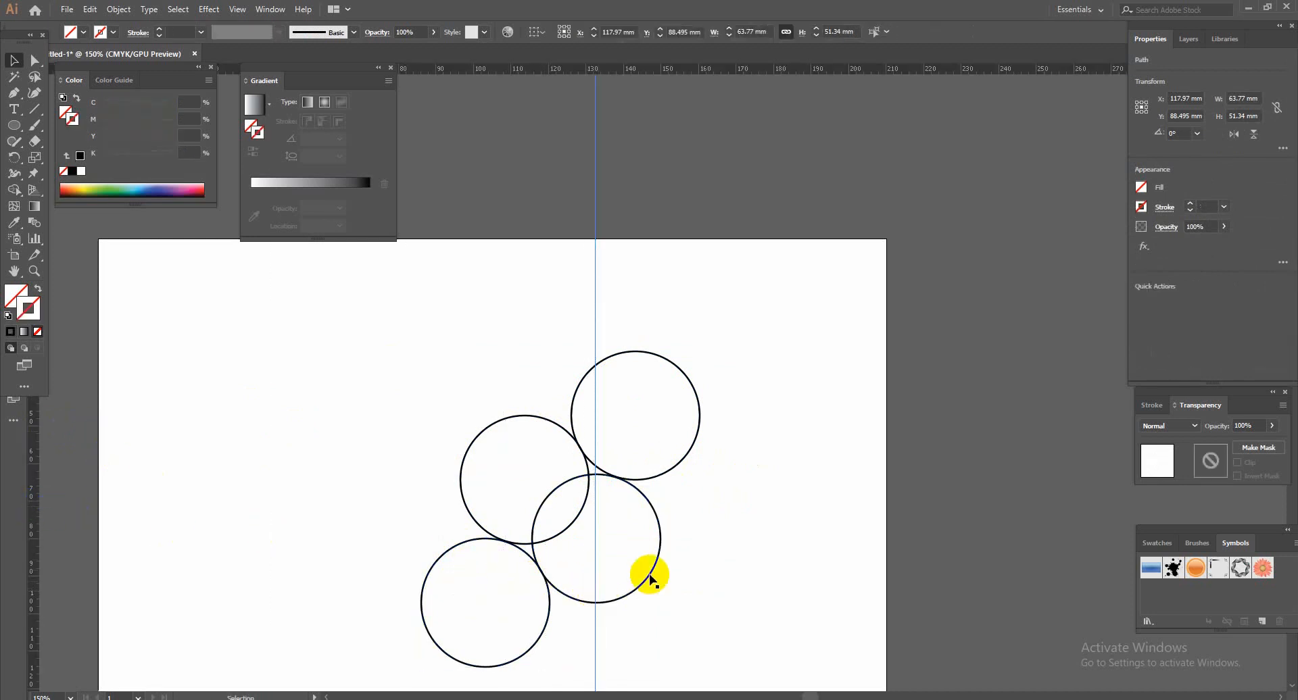
left_click(610, 430)
right_click(679, 245)
left_click(724, 367)
Step: Move the two upper circles slightly right until the left one's right edge meets the vertical guide
left_click_drag(681, 424, 573, 459)
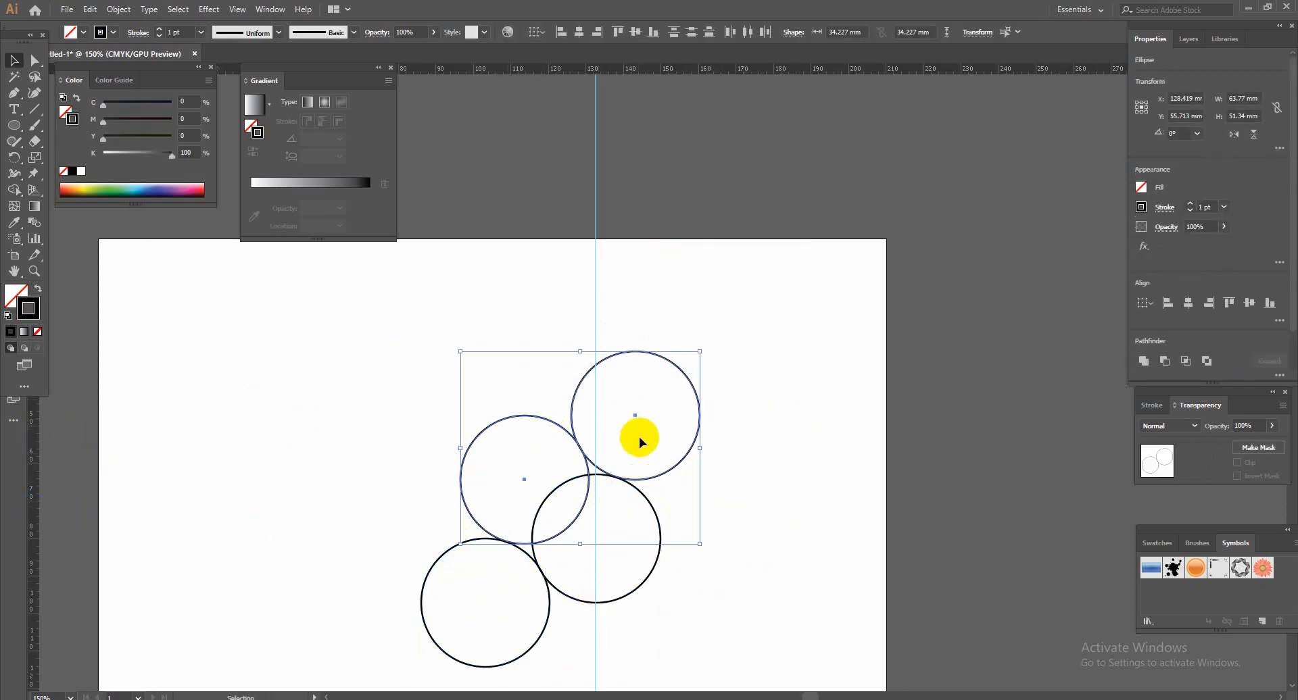
left_click_drag(649, 415, 653, 416)
left_click_drag(755, 464, 475, 430)
left_click_drag(634, 416, 641, 419)
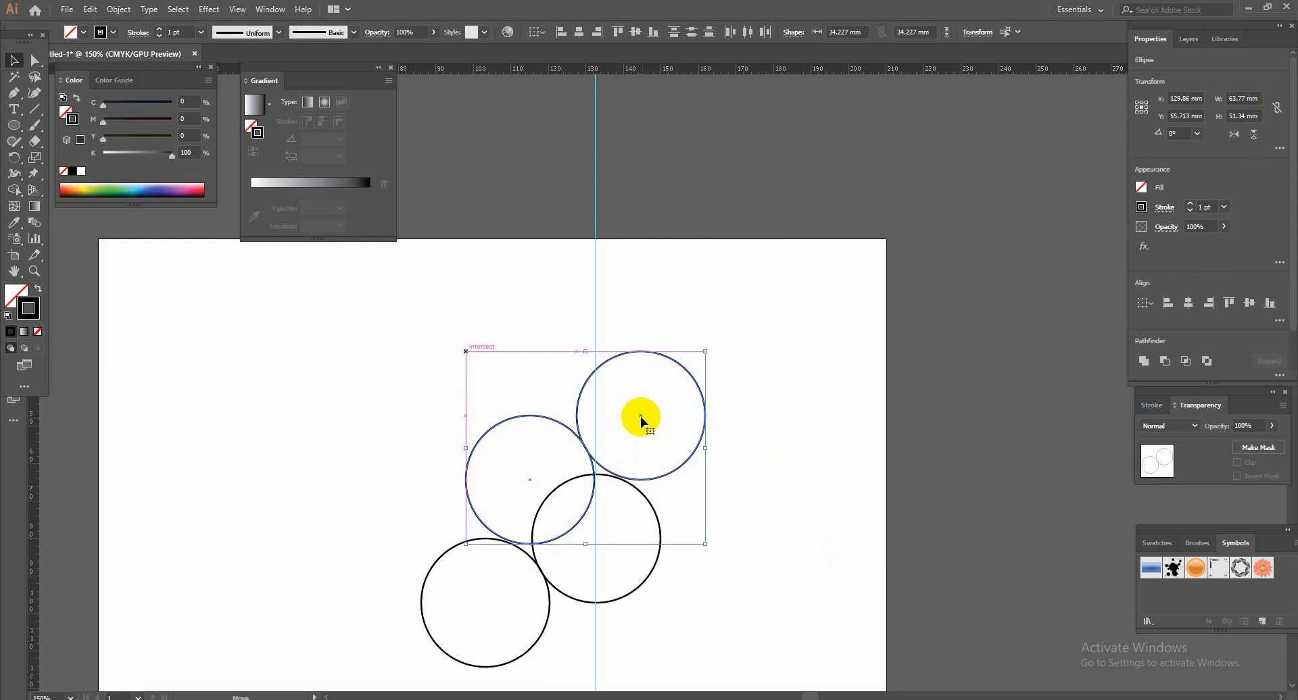
left_click(772, 451)
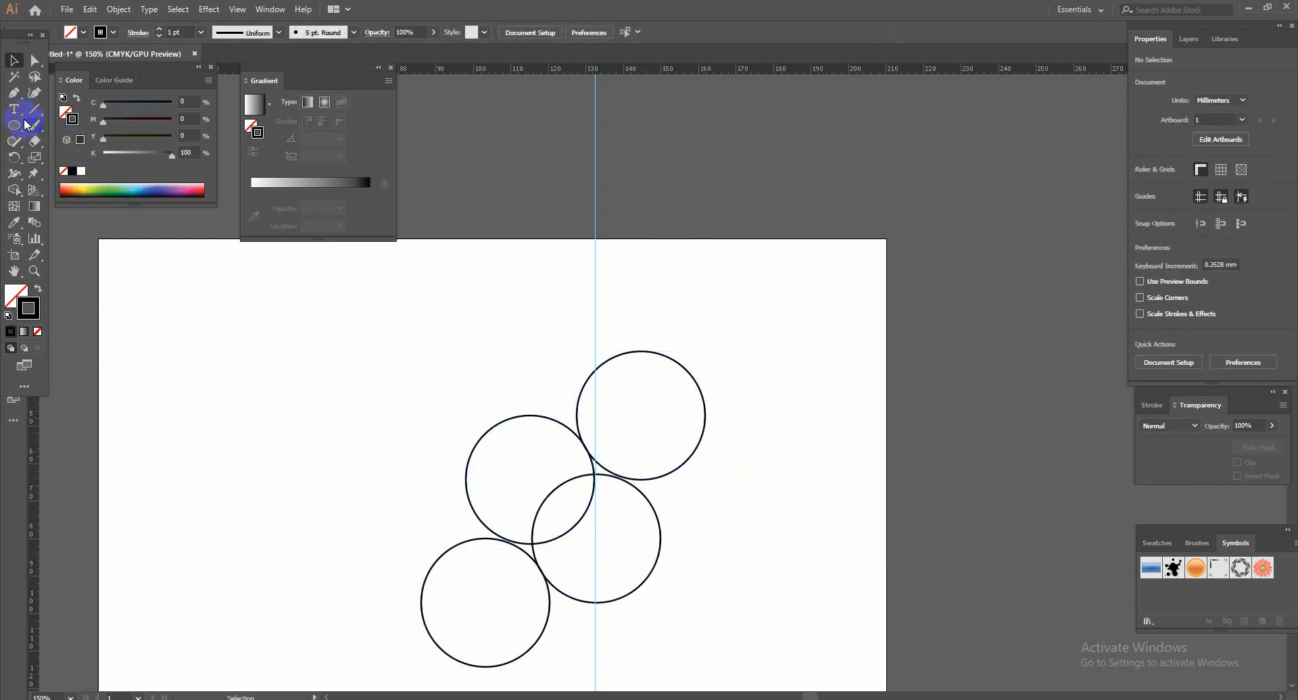
Step: Draw a rectangle about 118.5 × 17.1 mm across the lower circles, from the lowest circle's top edge down to its centre
left_click(599, 559)
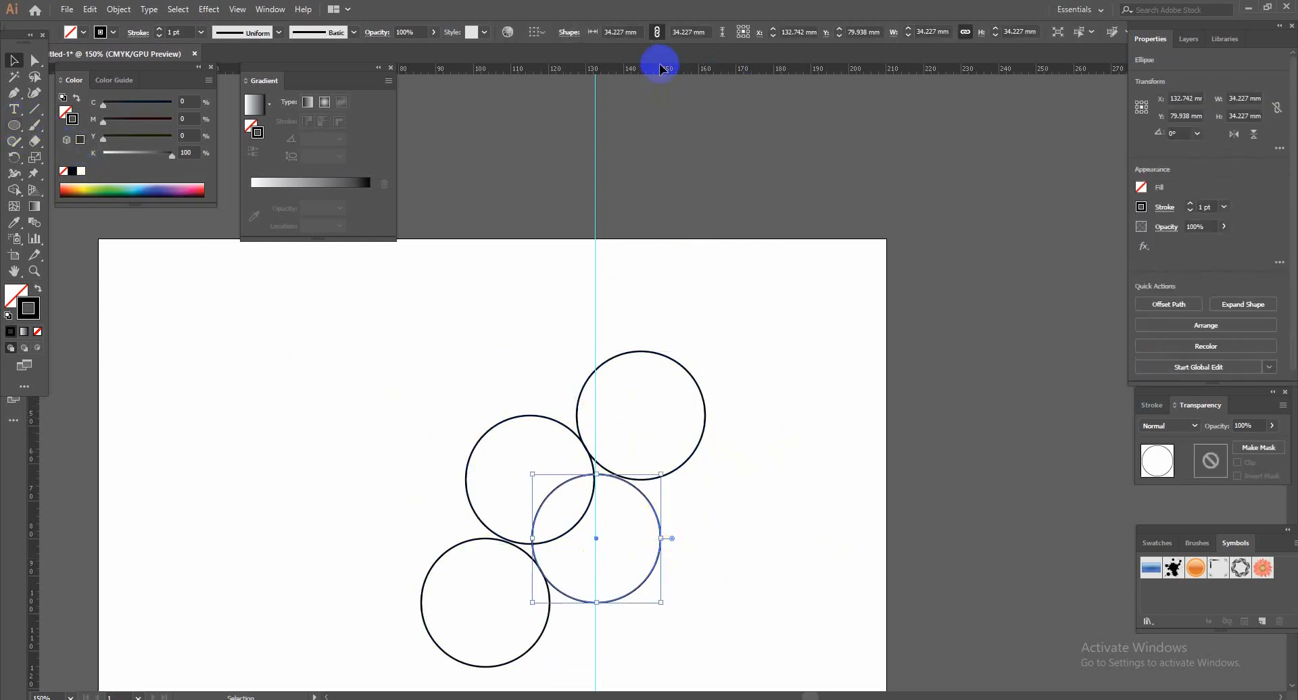
right_click(14, 124)
left_click(78, 128)
mouse_move(351, 539)
left_mouse_down()
mouse_move(699, 559)
mouse_move(758, 612)
mouse_move(796, 604)
left_mouse_up()
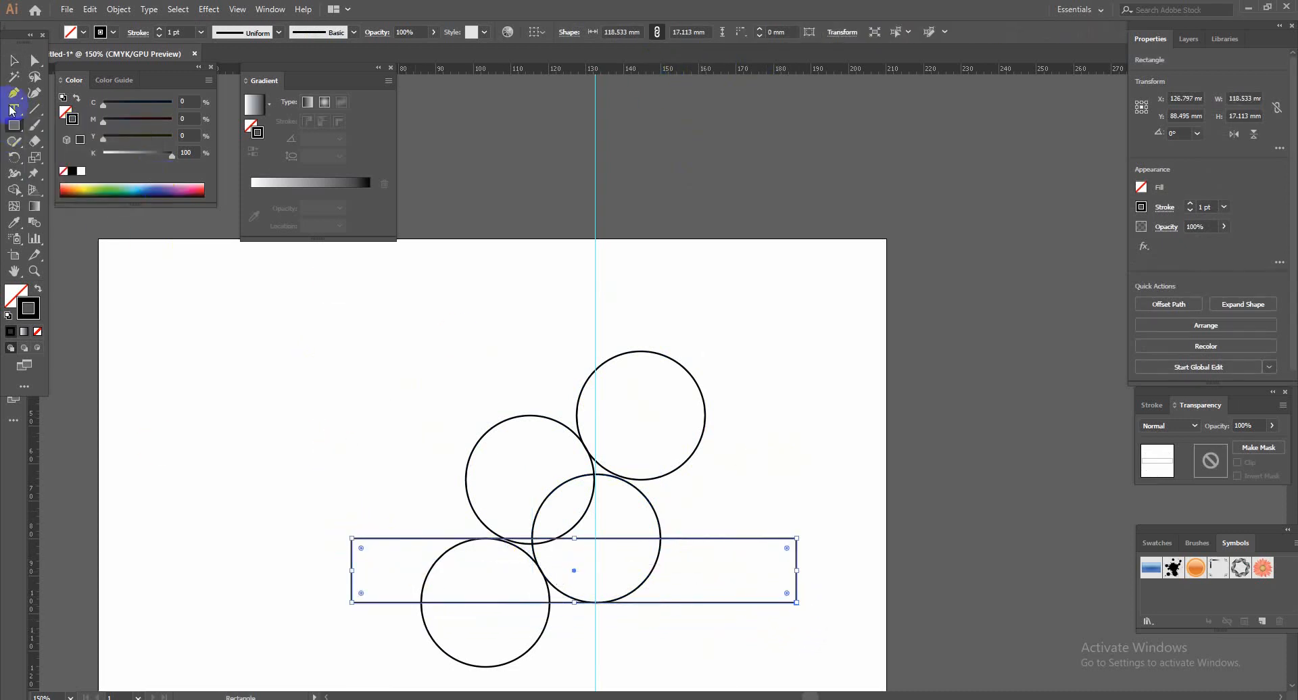
Step: Duplicate the rectangle upward so it spans from the topmost circle's centre down to its bottom edge
key("v")
left_click_drag(708, 535, 742, 417)
double_click(715, 418)
double_click(732, 420)
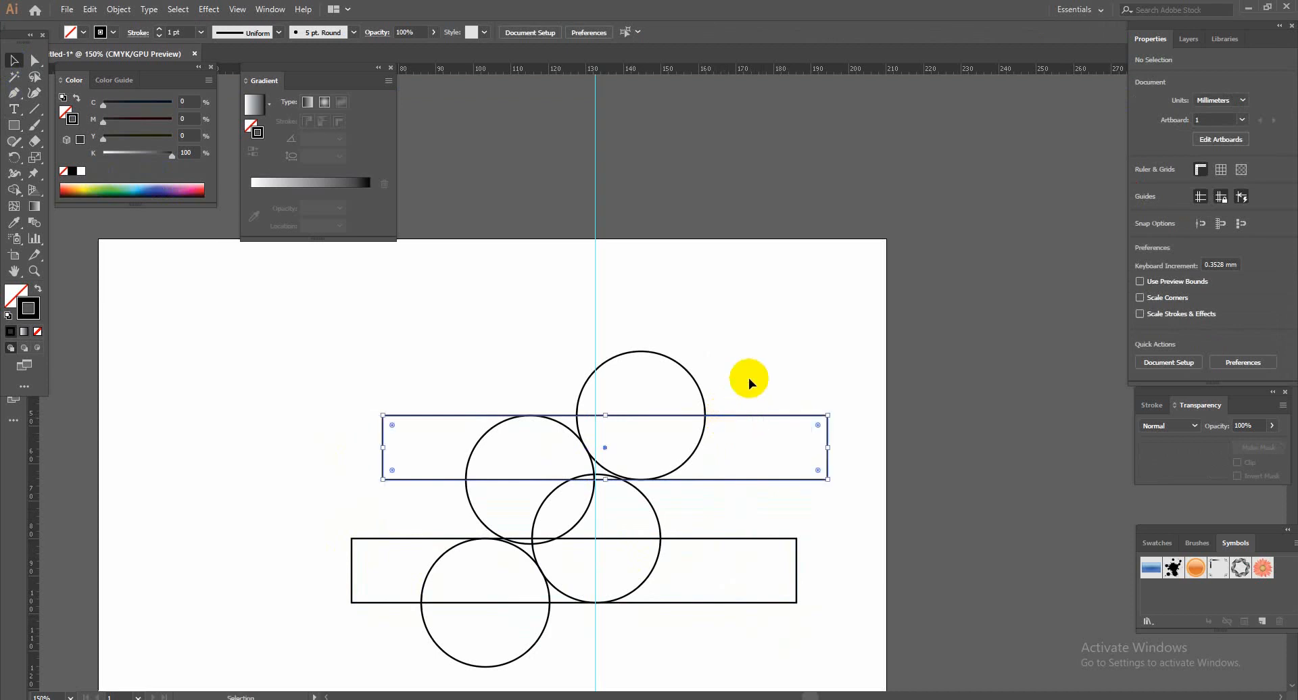
left_click(748, 379)
Step: Draw a small circle and scale it to about 17.1 mm, between the upper rectangle and the bottom of the upper-left circle
key("ctrl+plus")
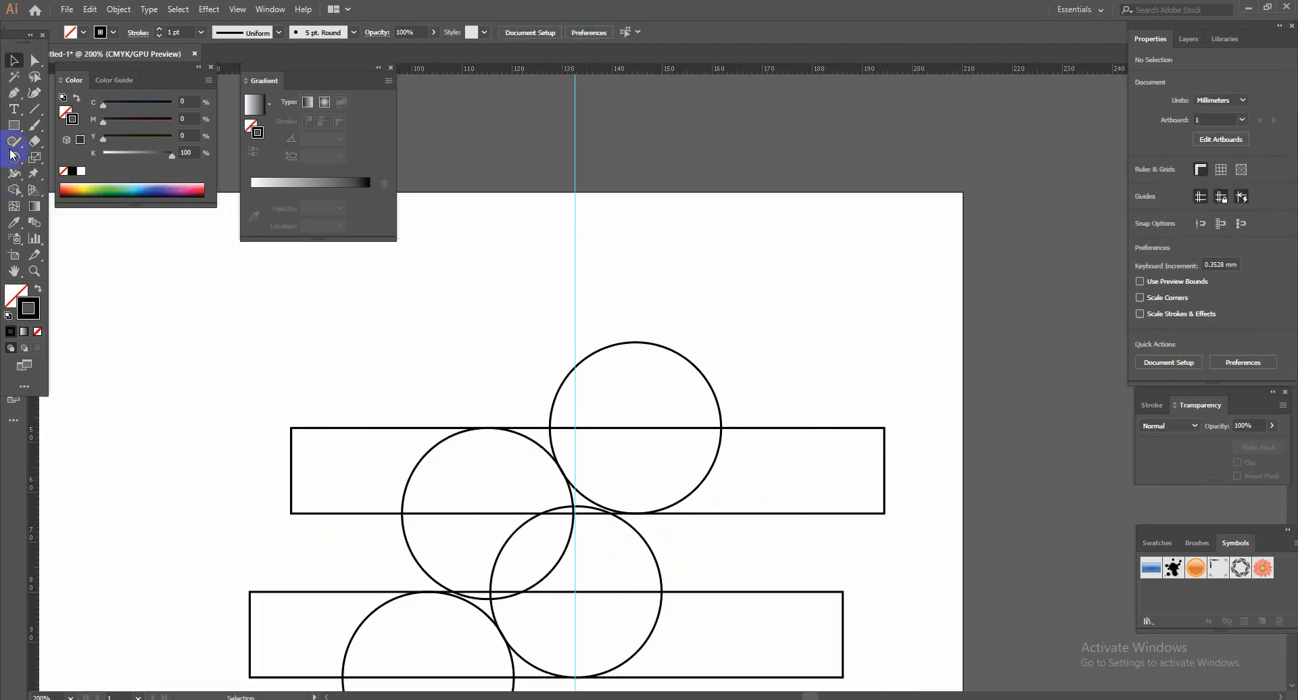
left_click_drag(15, 127, 71, 157)
scroll(511, 601, "down", 2)
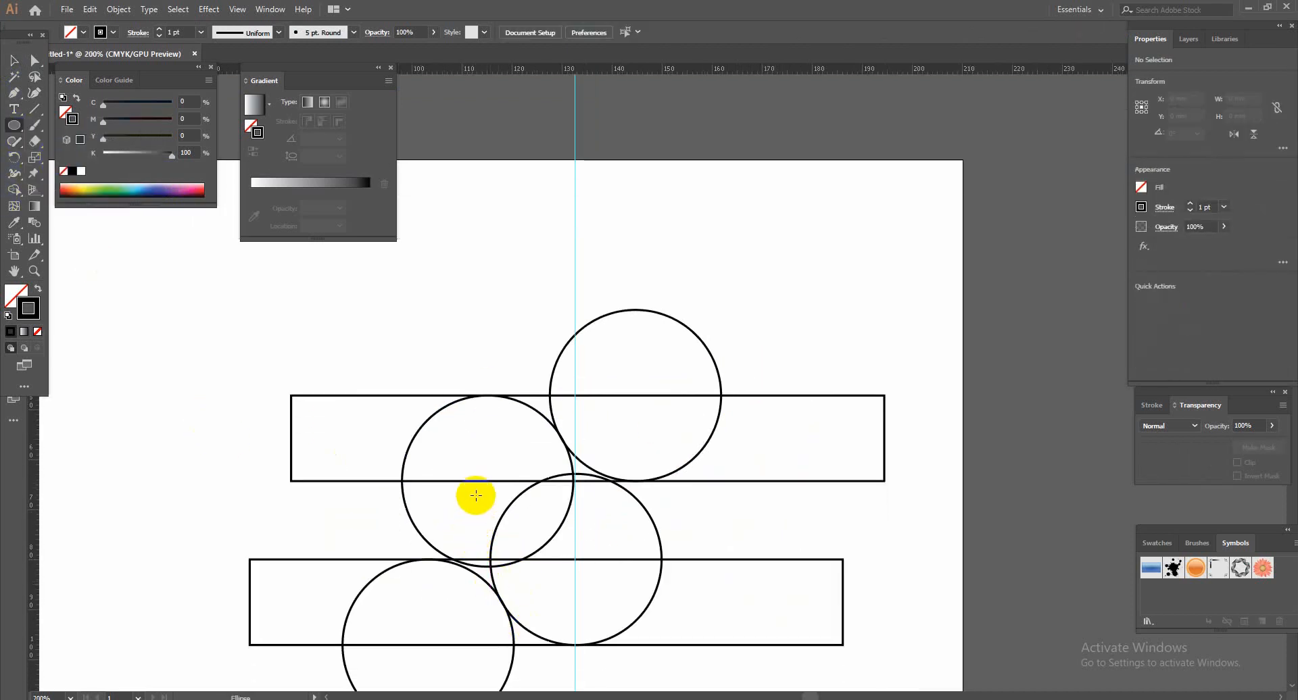
key("alt")
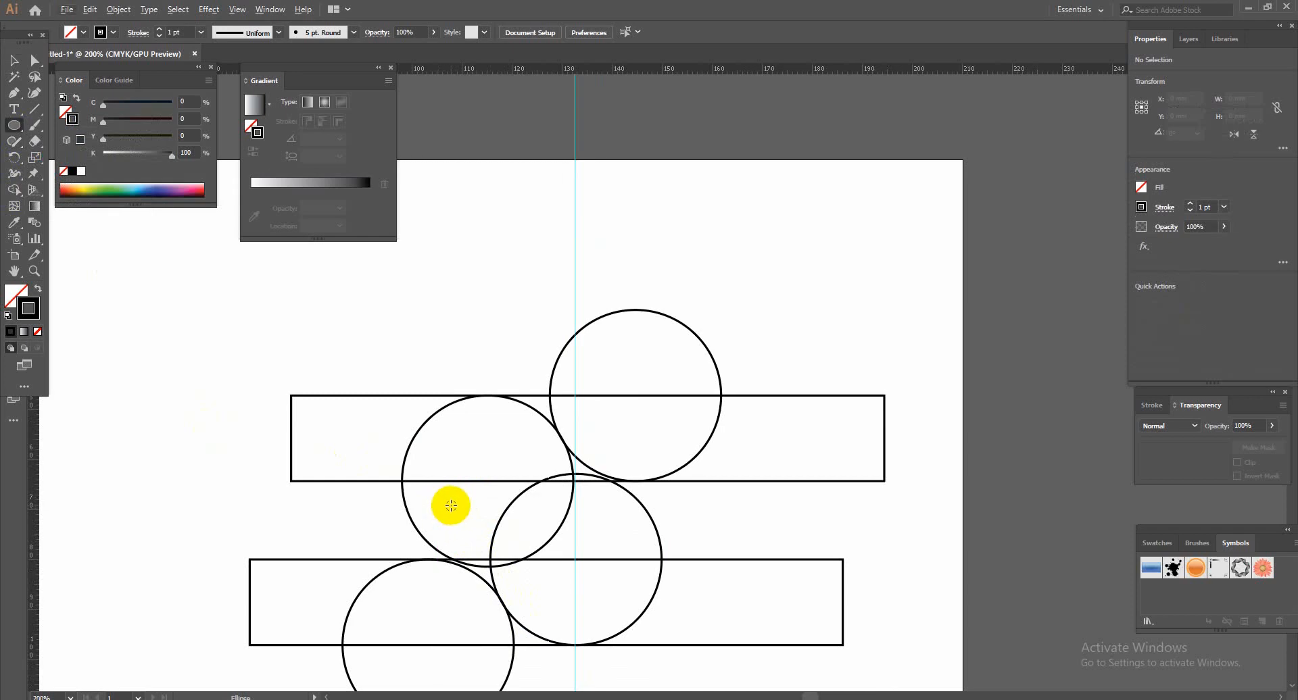
left_click_drag(451, 506, 563, 617)
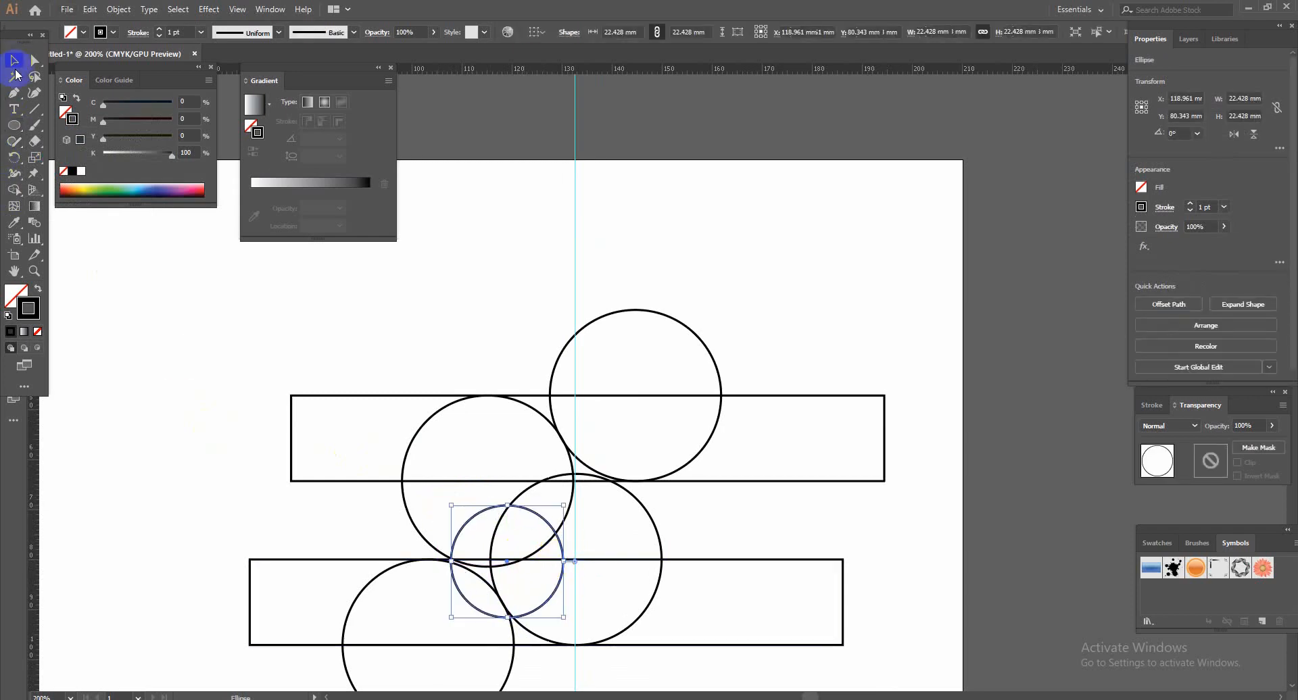
left_click_drag(507, 562, 494, 538)
left_click_drag(549, 593, 541, 566)
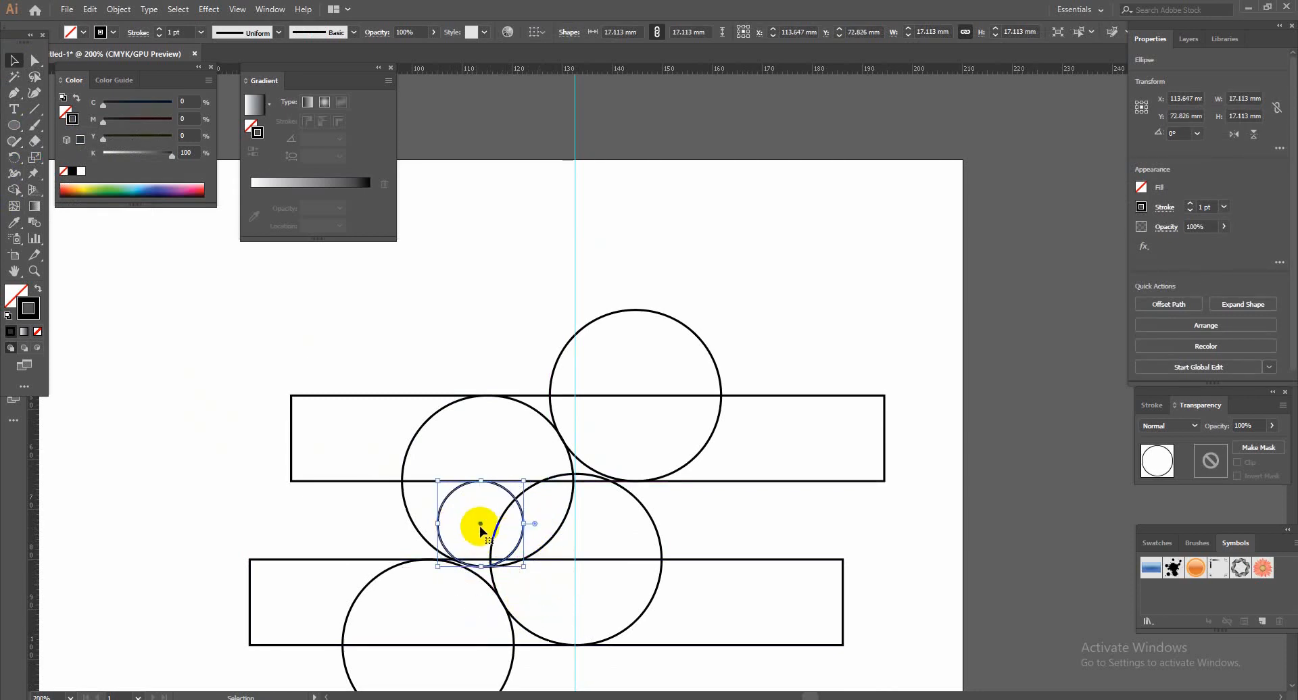
Step: Duplicate the small circle to the right inside the lower-right circle, and nudge the original slightly left
left_click_drag(481, 526, 579, 517)
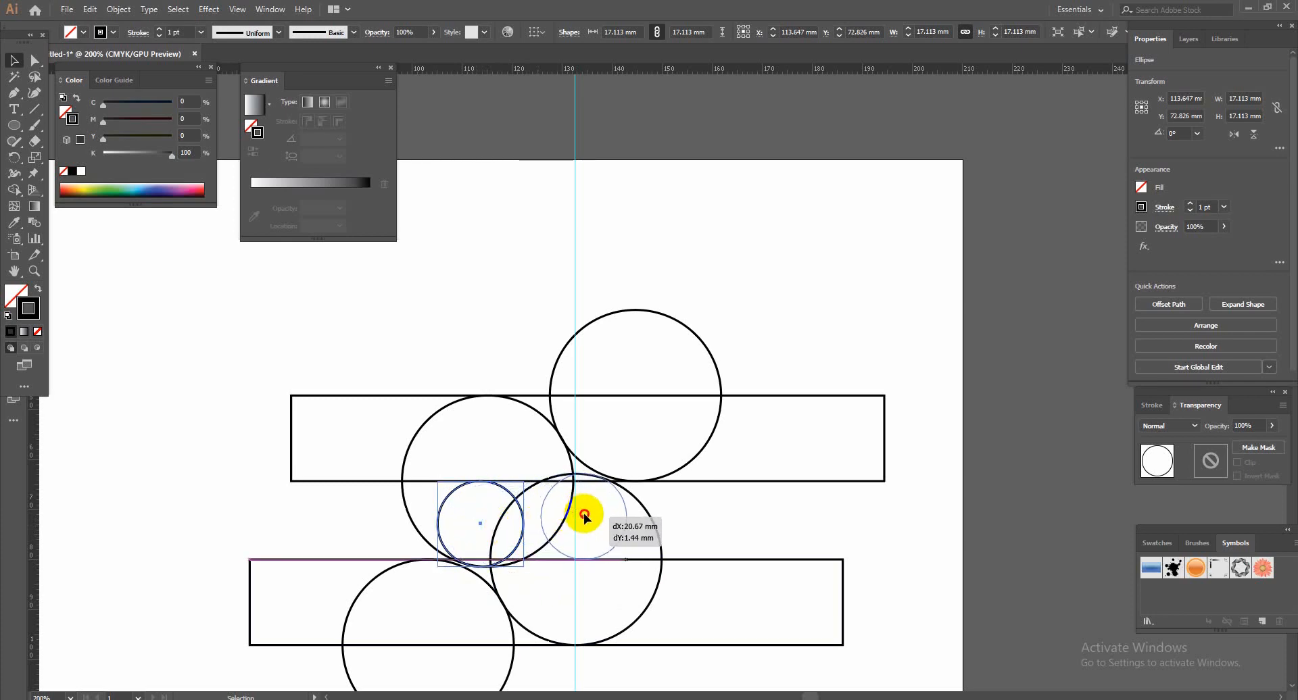
left_click_drag(583, 514, 583, 514)
left_click(441, 539)
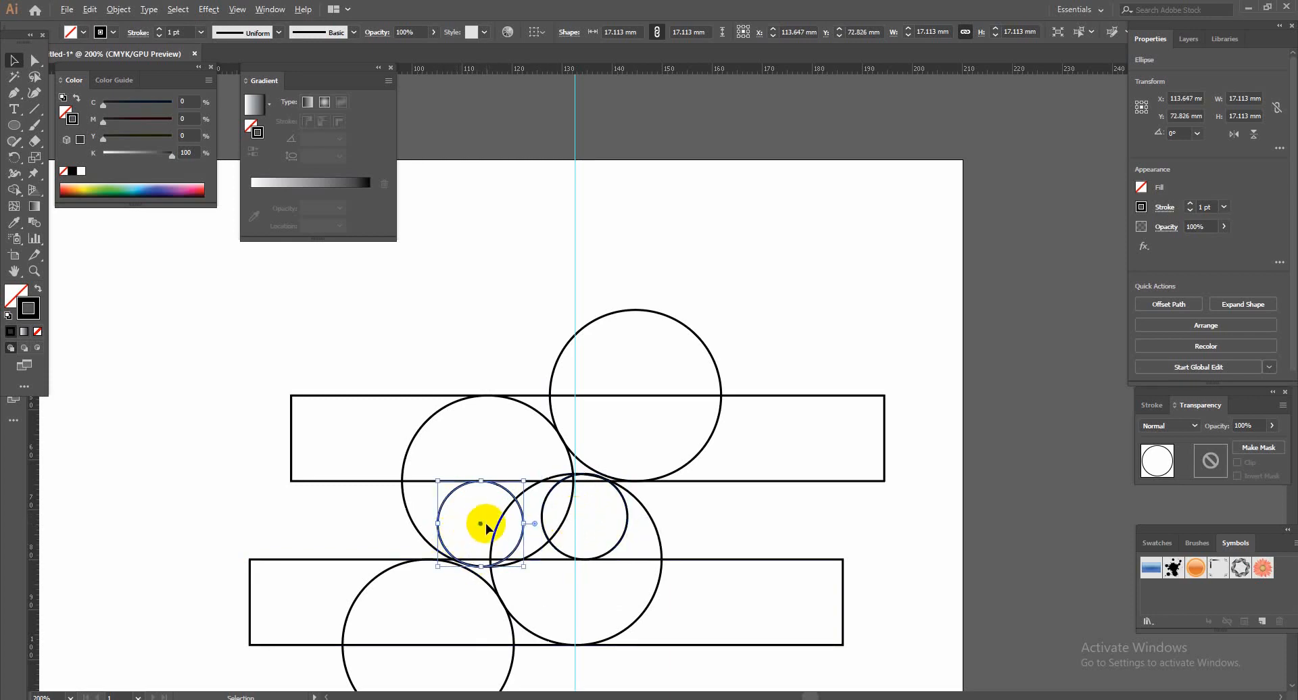
left_click_drag(481, 523, 477, 523)
left_click(318, 530)
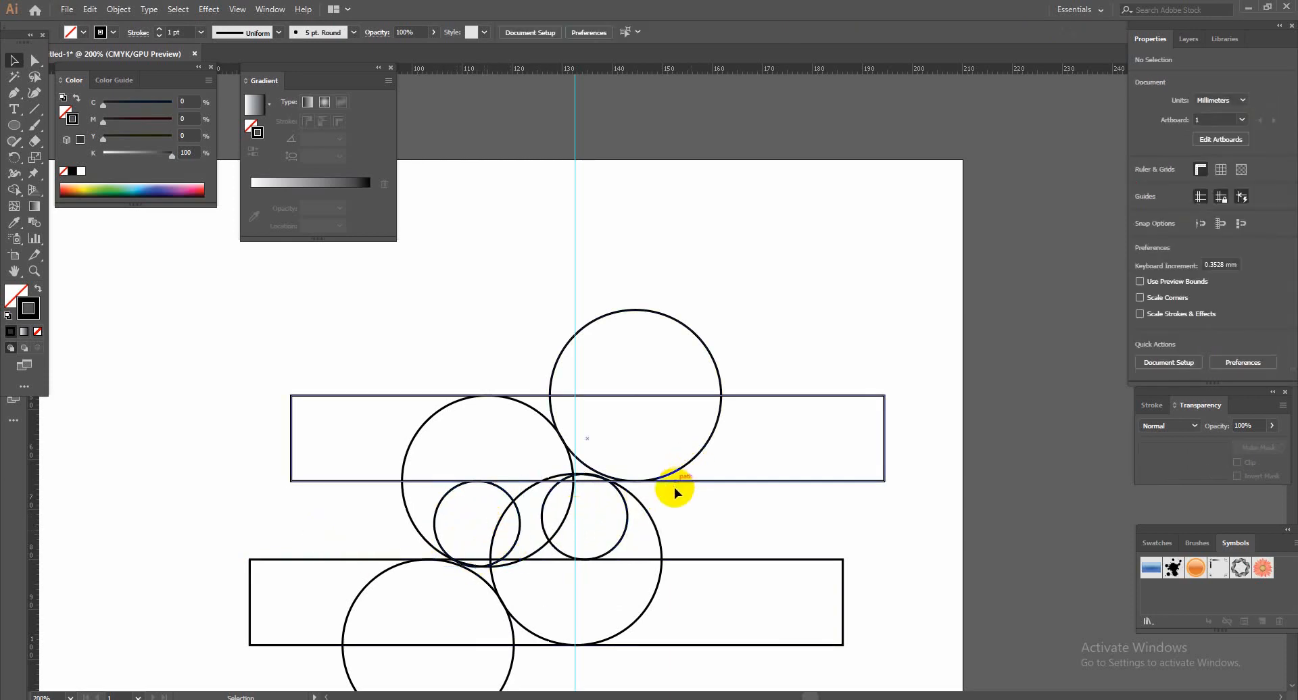
Step: Fill all circles and rectangles with solid black and remove their outline
key("ctrl+minus")
left_click_drag(774, 552, 442, 300)
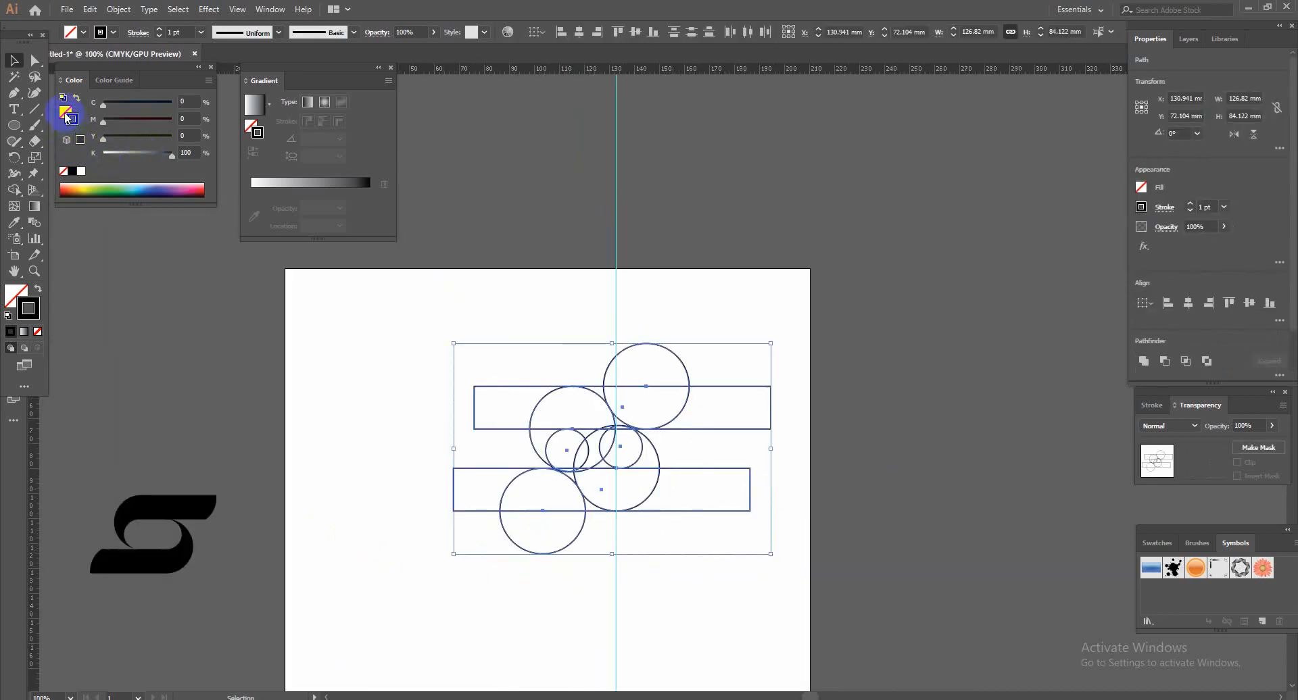
left_click(66, 117)
left_click(72, 172)
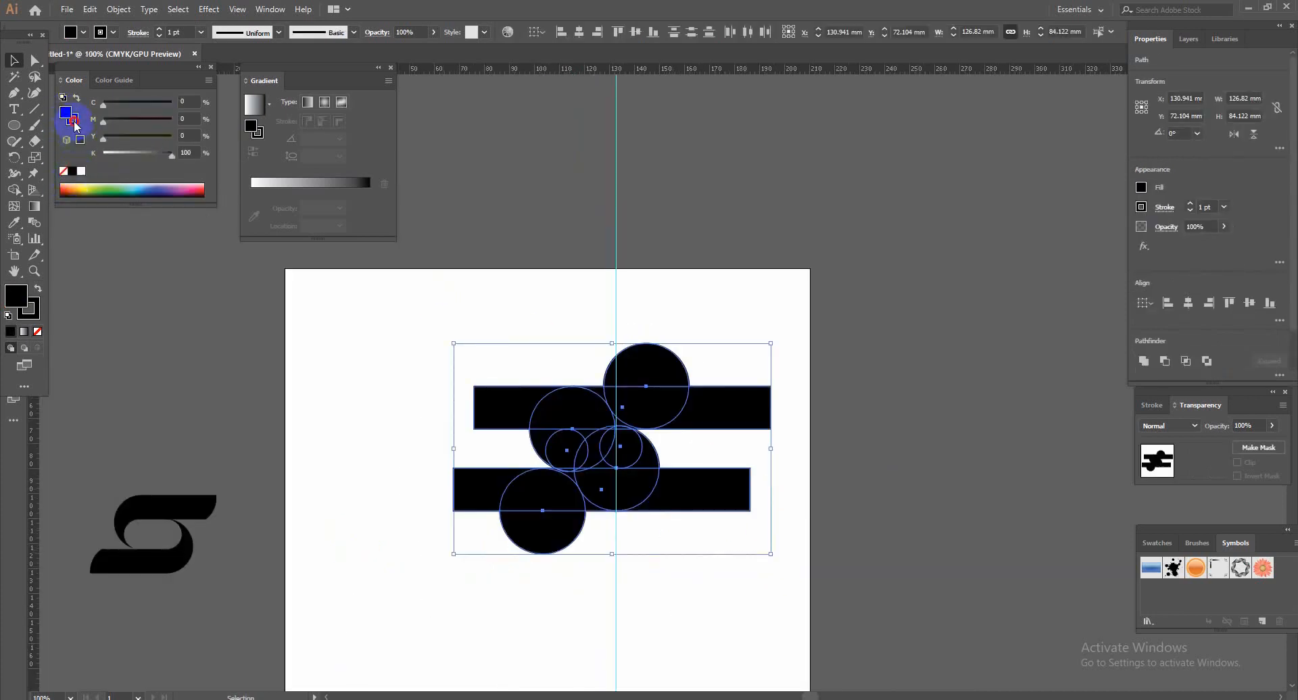
left_click(64, 172)
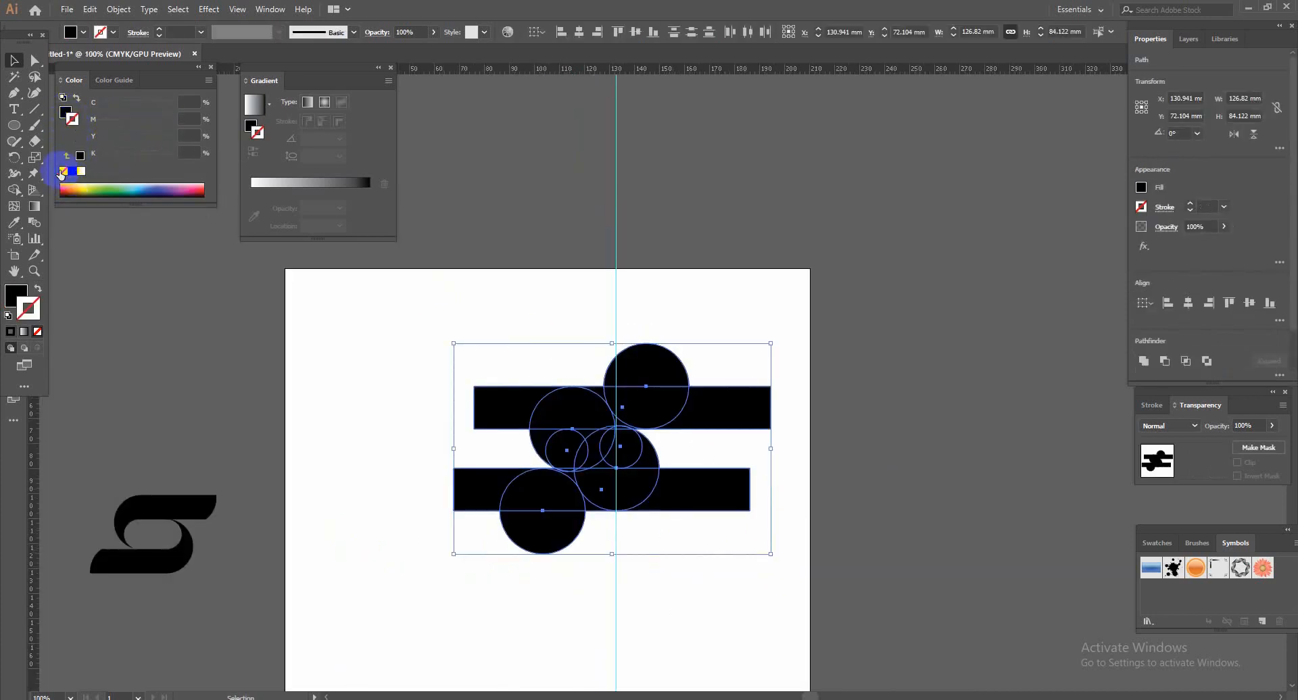
Step: Merge the regions forming the upper arm and the lower arm of the S using Shape Builder
left_click(15, 191)
mouse_move(658, 406)
left_mouse_down()
mouse_move(608, 404)
mouse_move(616, 418)
mouse_move(542, 435)
mouse_move(610, 407)
mouse_move(581, 406)
left_mouse_up()
mouse_move(649, 476)
left_mouse_down()
mouse_move(565, 488)
mouse_move(604, 493)
mouse_move(571, 502)
left_mouse_up()
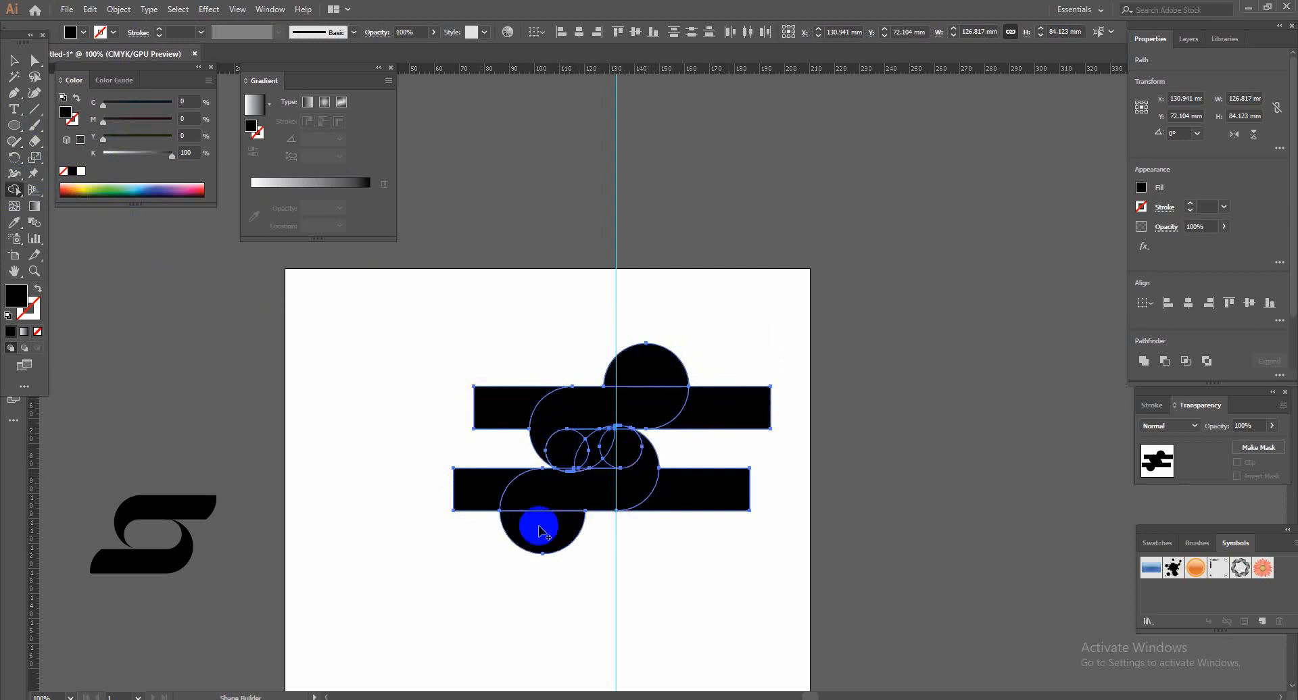
Step: Merge the small-circle regions in the centre into one rounded inner shape with Shape Builder
key("v")
key("ctrl+plus")
key("ctrl+plus")
key("ctrl+plus")
key("shift+m")
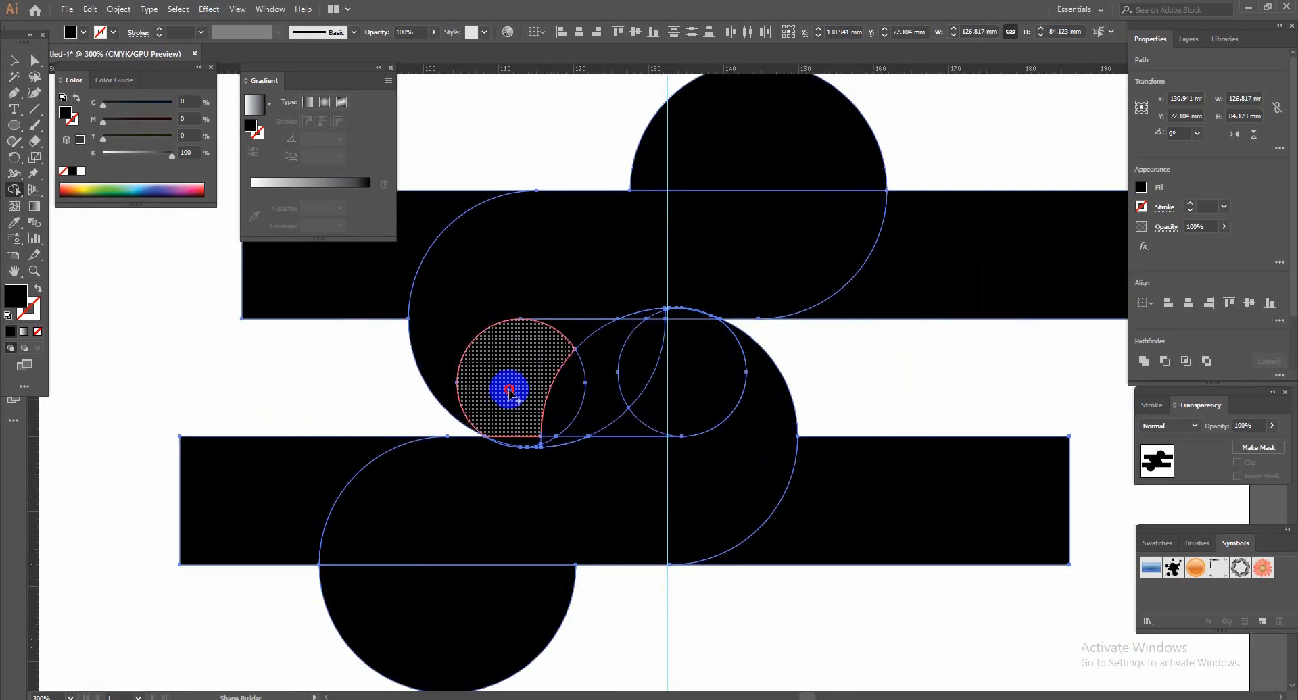
mouse_move(530, 436)
left_mouse_down()
mouse_move(563, 437)
mouse_move(562, 375)
mouse_move(580, 347)
mouse_move(625, 359)
mouse_move(629, 388)
mouse_move(664, 418)
mouse_move(624, 418)
mouse_move(666, 399)
mouse_move(682, 320)
mouse_move(641, 317)
mouse_move(591, 364)
mouse_move(562, 368)
mouse_move(631, 365)
left_mouse_up()
key("ctrl+z")
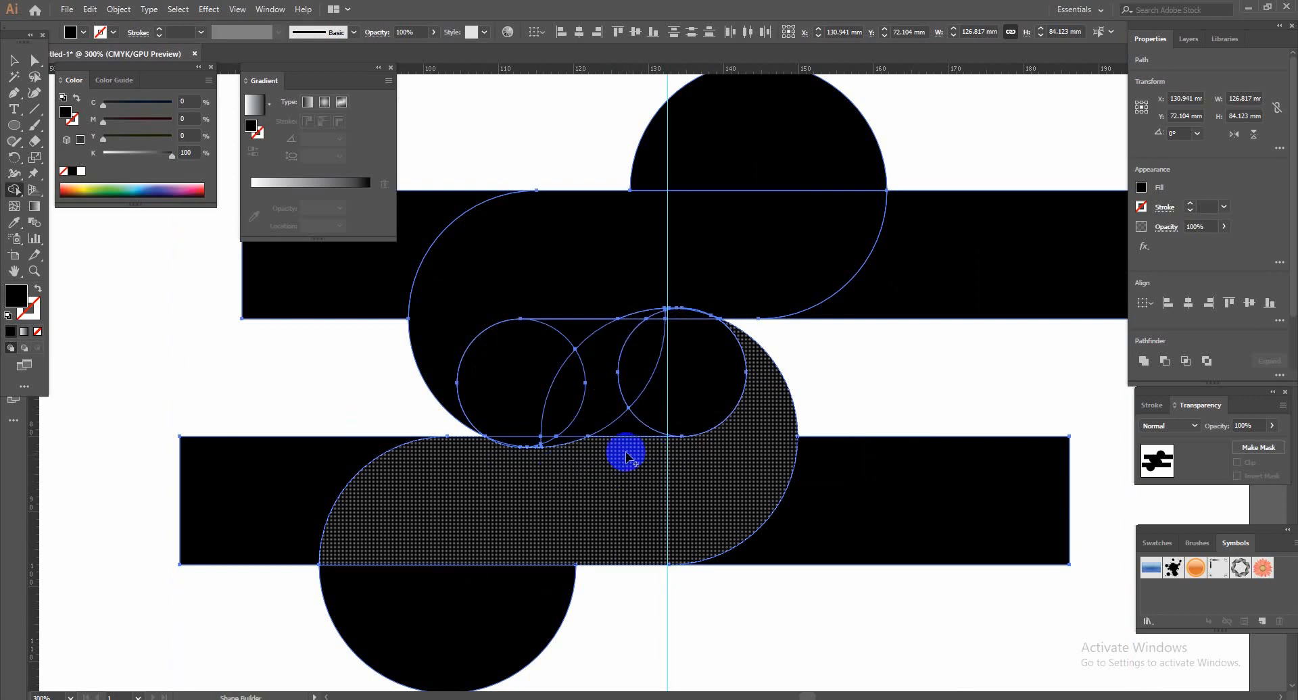
mouse_move(625, 457)
left_mouse_down()
mouse_move(504, 440)
mouse_move(530, 443)
mouse_move(693, 314)
mouse_move(675, 313)
mouse_move(716, 307)
mouse_move(646, 315)
left_mouse_up()
mouse_move(555, 379)
left_mouse_down()
mouse_move(672, 392)
mouse_move(632, 414)
mouse_move(556, 336)
mouse_move(599, 368)
mouse_move(610, 401)
left_mouse_up()
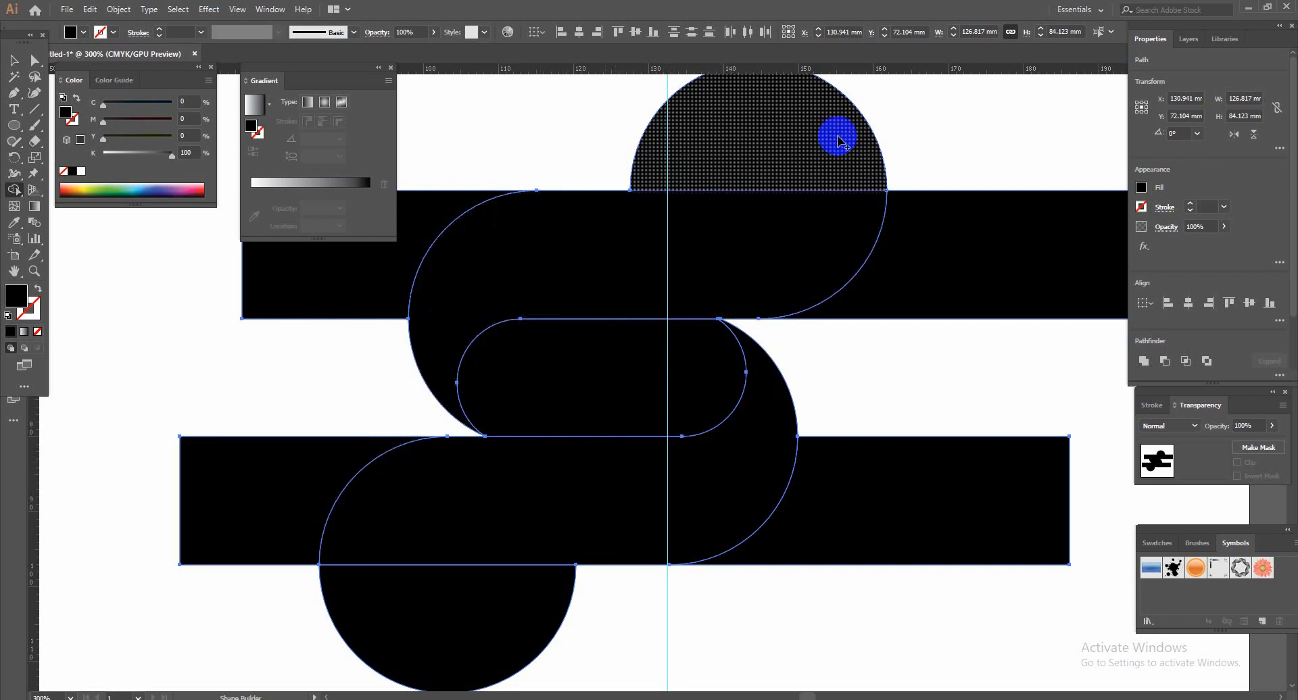
Step: Delete the lower semicircle and both ends of the lower bar that lie outside the S
left_click(13, 60)
left_click(111, 249)
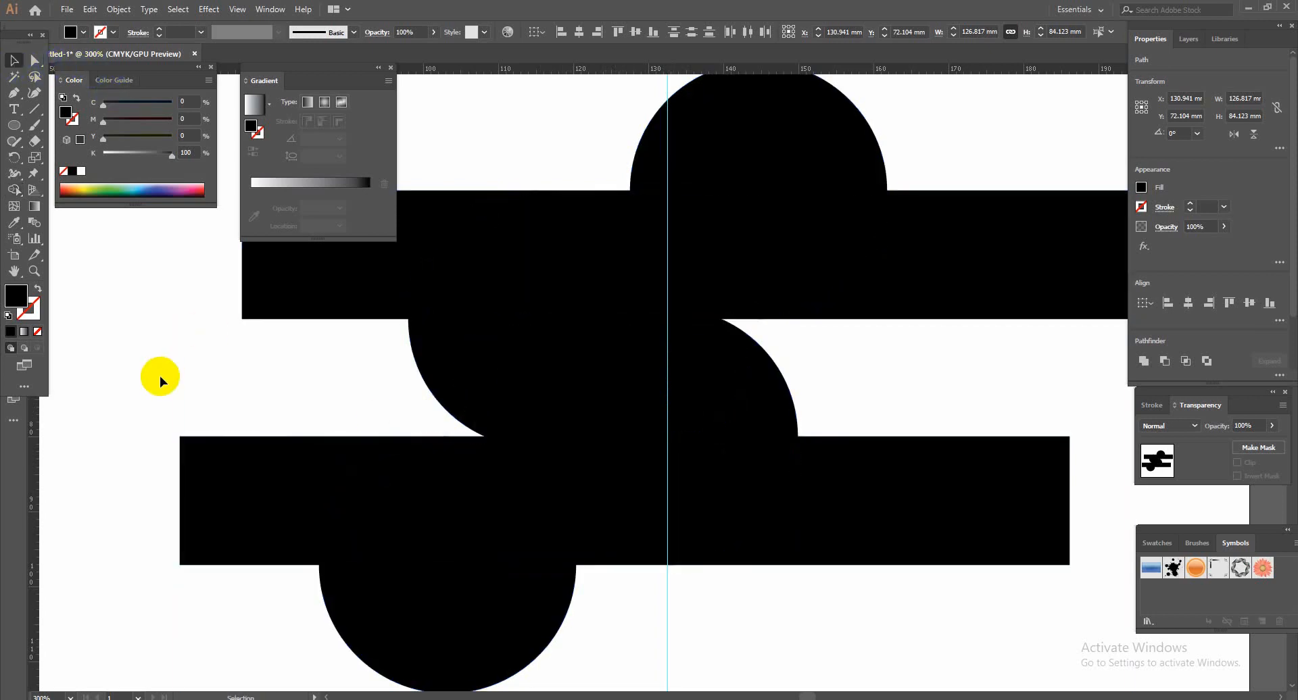
key("ctrl+minus")
key("ctrl+minus")
left_click(570, 484)
key("Delete")
left_click(484, 452)
key("Delete")
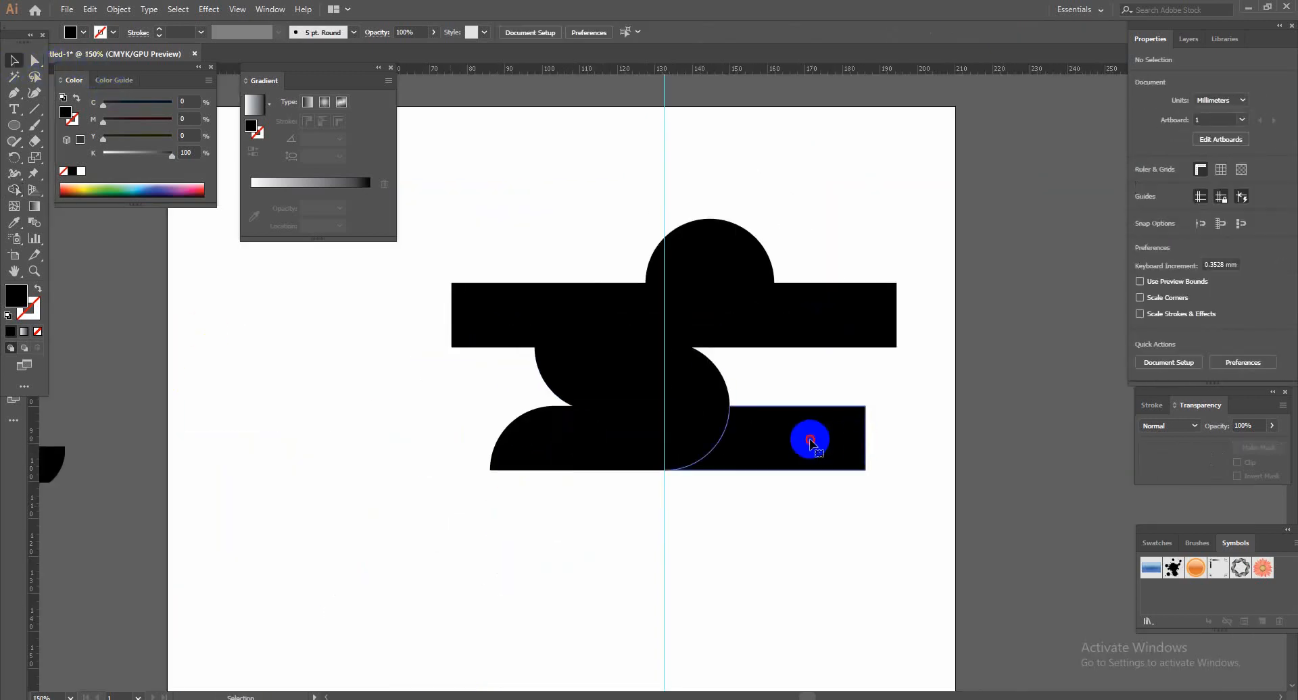
left_click(810, 440)
key("Delete")
Step: Delete the rounded inner shape, both outer ends of the upper bar and the upper semicircle
left_click(688, 377)
key("Delete")
left_click(826, 319)
key("Delete")
left_click(517, 323)
key("Delete")
left_click(736, 260)
key("Delete")
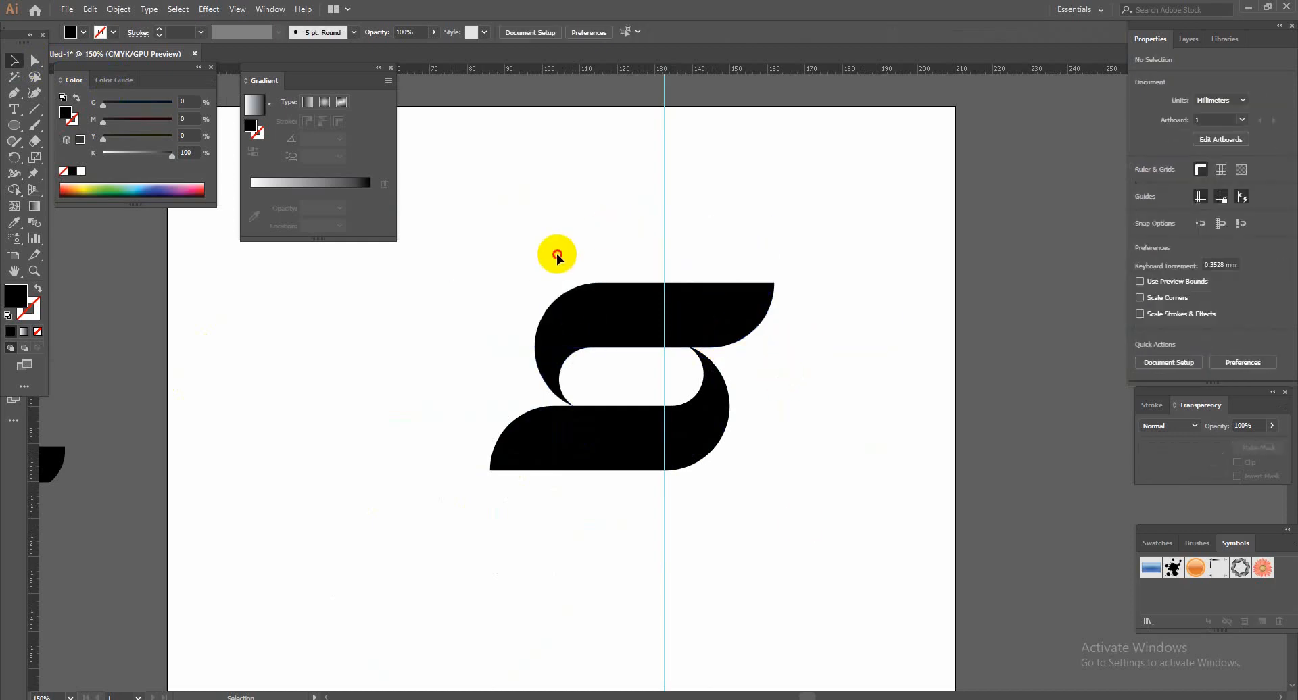
left_click_drag(718, 428, 776, 481)
left_click(683, 573)
key("ctrl+z")
Step: Move the S shape up and right, clear of the vertical guide, and unlock and delete the guide
left_click_drag(527, 514, 881, 353)
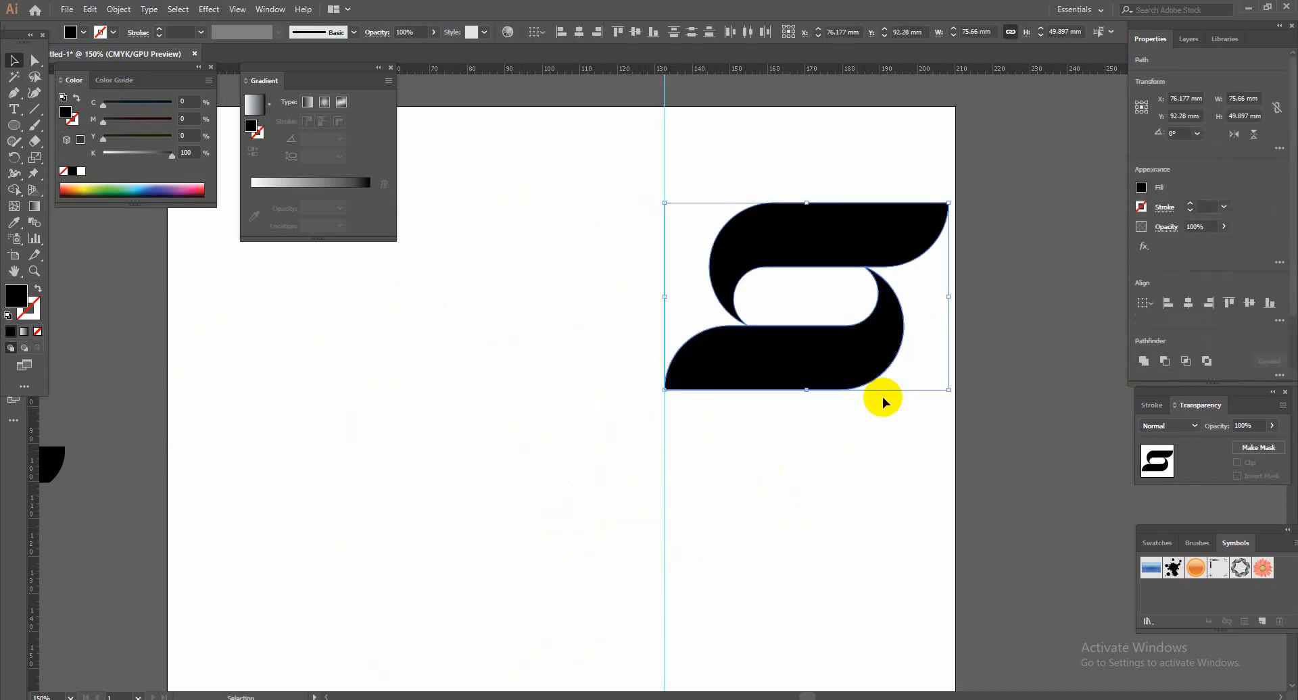
left_click(667, 488)
right_click(712, 494)
left_click(759, 414)
left_click(664, 508)
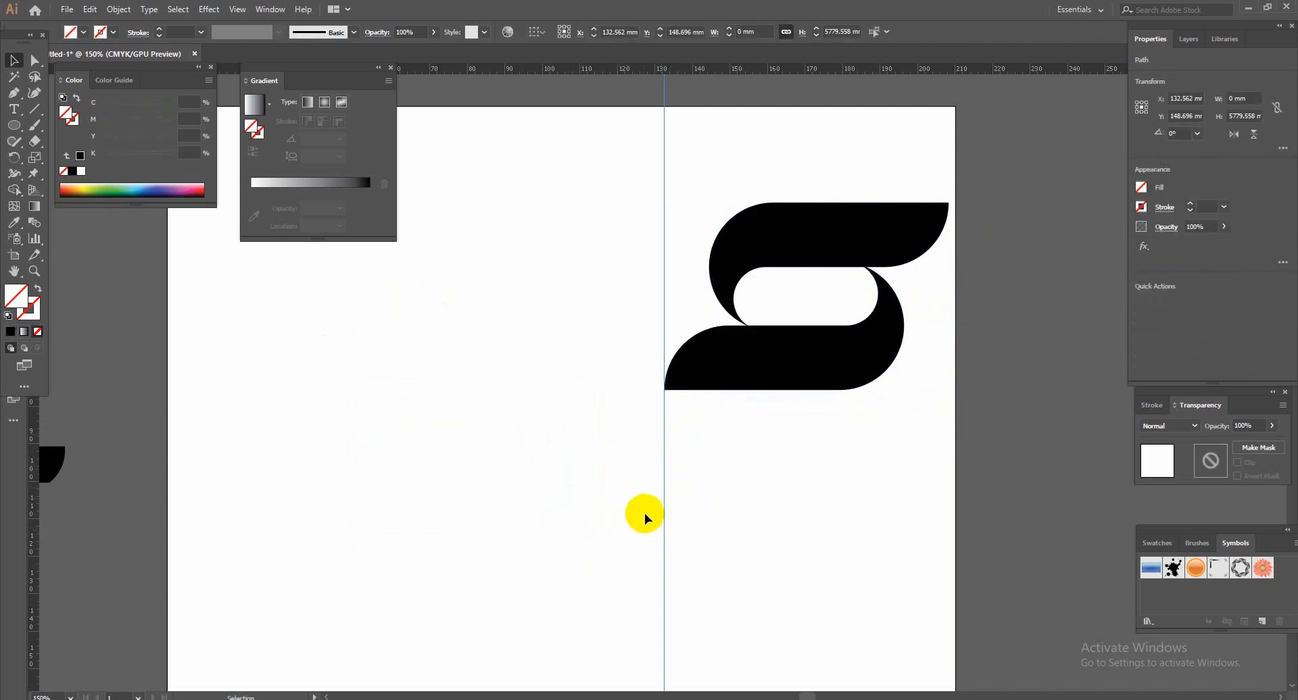
key("Delete")
Step: Move the S shape back down and left to about X 122.3 mm, Y 70.7 mm on the artboard
left_click_drag(785, 548, 630, 672)
left_click_drag(676, 492, 496, 566)
left_click(696, 523)
left_click_drag(788, 497, 978, 429)
left_click_drag(699, 515, 555, 536)
left_click(575, 522)
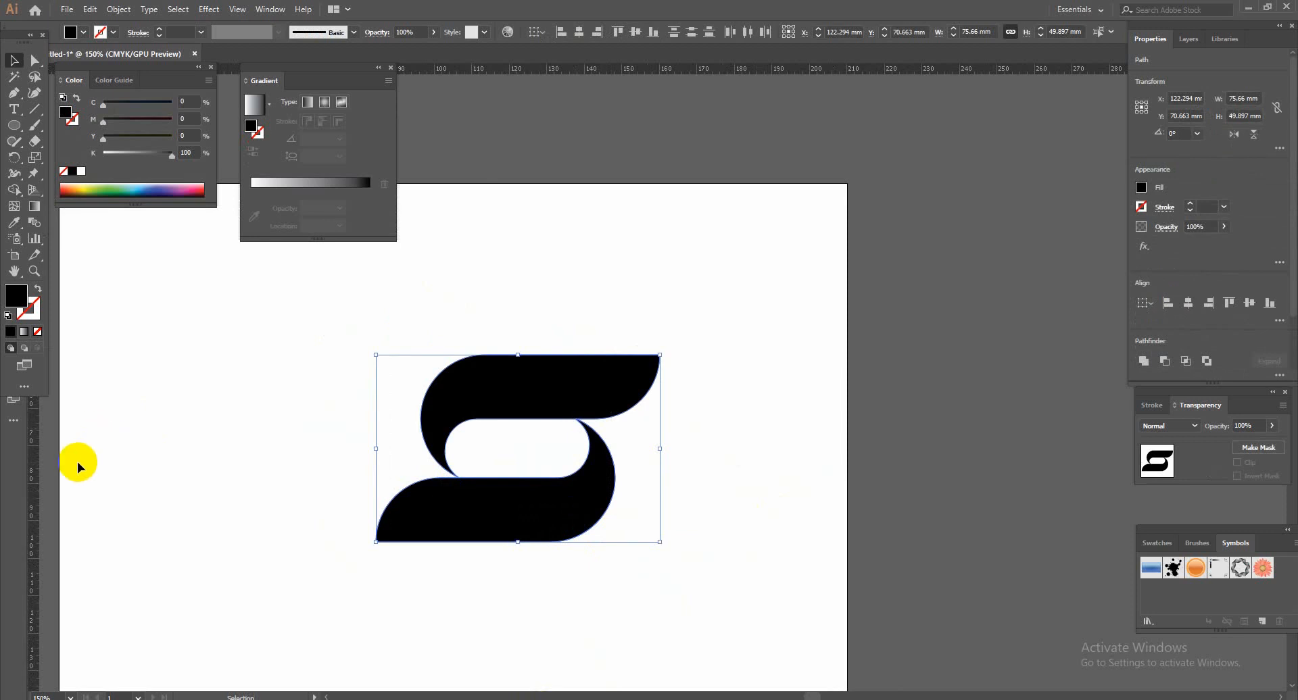
Step: Duplicate the S shape about 2 mm to the left, keeping the copy level with the original
left_click(133, 456)
key("ctrl+equal")
left_click(503, 564)
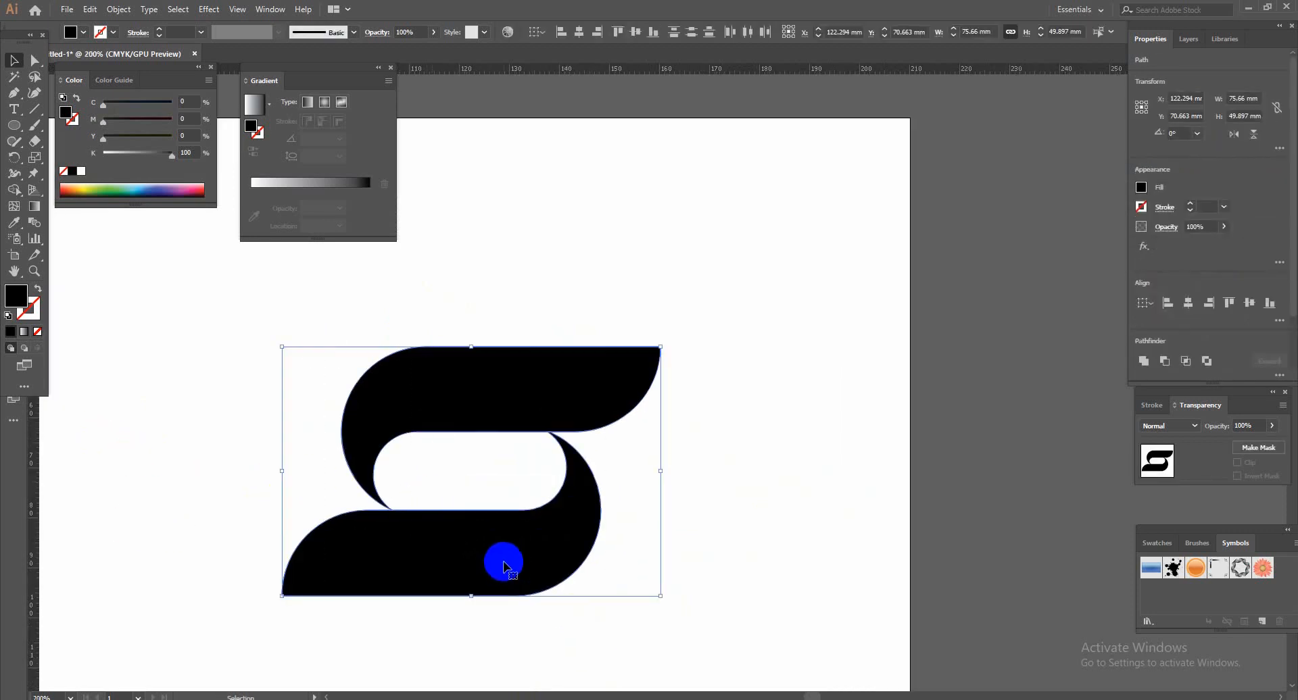
left_click_drag(504, 564, 497, 563)
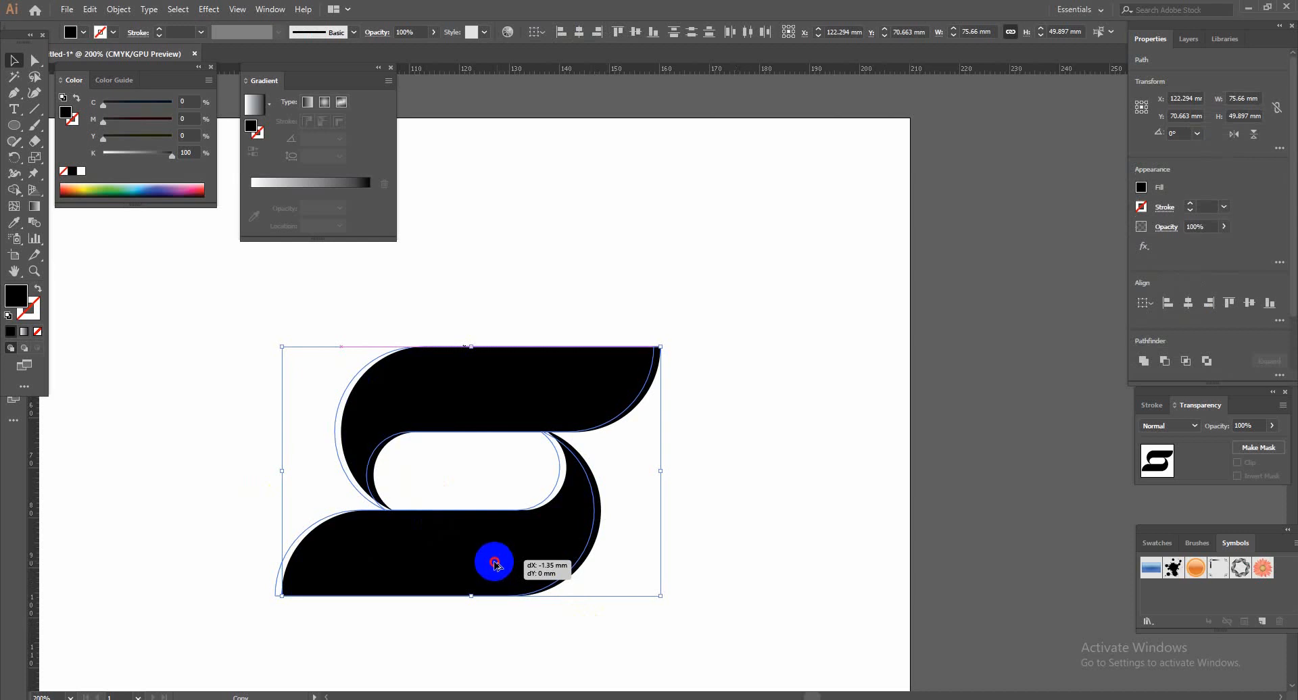
left_click_drag(496, 564, 494, 564)
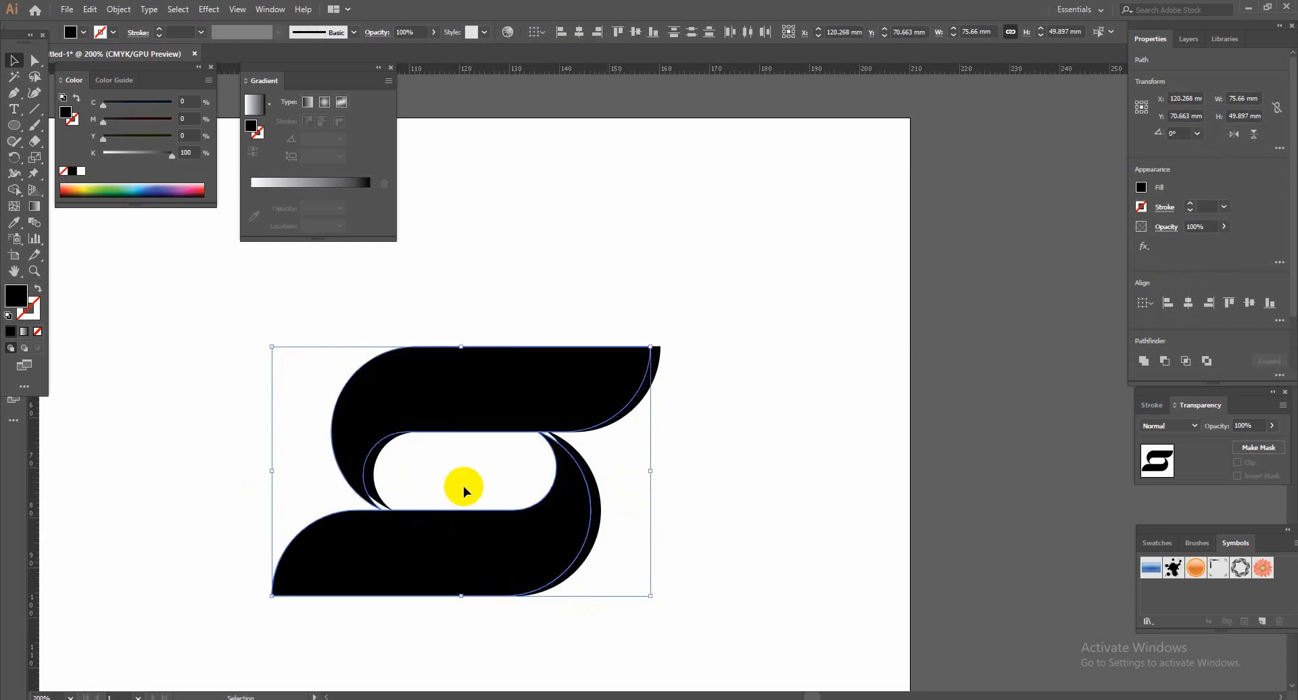
Step: Recolor the S copy gray at 52% black and send it to the back, behind the black S
left_click_drag(153, 158, 139, 154)
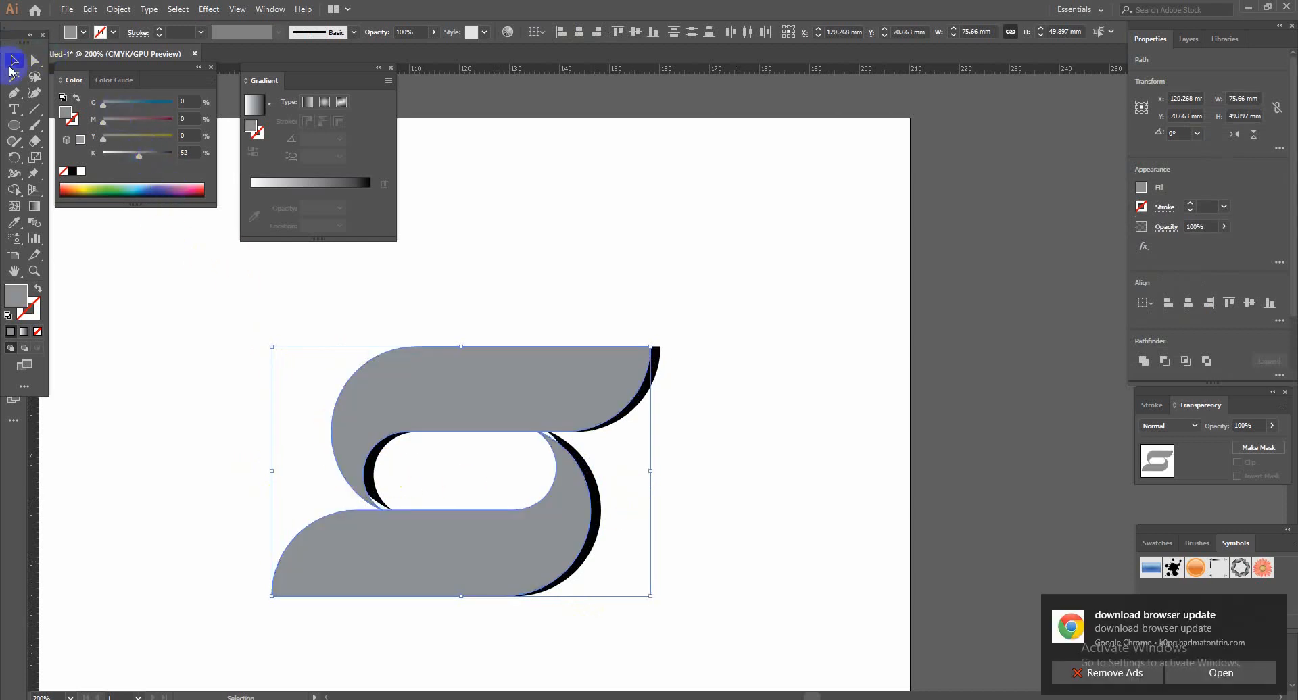
left_click(392, 392)
left_click(464, 541)
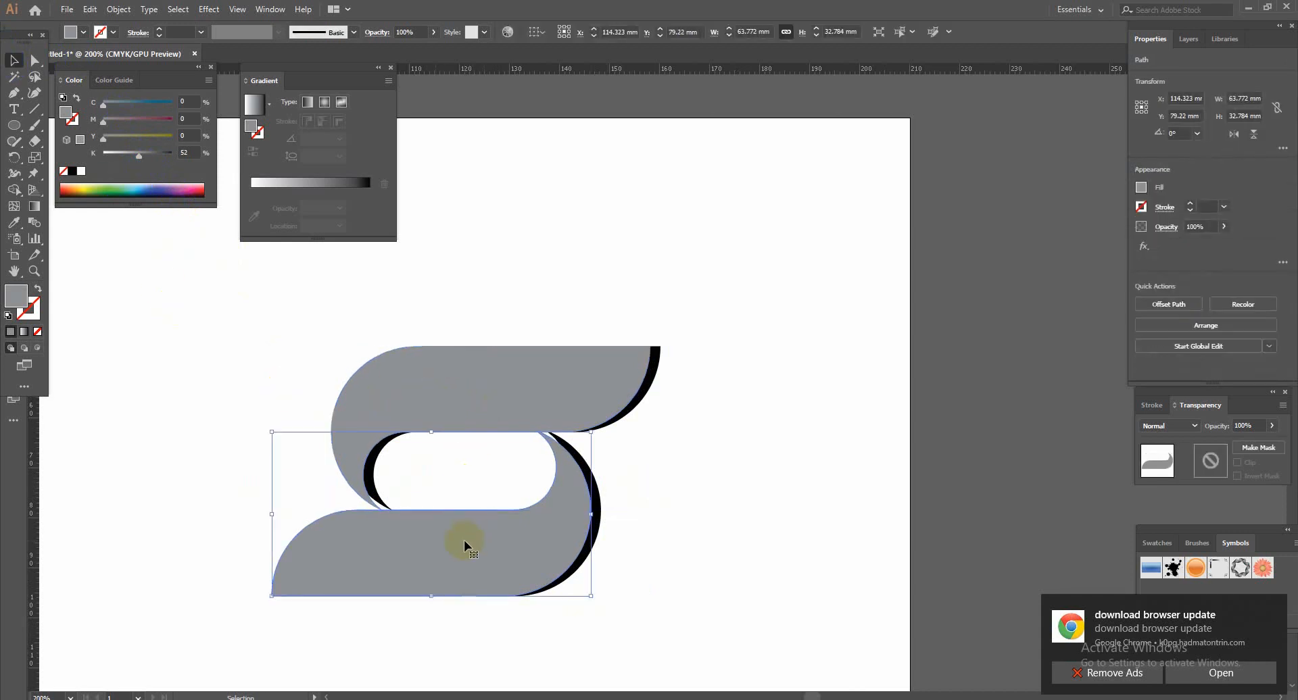
left_click(485, 385, "shift")
right_click(485, 386)
mouse_move(540, 582)
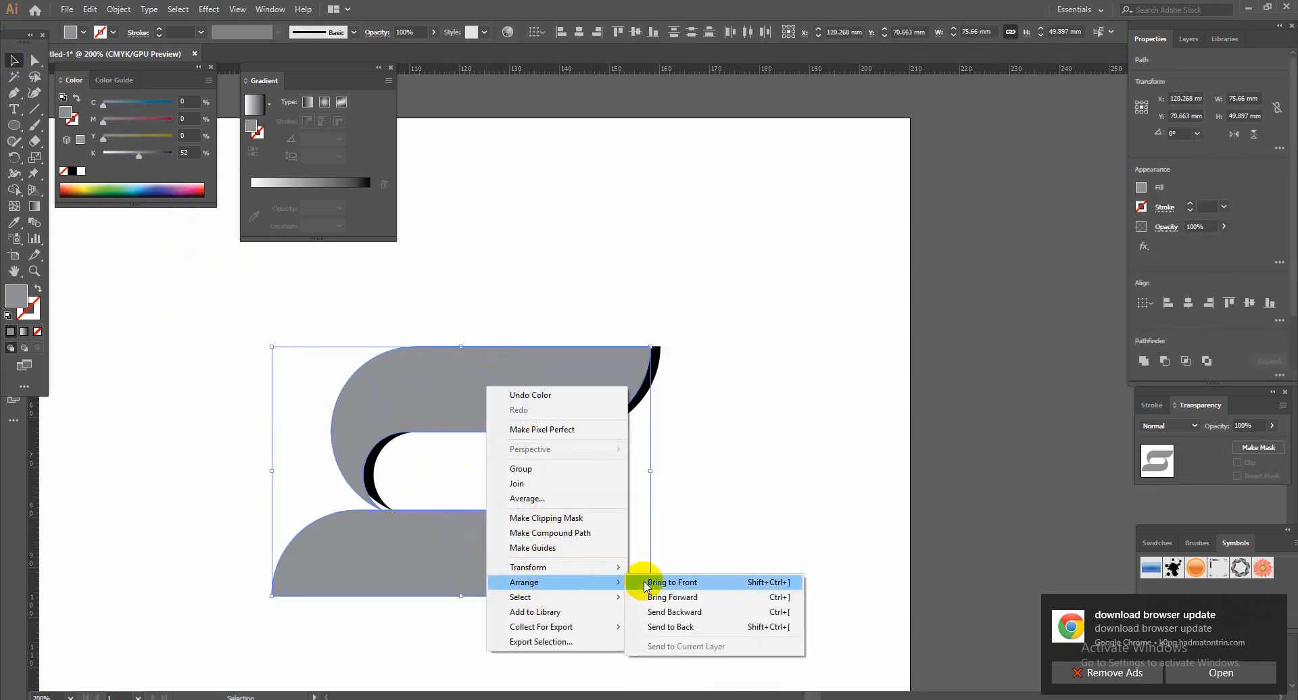
left_click(683, 626)
Step: Select the overlapping gray and black lower halves of the S and split them into pieces with Shape Builder
left_click(517, 519)
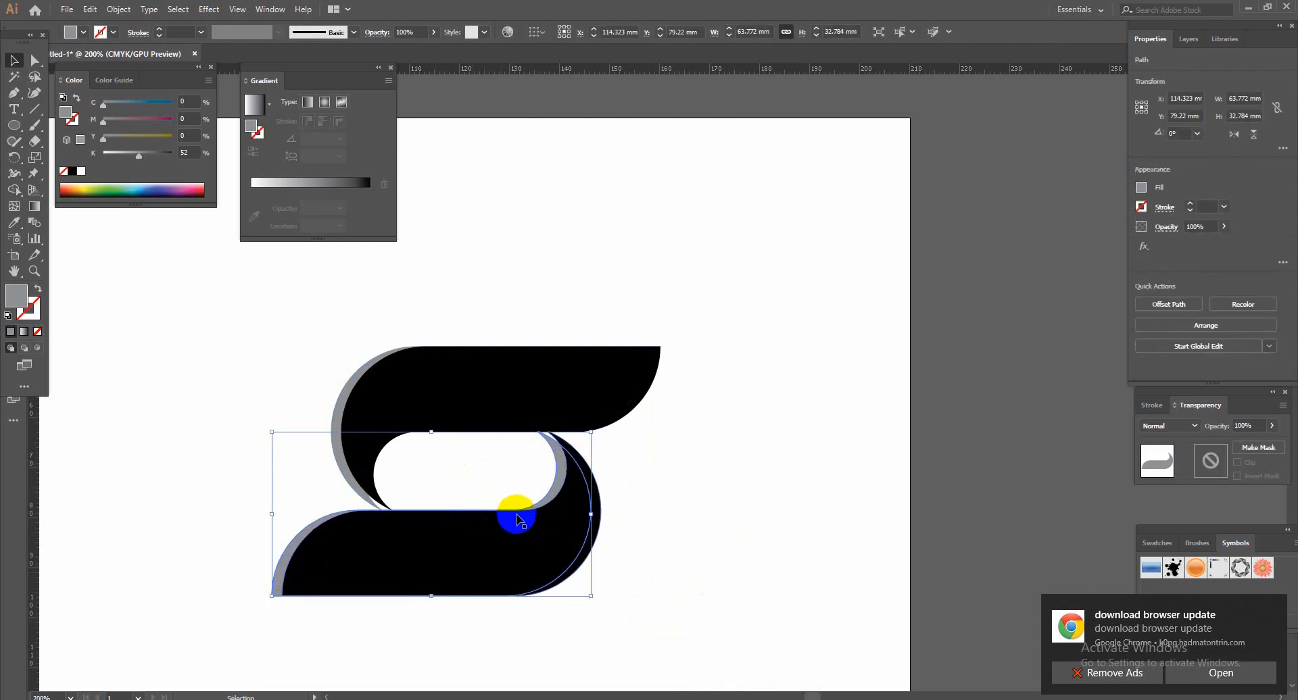
left_click(558, 542)
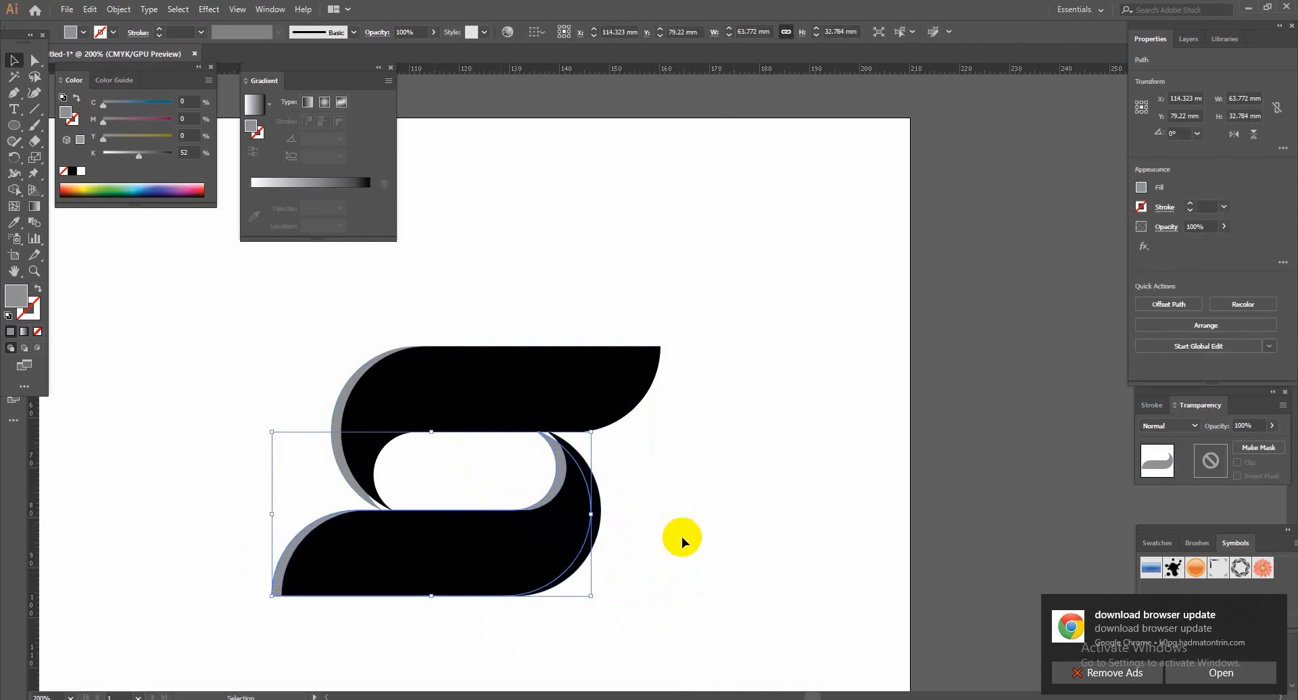
left_click(309, 534, "shift")
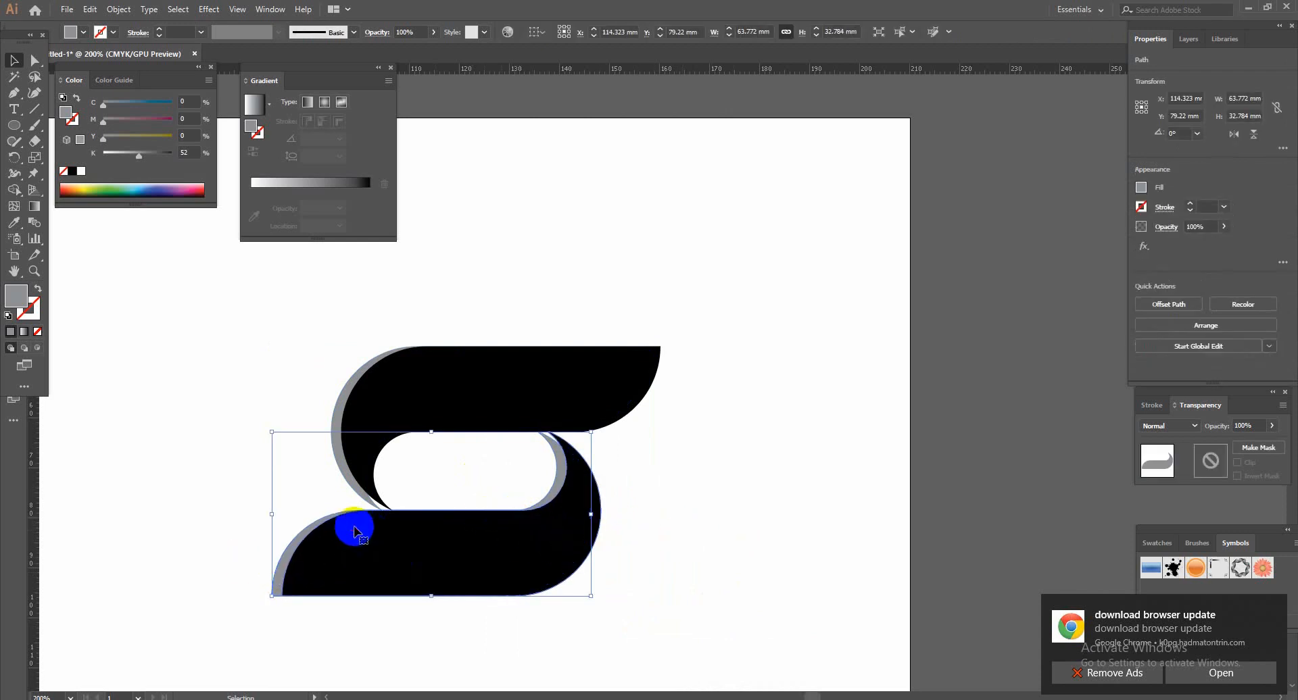
left_click(14, 190)
left_click_drag(313, 559, 301, 549)
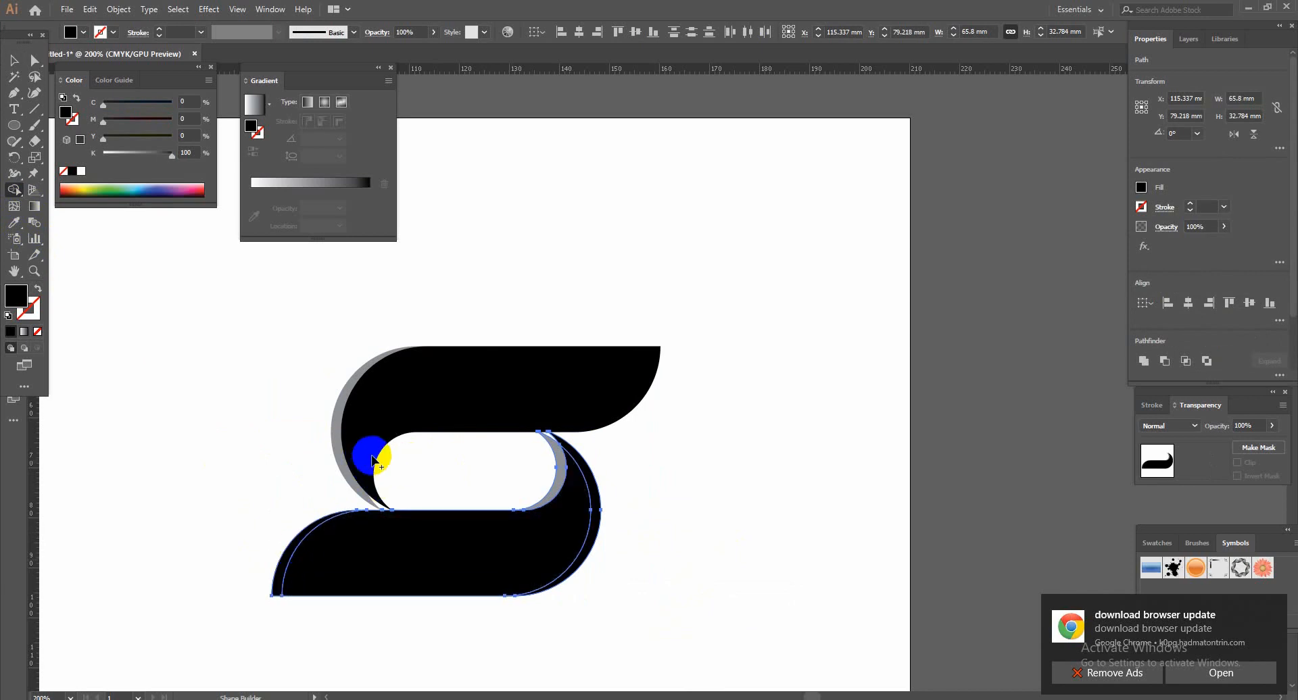
left_click_drag(374, 460, 374, 460)
Step: Fill the outer crescent at the lower bar's left end with gray sampled from the upper copy
left_click(14, 62)
left_click(277, 550)
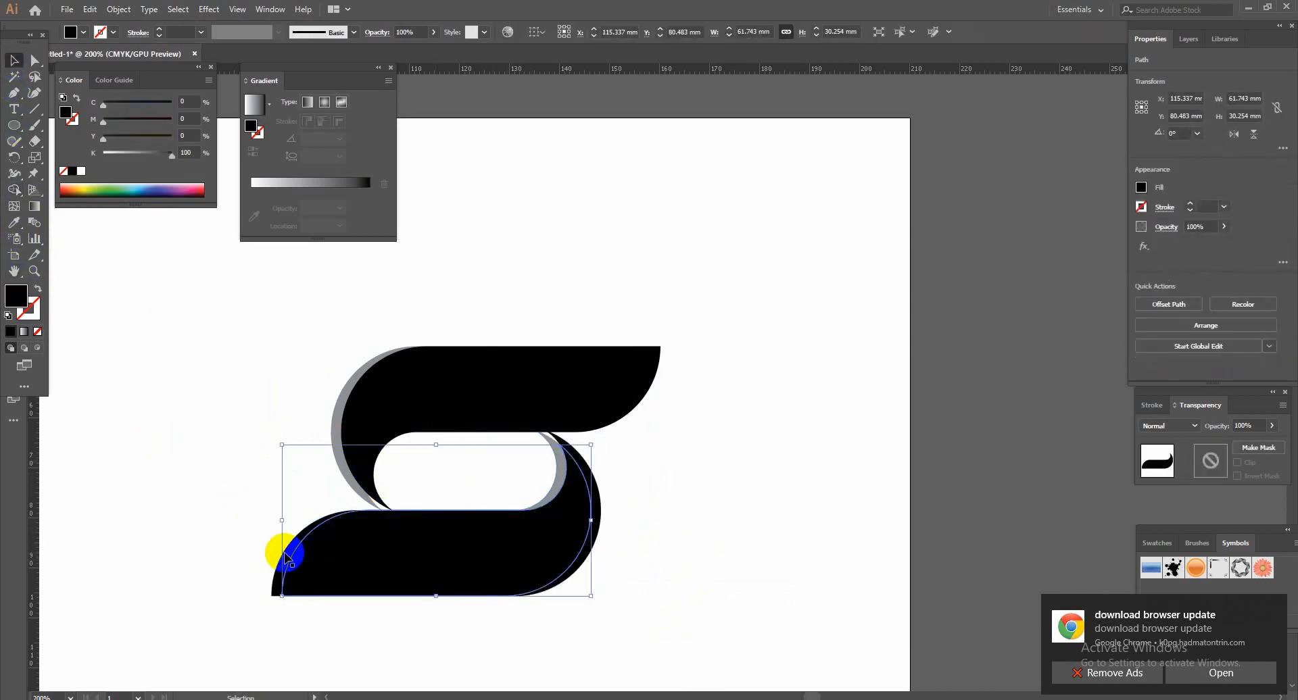
left_click(14, 222)
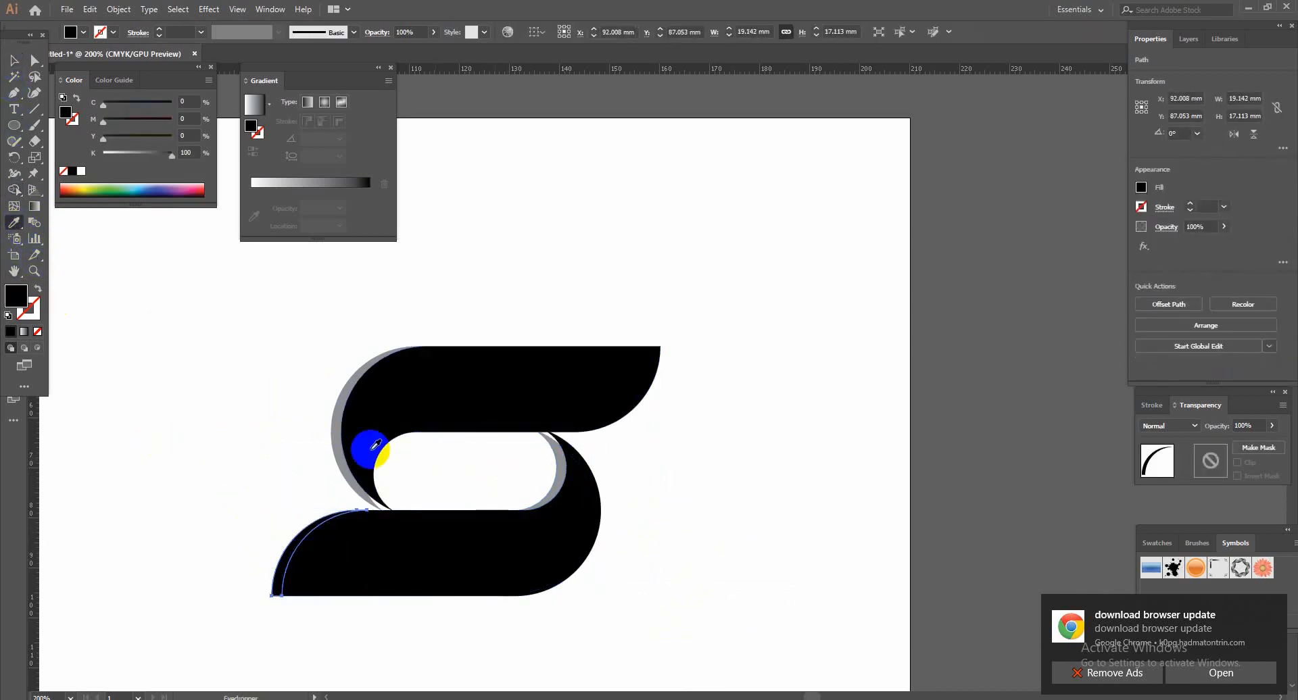
left_click(333, 434)
left_click(111, 425)
Step: Move the gray crescent inside the right curve to about X 137.6 mm and rotate it about 5° clockwise
left_click(551, 473)
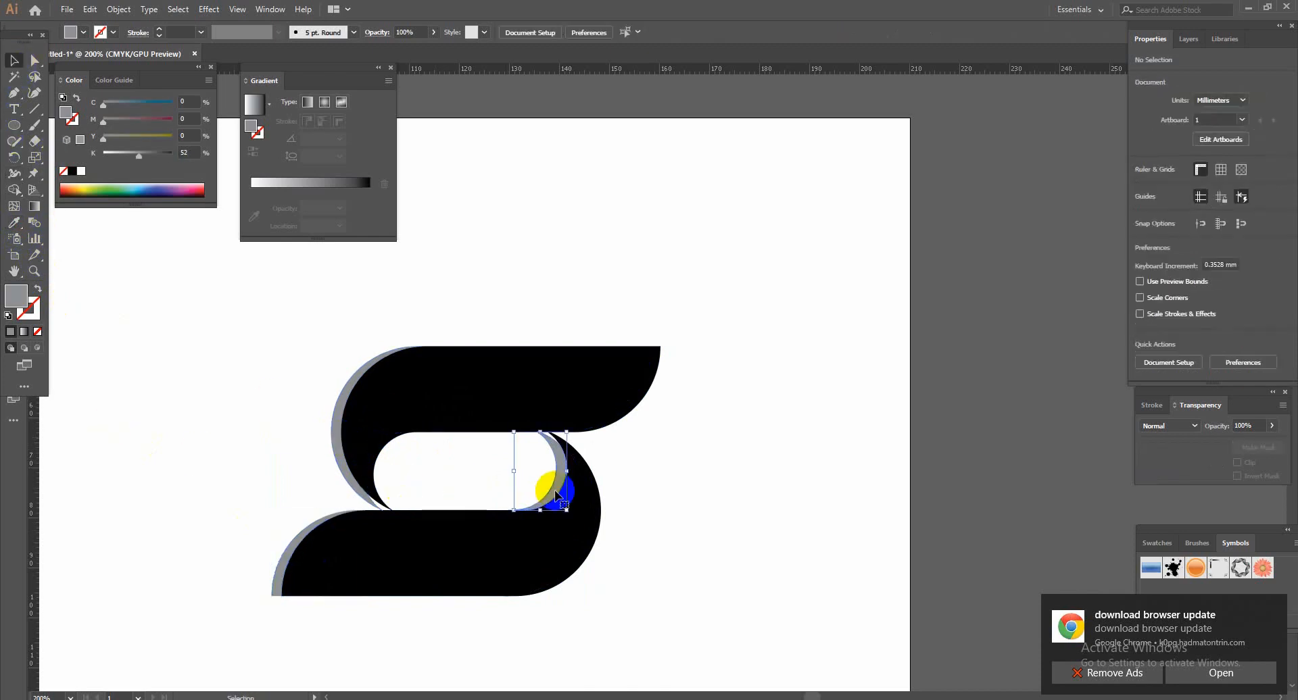
key("ctrl+plus")
key("ctrl+plus")
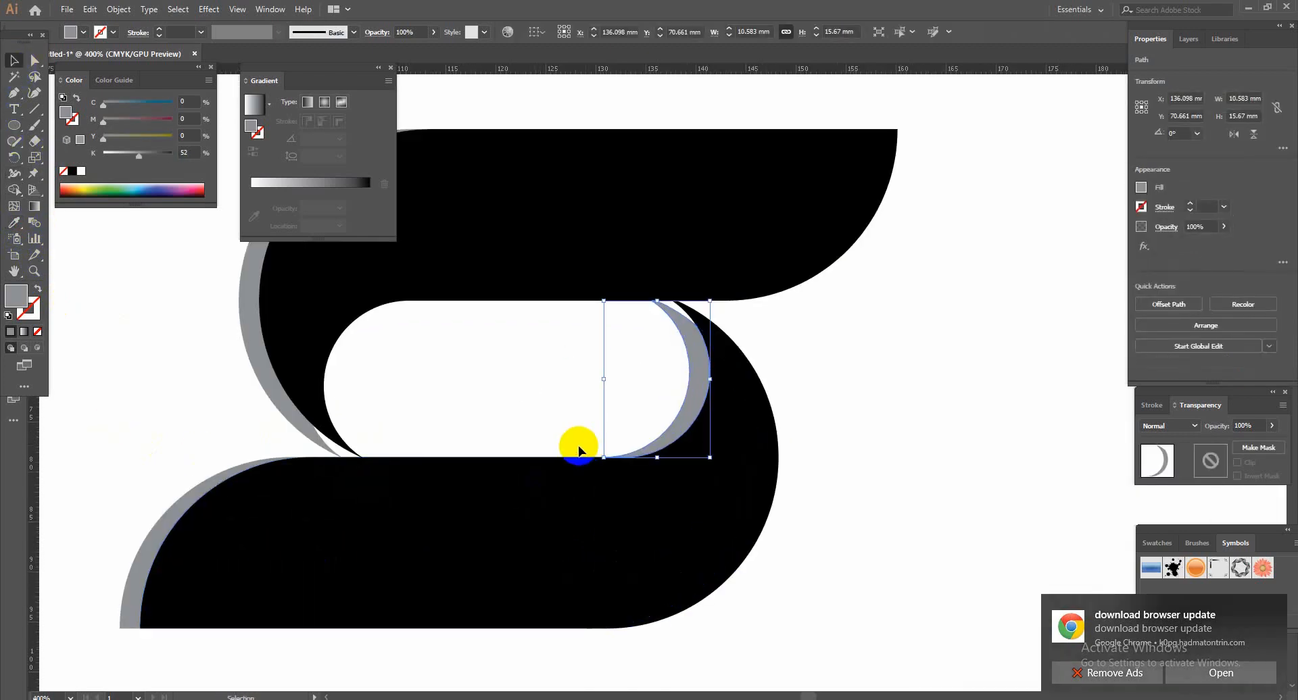
left_click_drag(580, 439, 493, 611)
left_click_drag(601, 519, 613, 519)
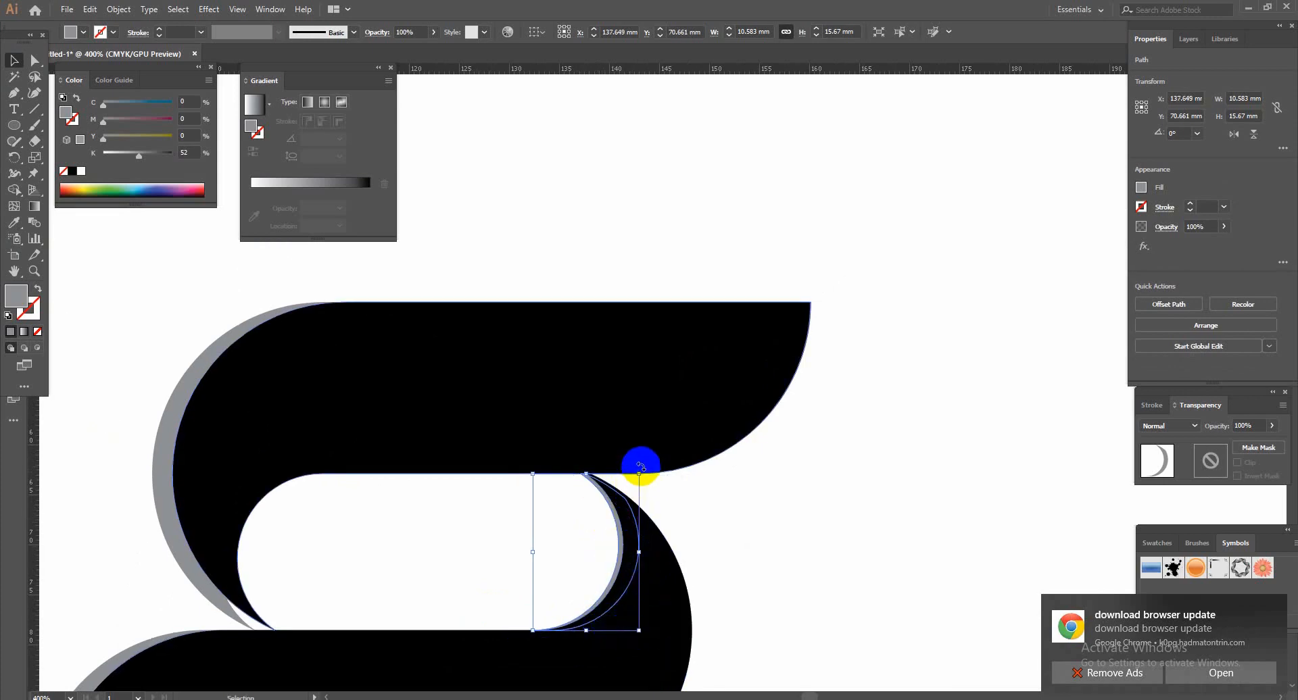
left_click_drag(640, 461, 646, 475)
left_click_drag(622, 549, 955, 402)
key("ctrl+z")
scroll(721, 597, "down", 4)
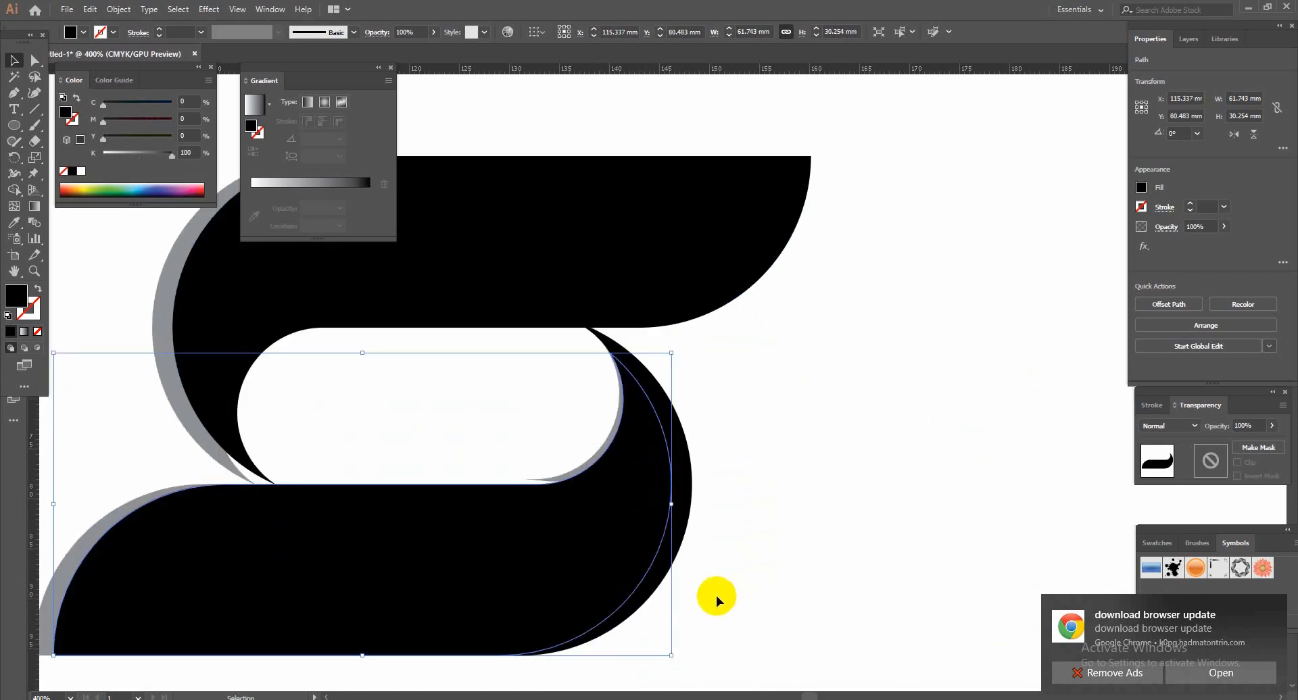
scroll(715, 595, "up", 1)
left_click(714, 595)
left_click_drag(679, 520, 741, 509)
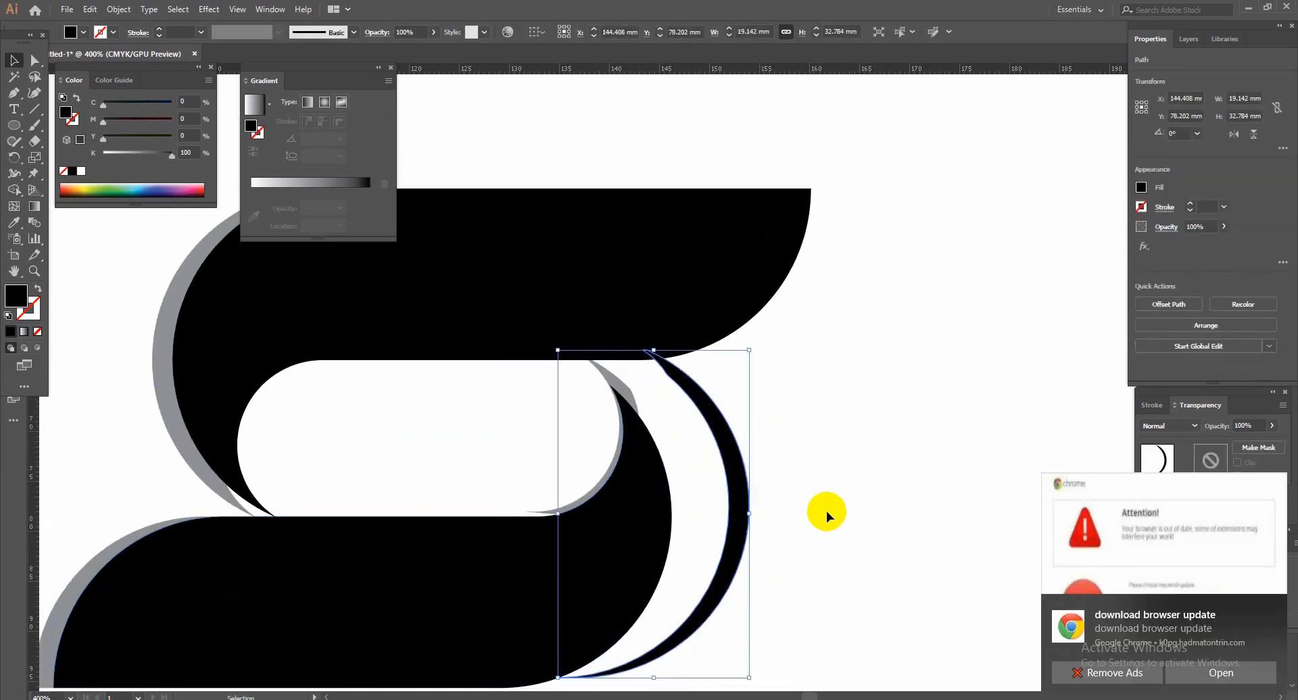
key("ctrl+z")
left_click(919, 417)
double_click(605, 474)
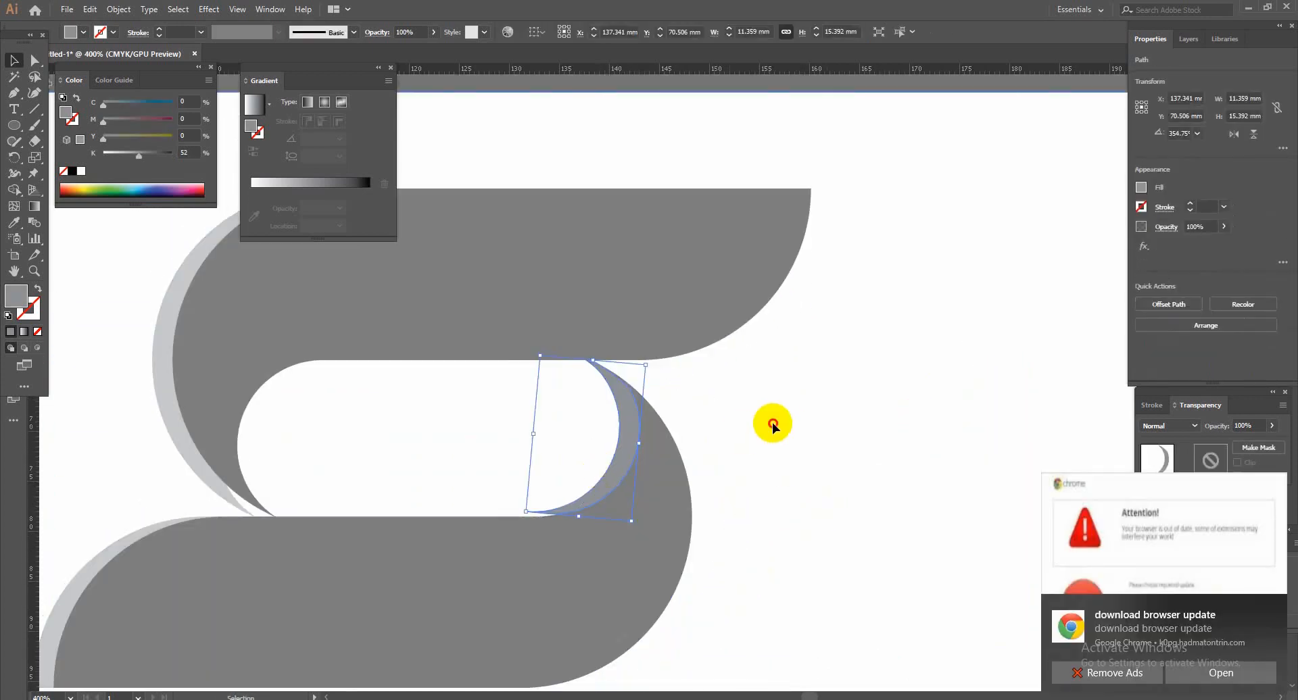
double_click(772, 424)
double_click(600, 482)
double_click(876, 400)
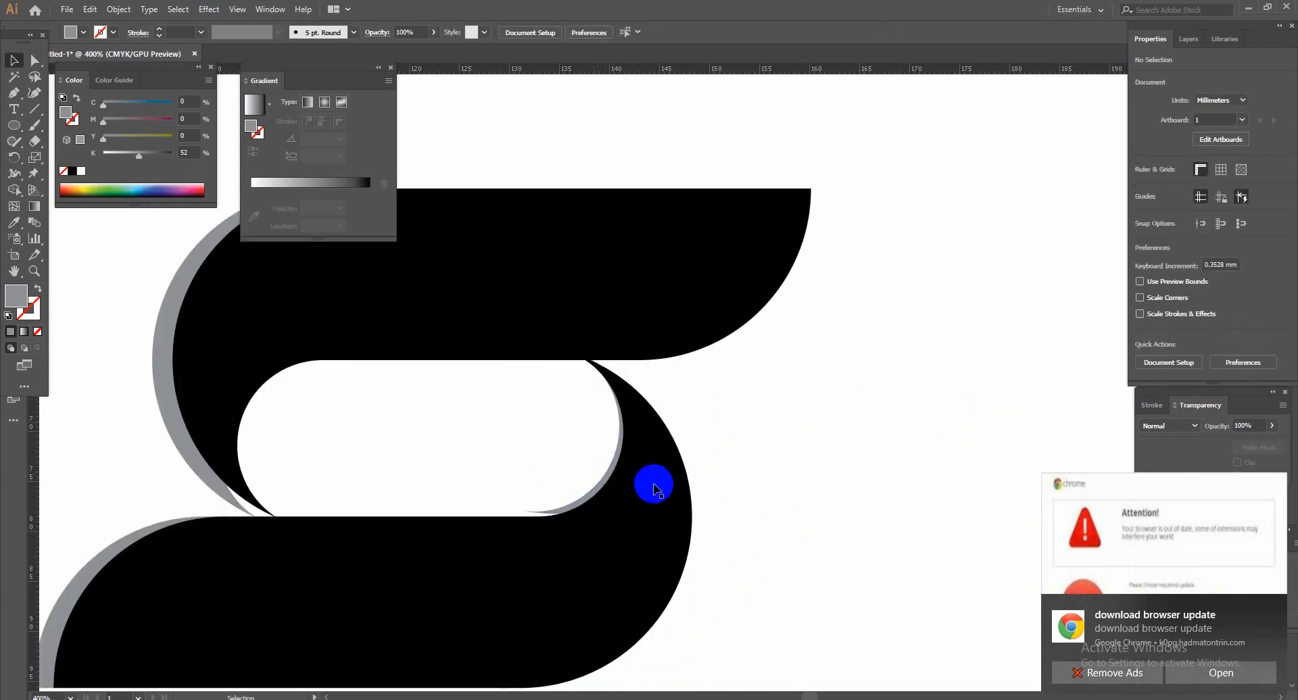
Step: Stretch the gray crescent inside the right curve to about 12.1 by 15.8 mm and rotate it slightly further clockwise
left_click_drag(592, 493, 571, 526)
left_click(842, 437)
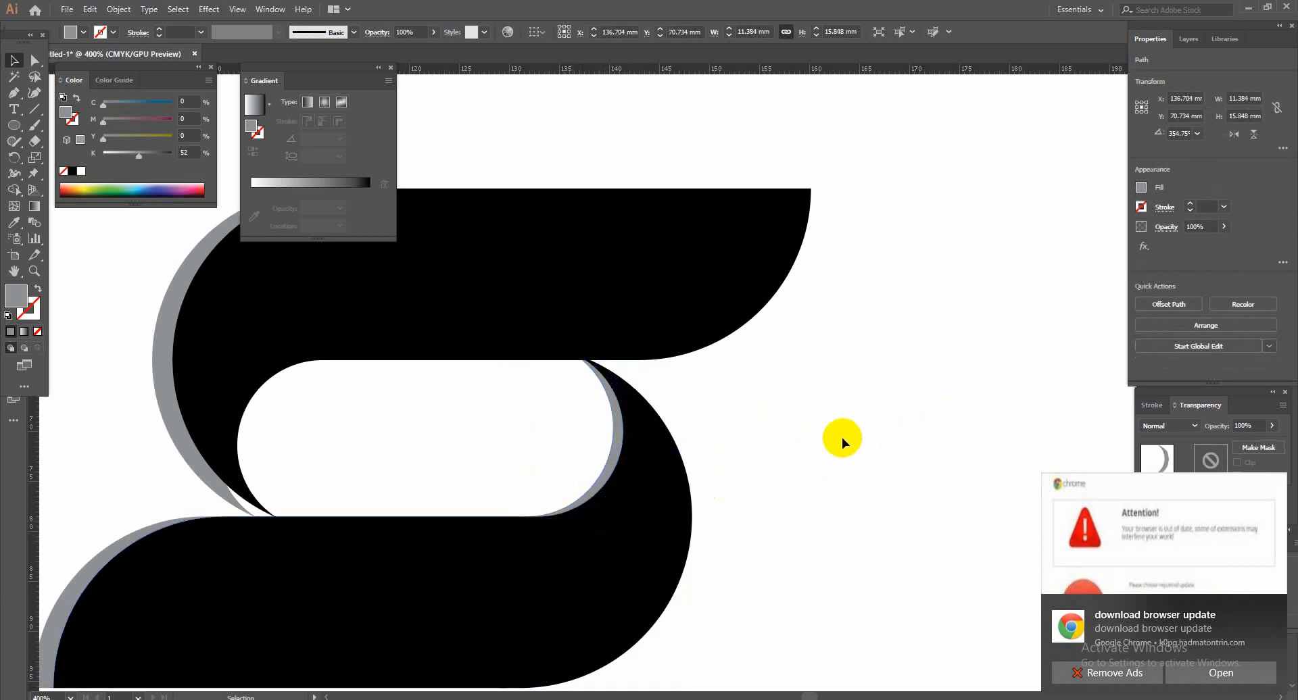
scroll(715, 524, "down", 1)
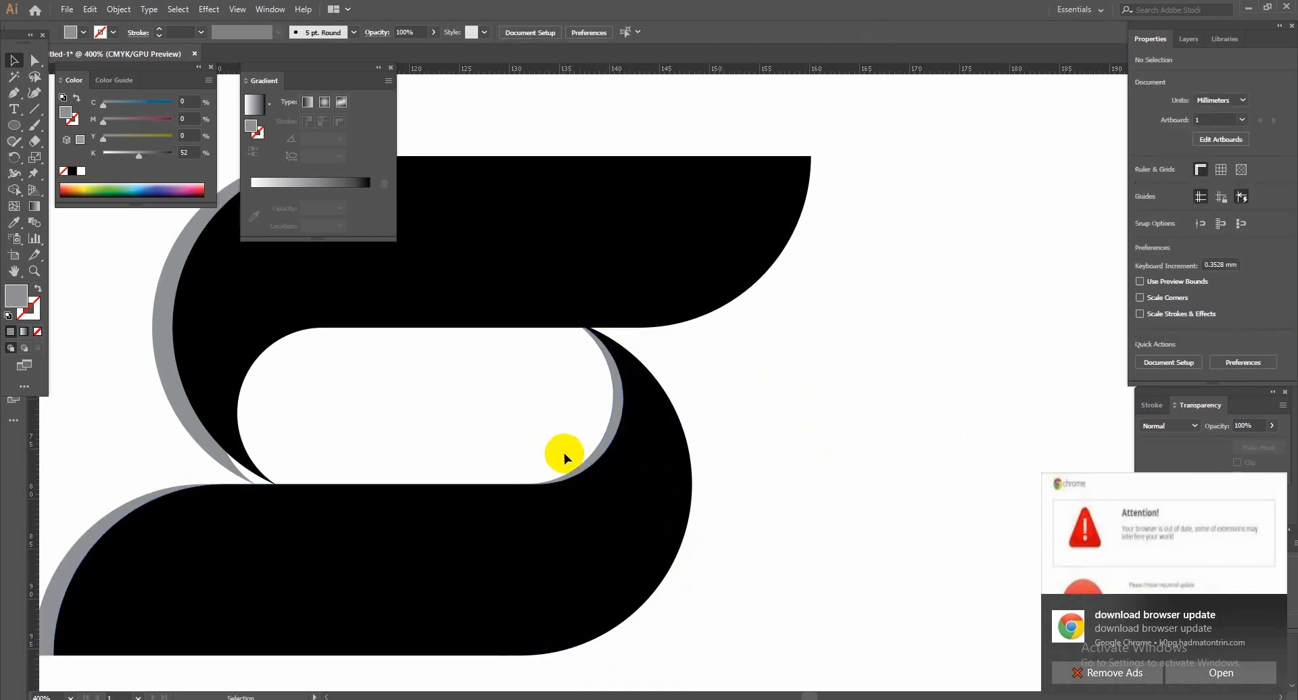
left_click(592, 457)
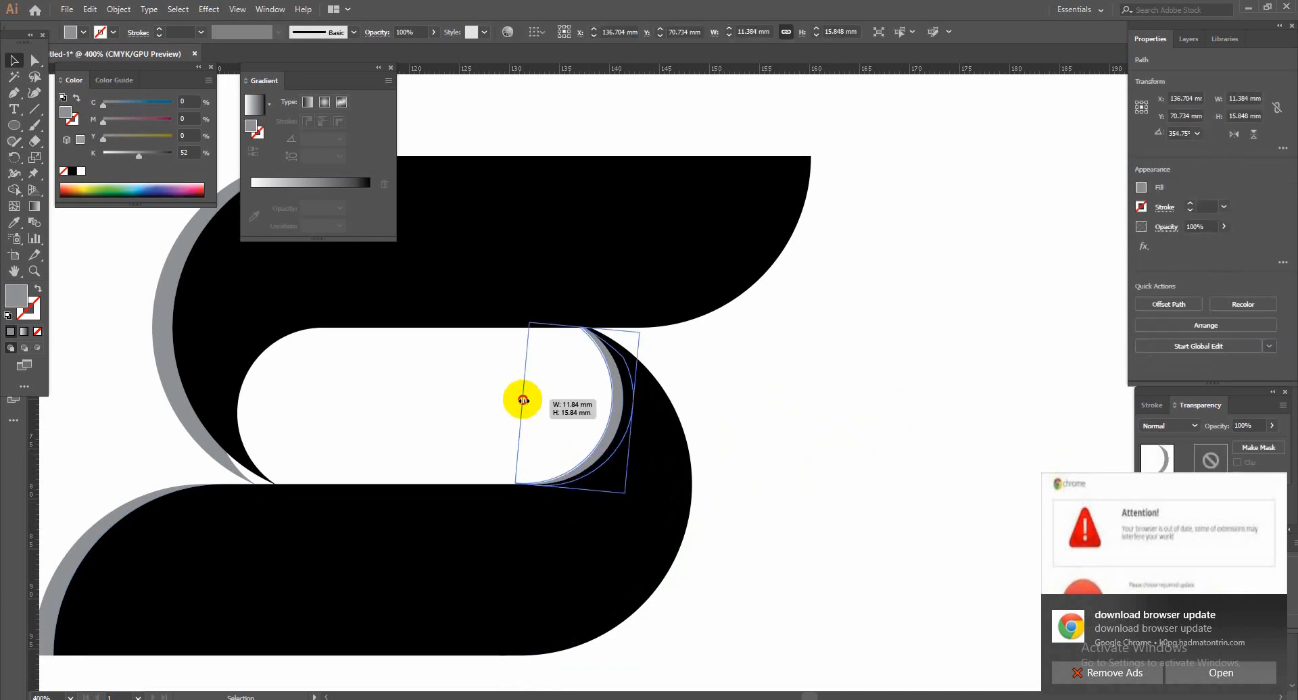
left_click_drag(641, 332, 642, 336)
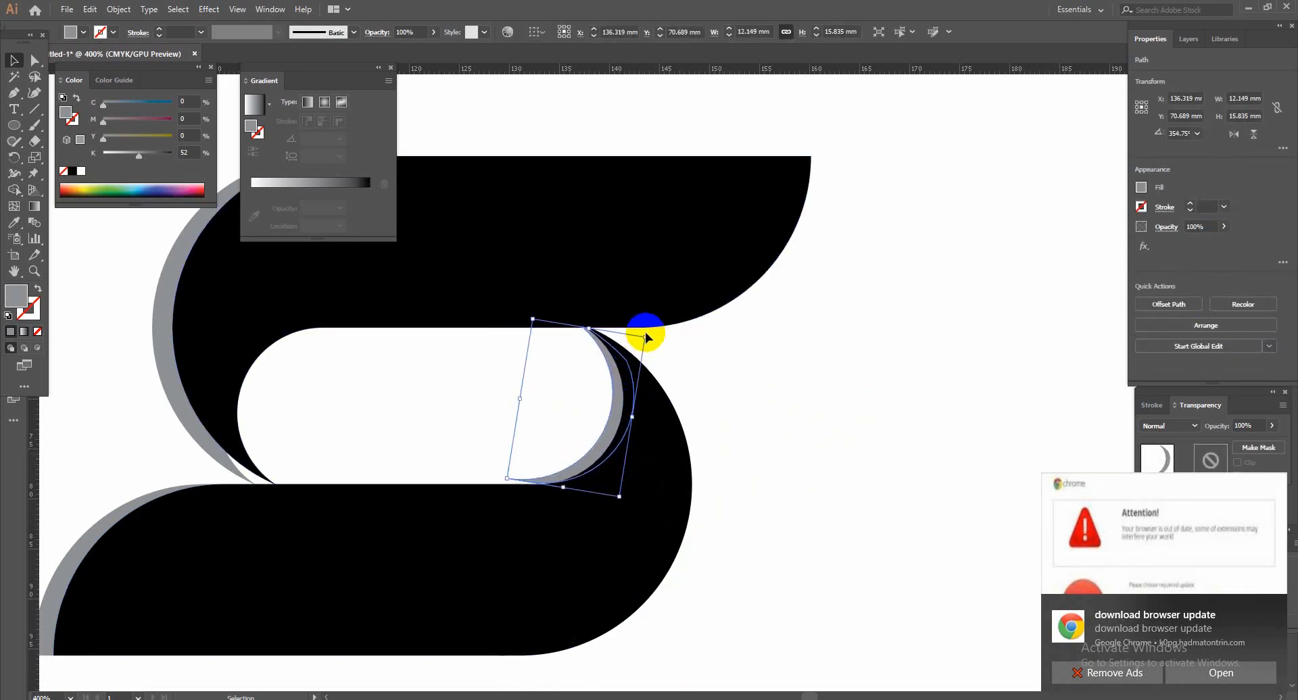
left_click_drag(562, 485, 555, 493)
left_click(729, 437)
scroll(782, 494, "down", 1)
Step: Merge the lower black body with the crescent piece along its right edge using Shape Builder, leaving the result deselected
left_click_drag(784, 469, 550, 531)
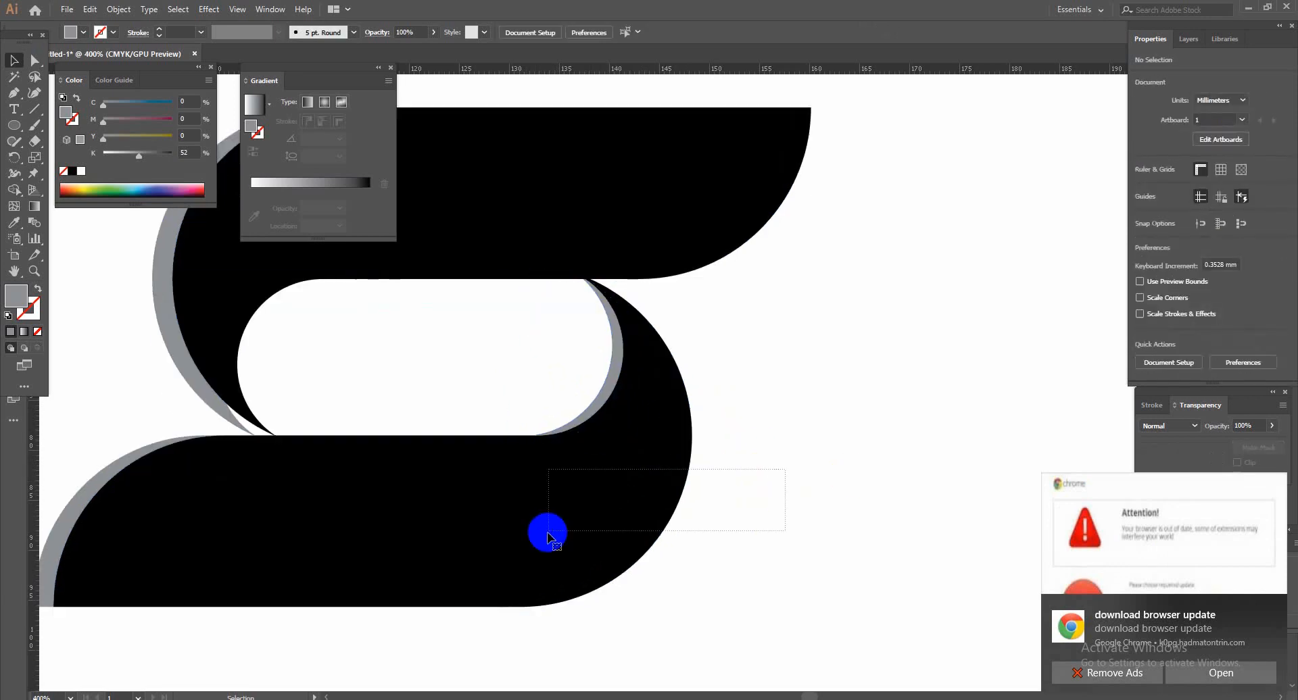
left_click(17, 190)
mouse_move(399, 510)
left_mouse_down()
mouse_move(672, 515)
mouse_move(663, 493)
mouse_move(627, 504)
left_mouse_up()
scroll(595, 524, "up", 1)
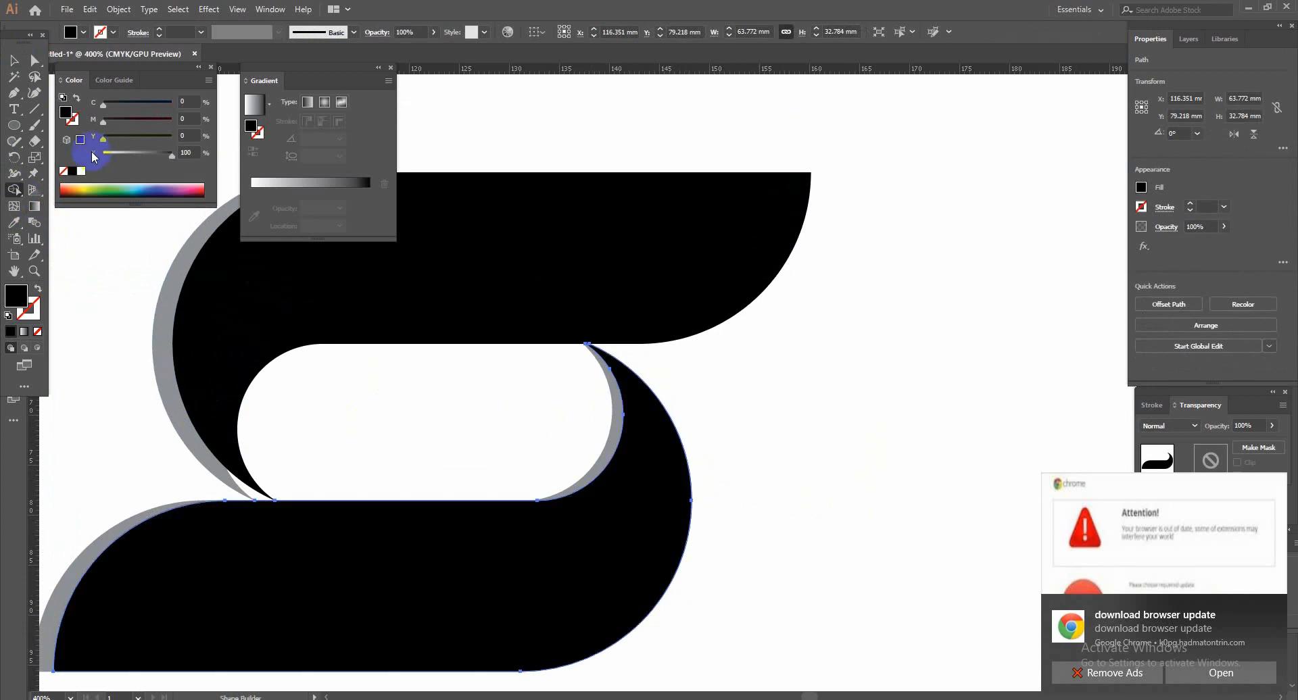
left_click(13, 63)
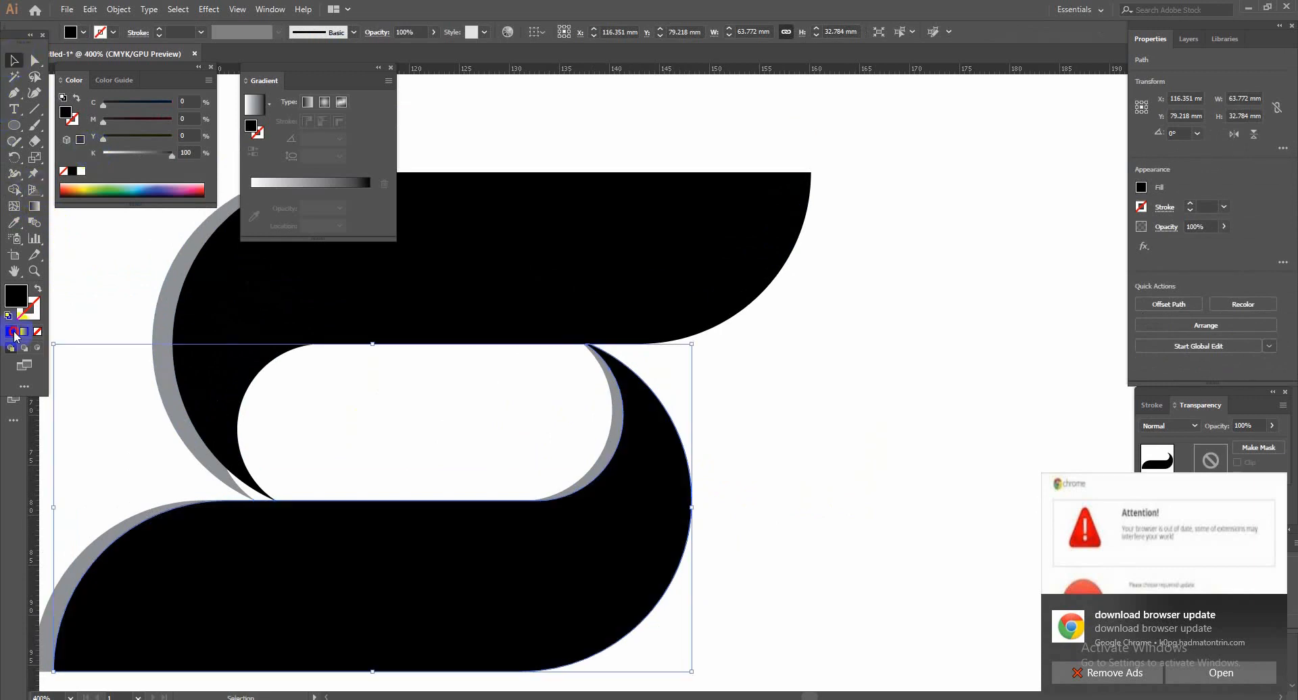
left_click(104, 296)
scroll(356, 405, "down", 1)
scroll(352, 411, "up", 3)
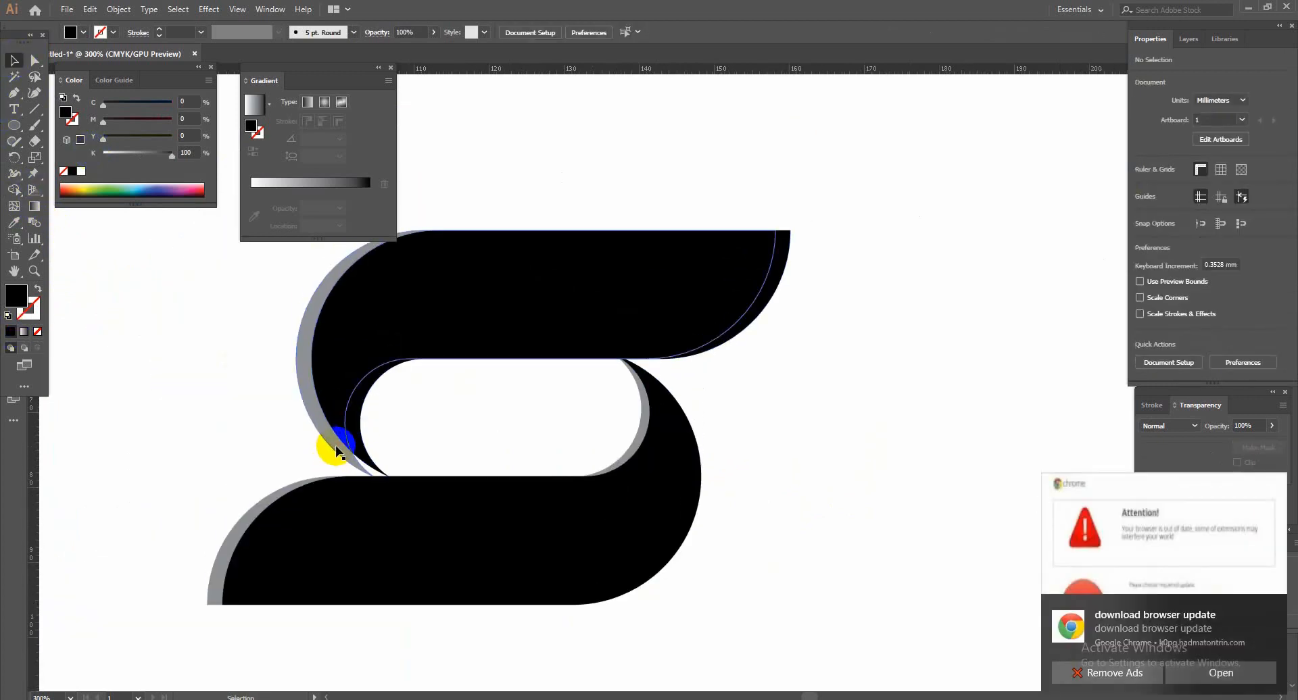
scroll(345, 456, "up", 1)
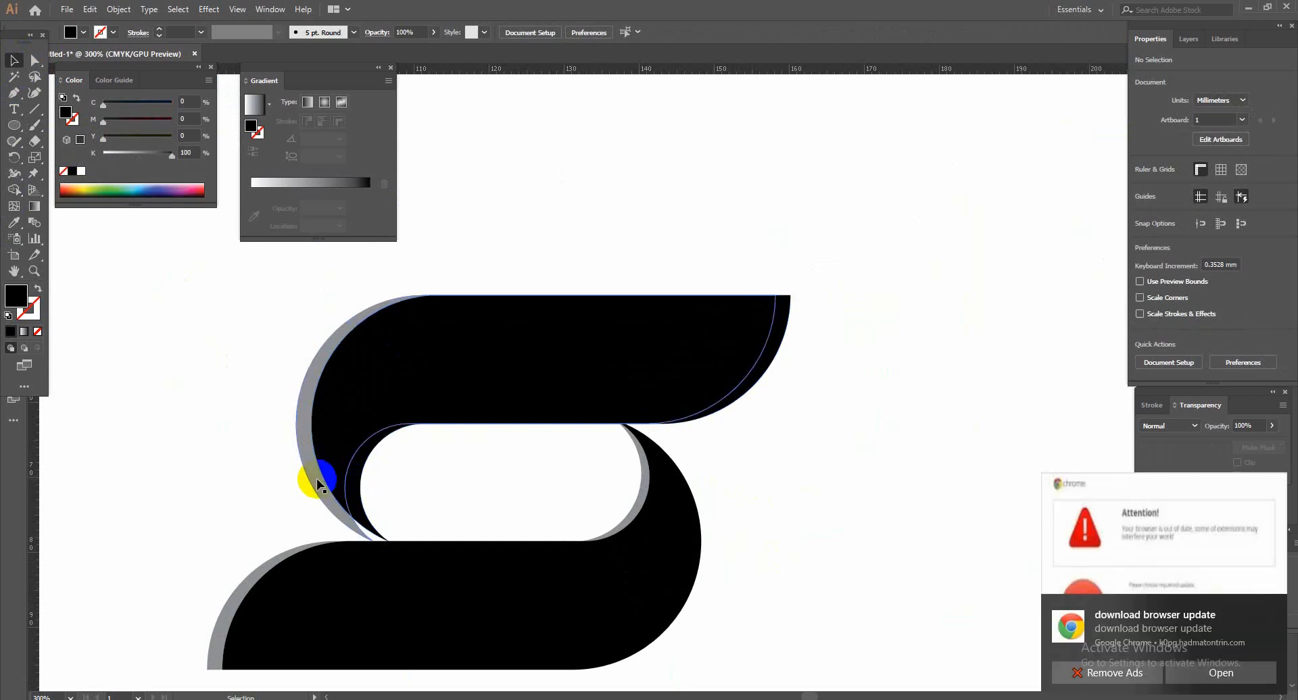
left_click(332, 475)
scroll(330, 473, "up", 1)
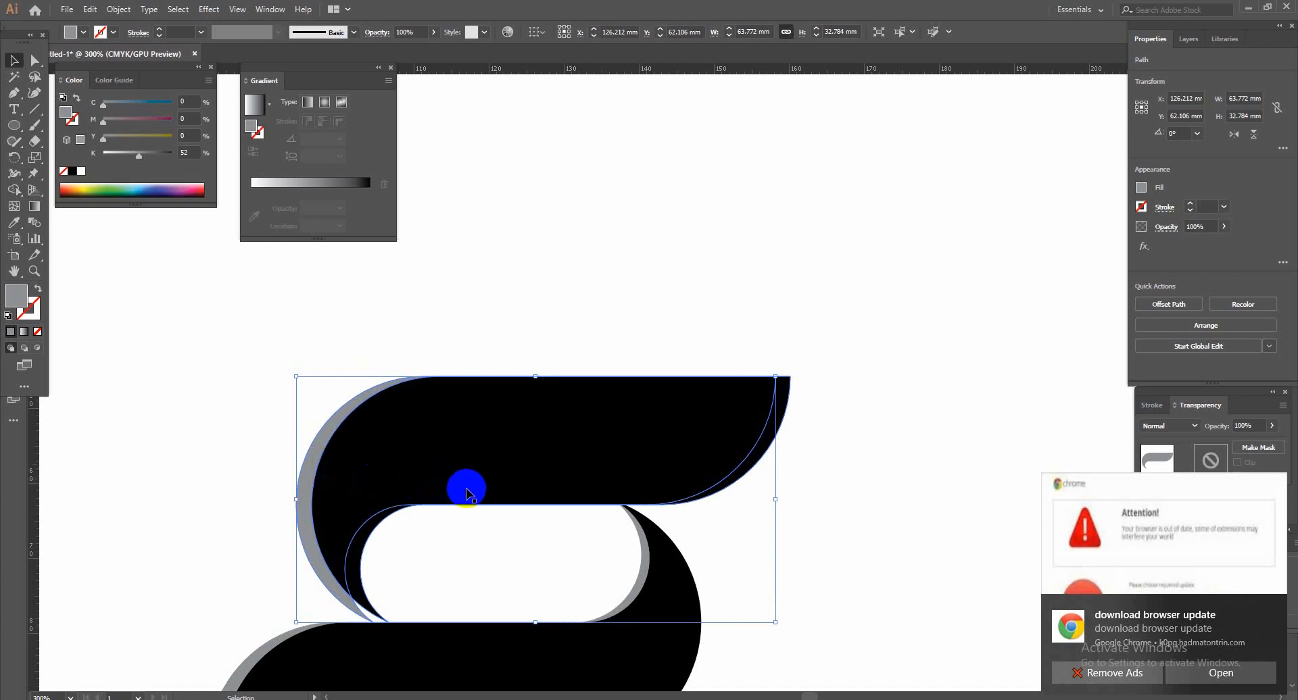
left_click(416, 513)
mouse_move(423, 509)
left_mouse_down()
mouse_move(435, 505)
mouse_move(424, 508)
left_mouse_up()
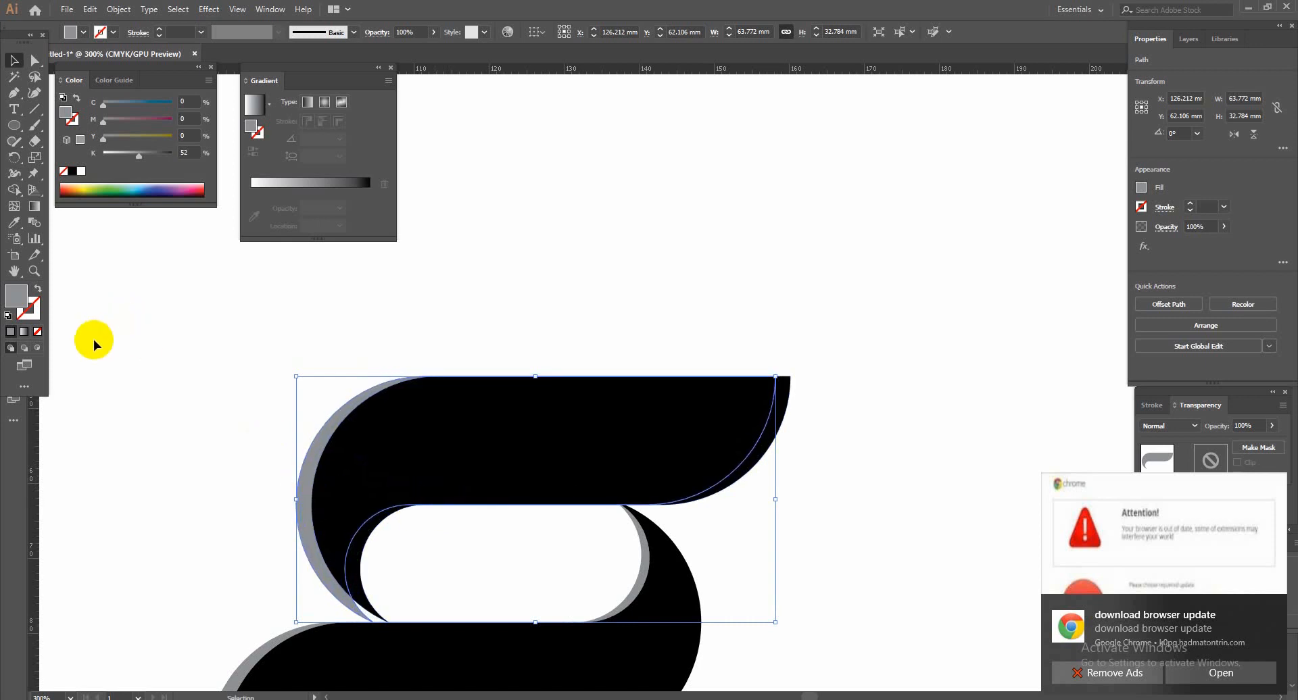
left_click(16, 228)
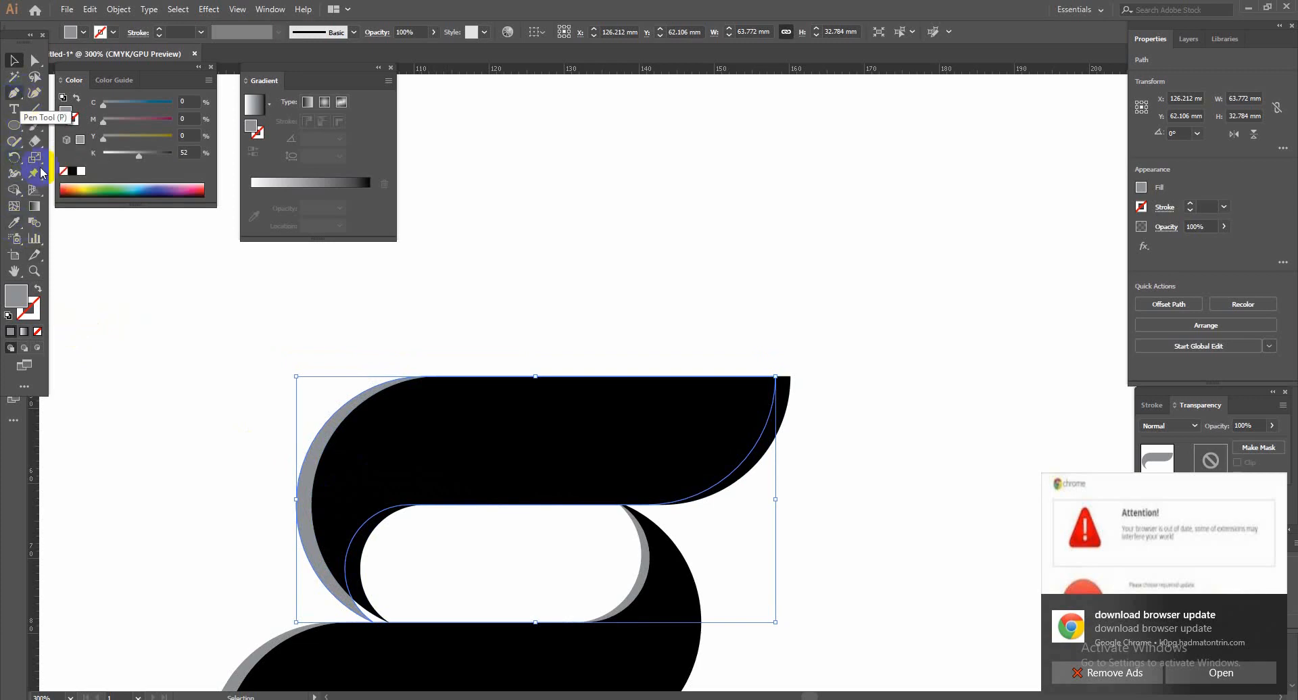
Step: Separate the outer gray crescent from the overlapping upper halves of the S with Shape Builder and select that crescent
left_click(330, 327)
left_click_drag(330, 327, 388, 499)
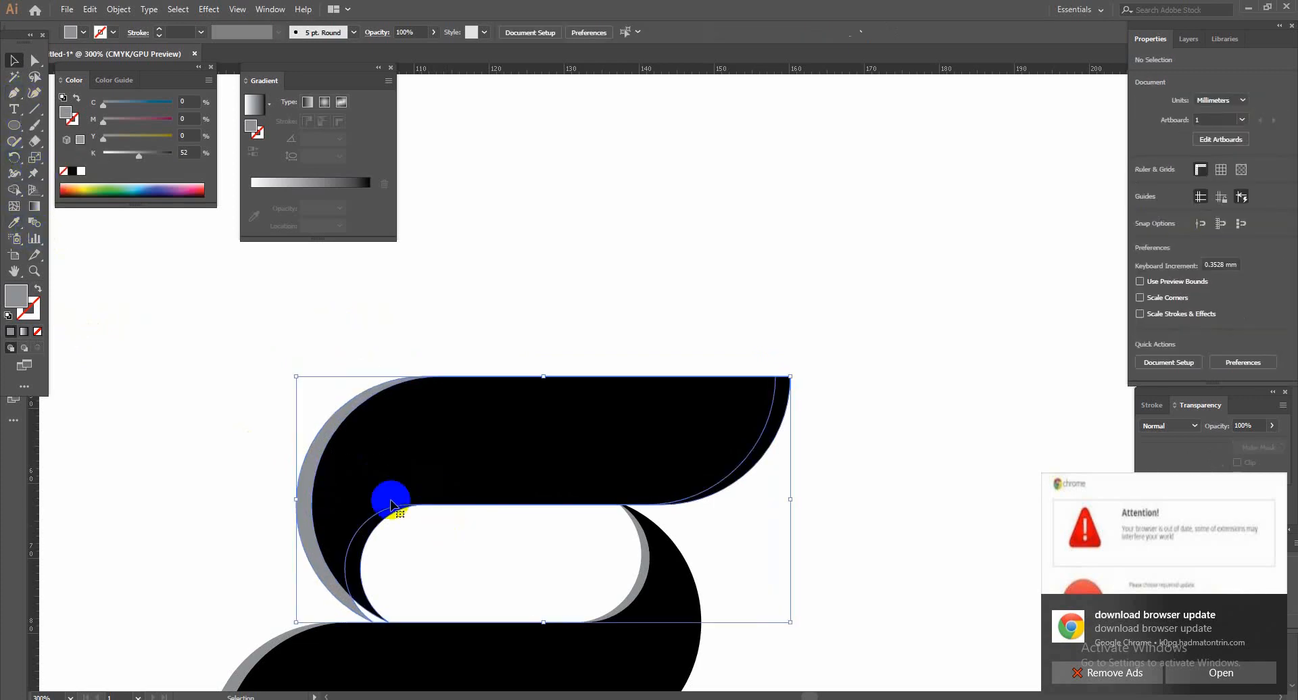
left_click(15, 190)
left_click(306, 495)
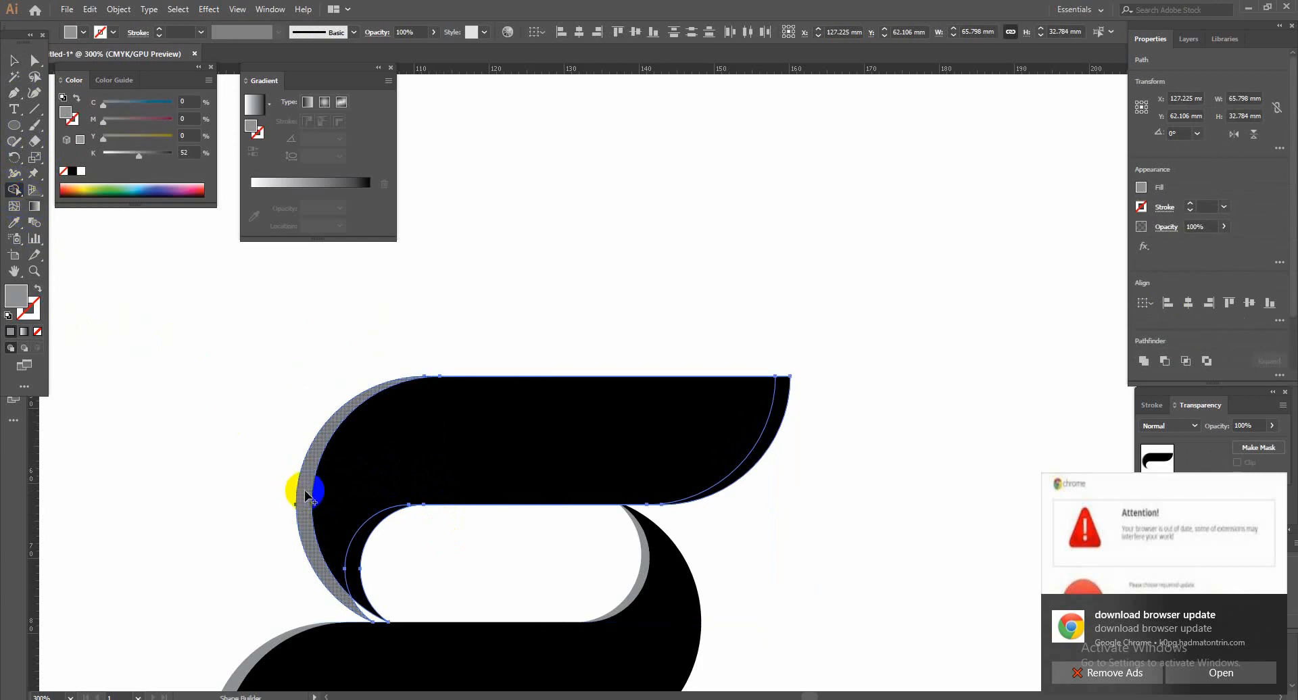
left_click(13, 60)
left_click(200, 431)
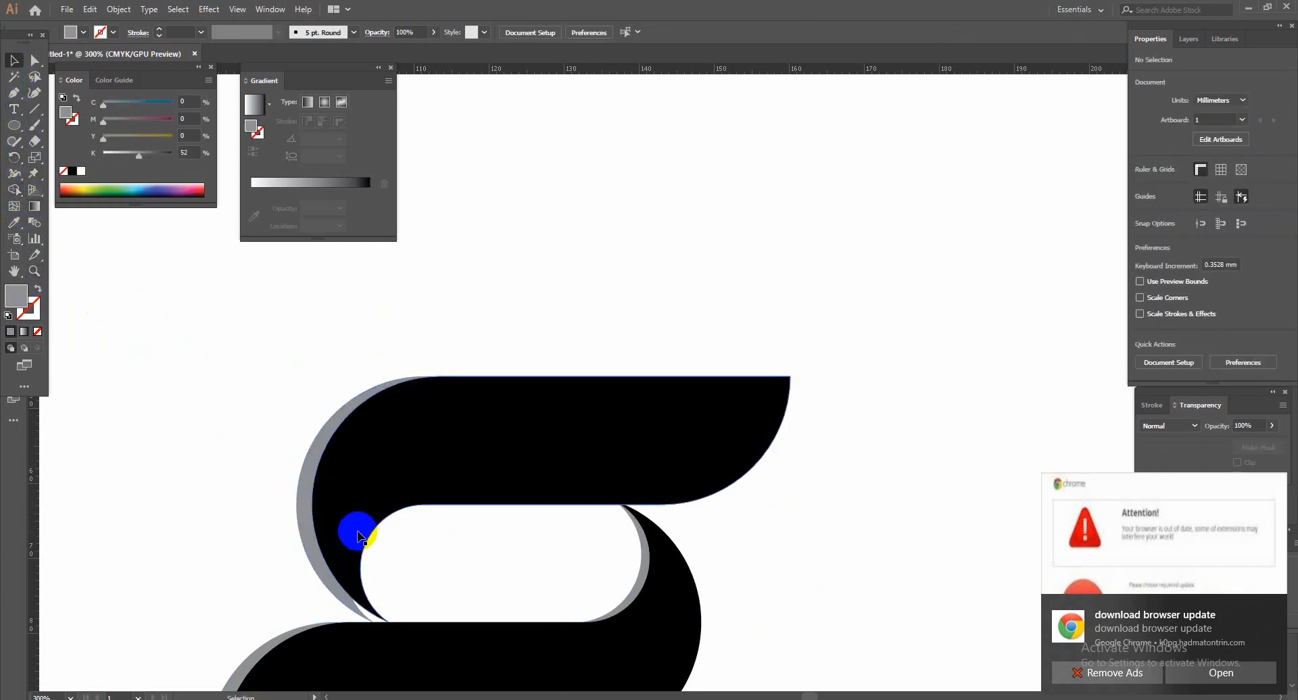
left_click(480, 482)
left_click(254, 477)
left_click(303, 532)
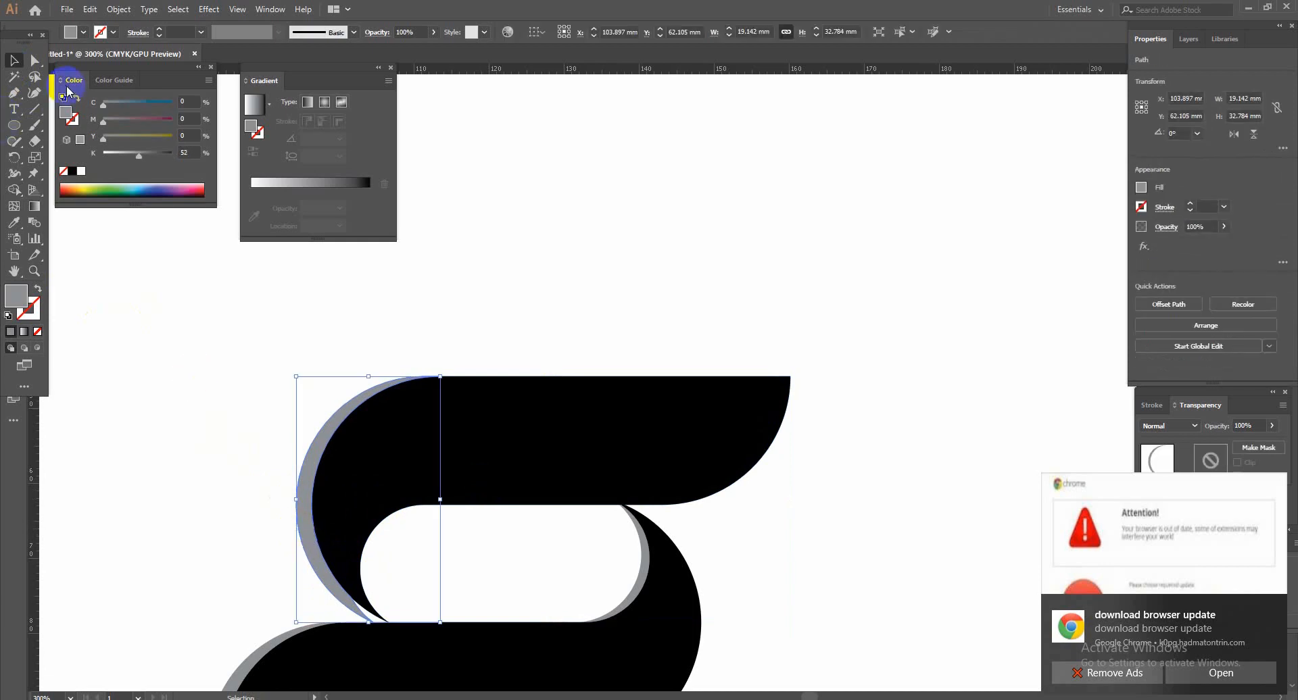
Step: Reshape the outer gray crescent's lower end with the Curvature tool so it tapers to the point where both S halves meet, and deselect it
left_click(34, 93)
mouse_move(374, 622)
left_mouse_down()
mouse_move(386, 621)
mouse_move(374, 621)
left_mouse_up()
key("ctrl+z")
key("ctrl+plus")
key("ctrl+plus")
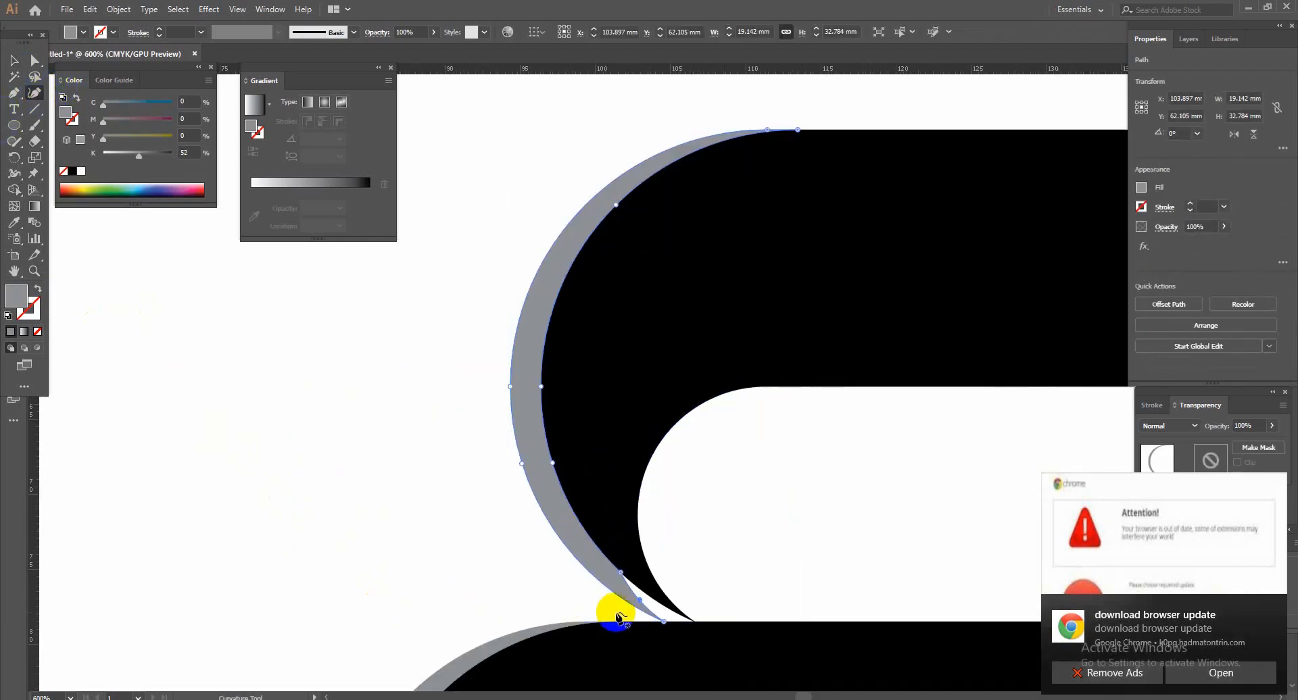
left_click_drag(640, 600, 639, 507)
key("ctrl+plus")
key("ctrl+plus")
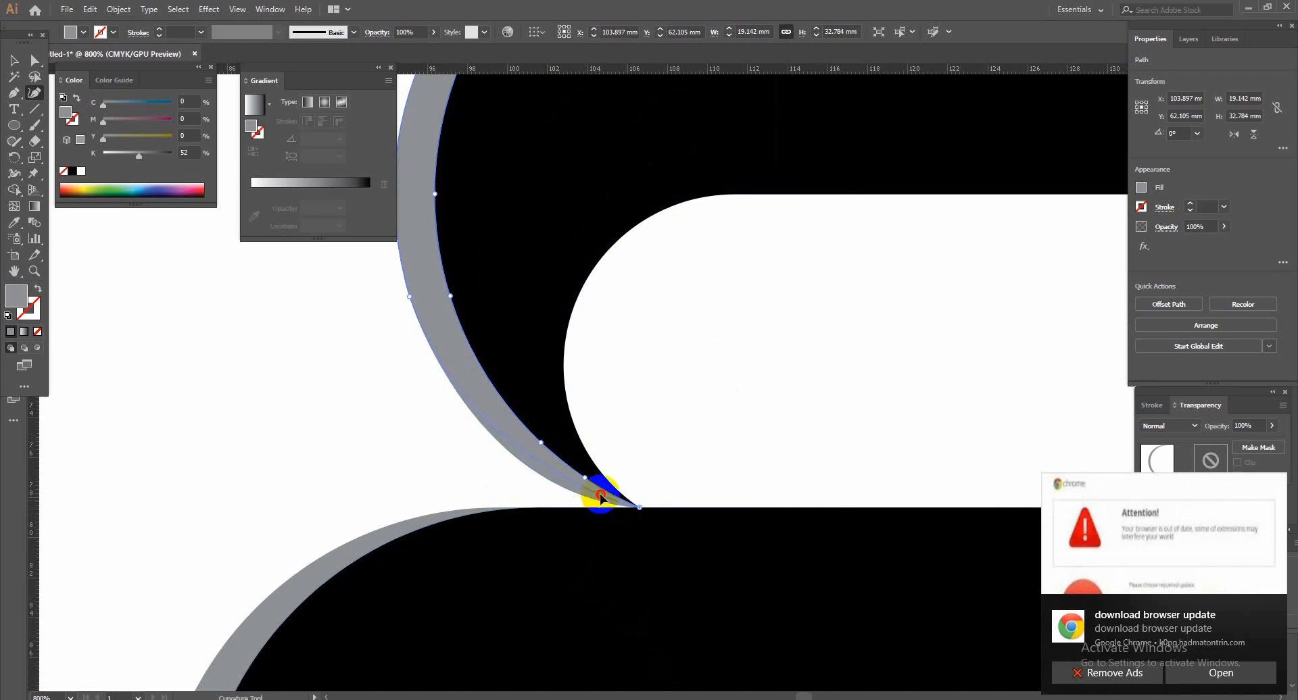
left_click(601, 496)
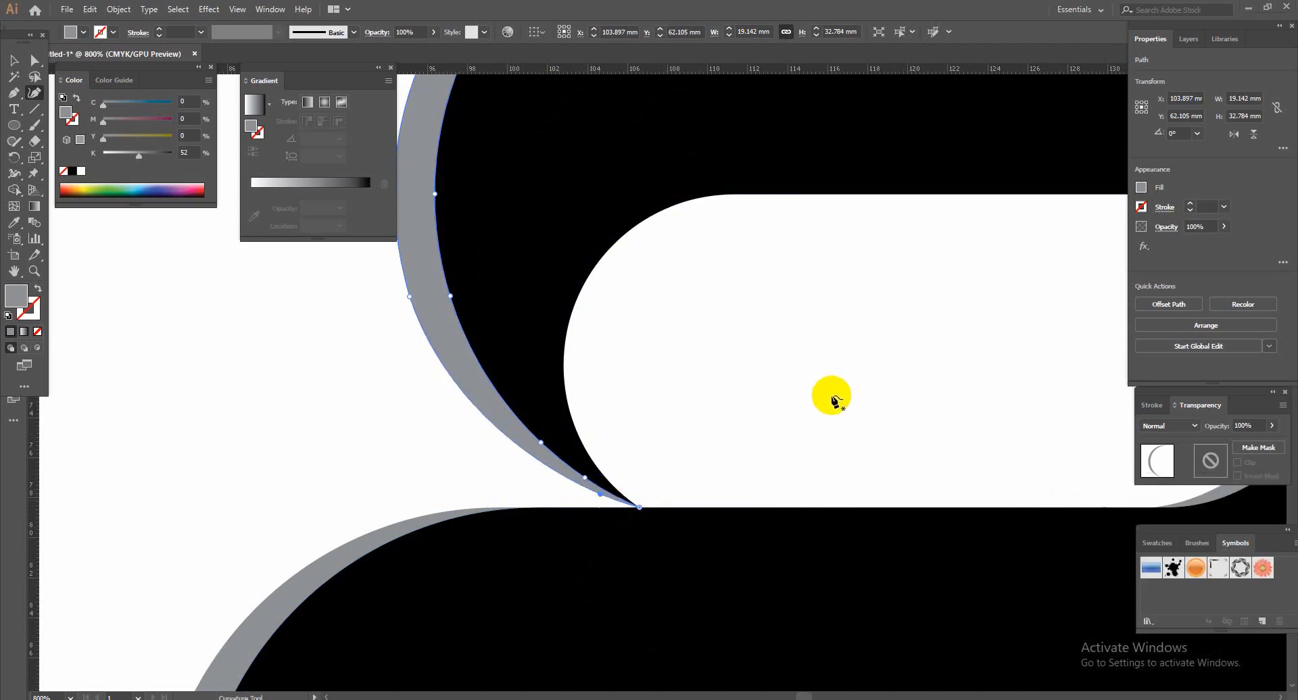
scroll(643, 459, "up", 5)
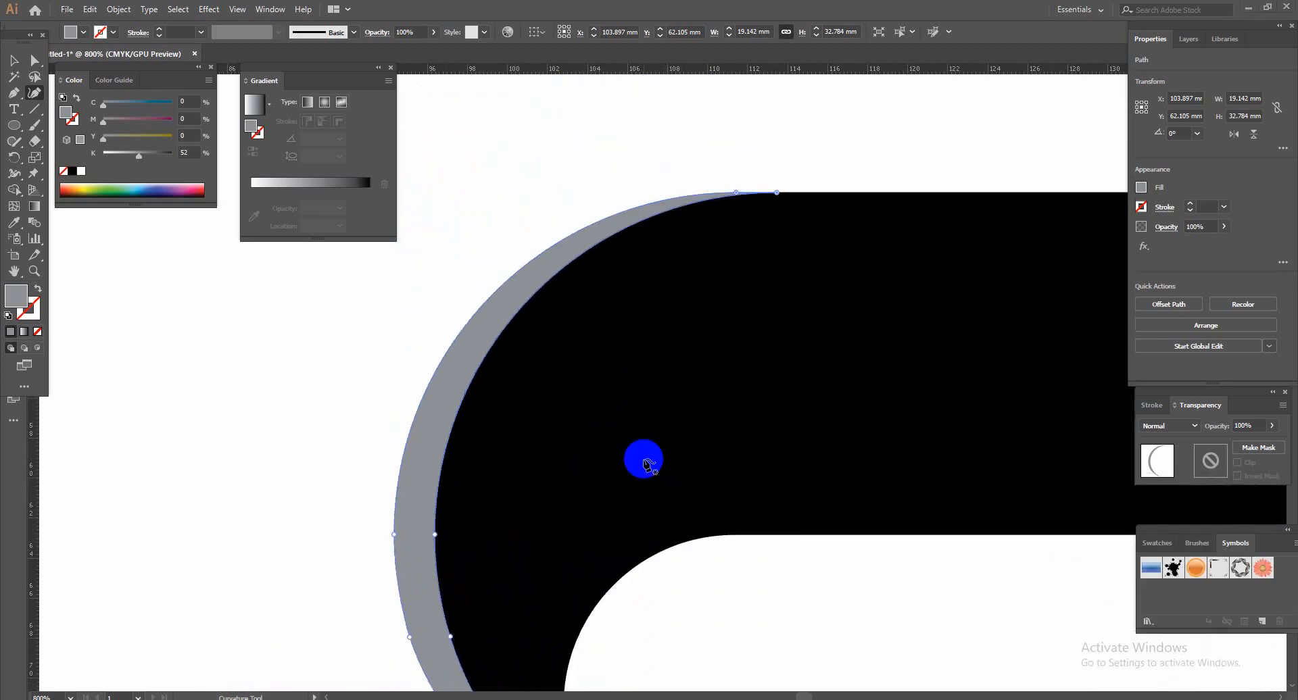
key("v")
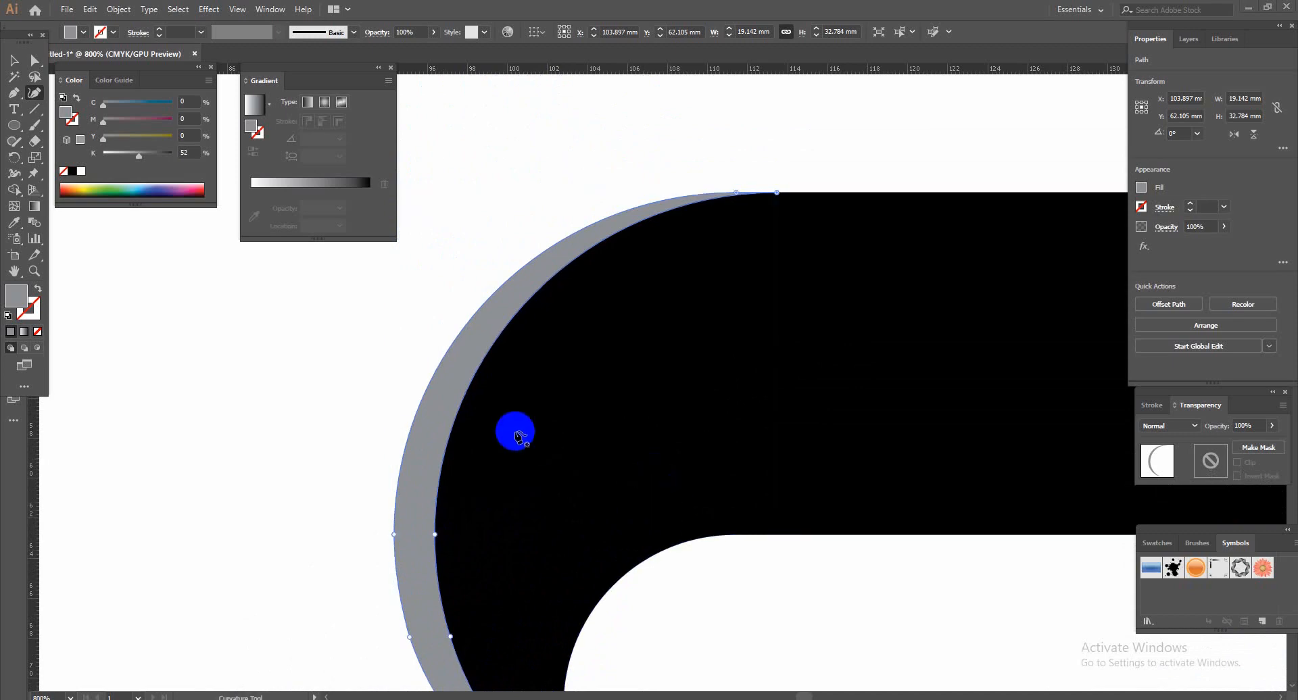
left_click(196, 364)
Step: Fill the lower black half of the S with a white-to-black linear gradient running vertically at -90°, light above and dark below
key("ctrl+minus")
key("ctrl+minus")
key("ctrl+minus")
key("ctrl+minus")
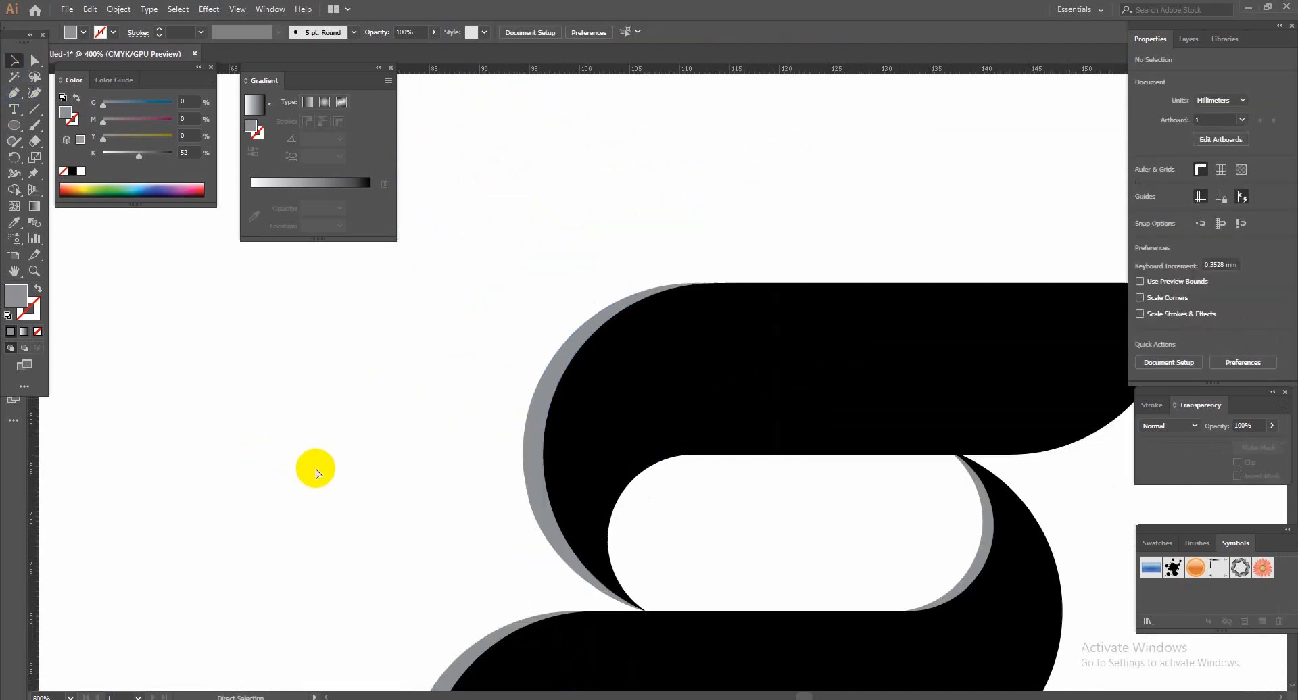
left_click_drag(927, 499, 831, 536)
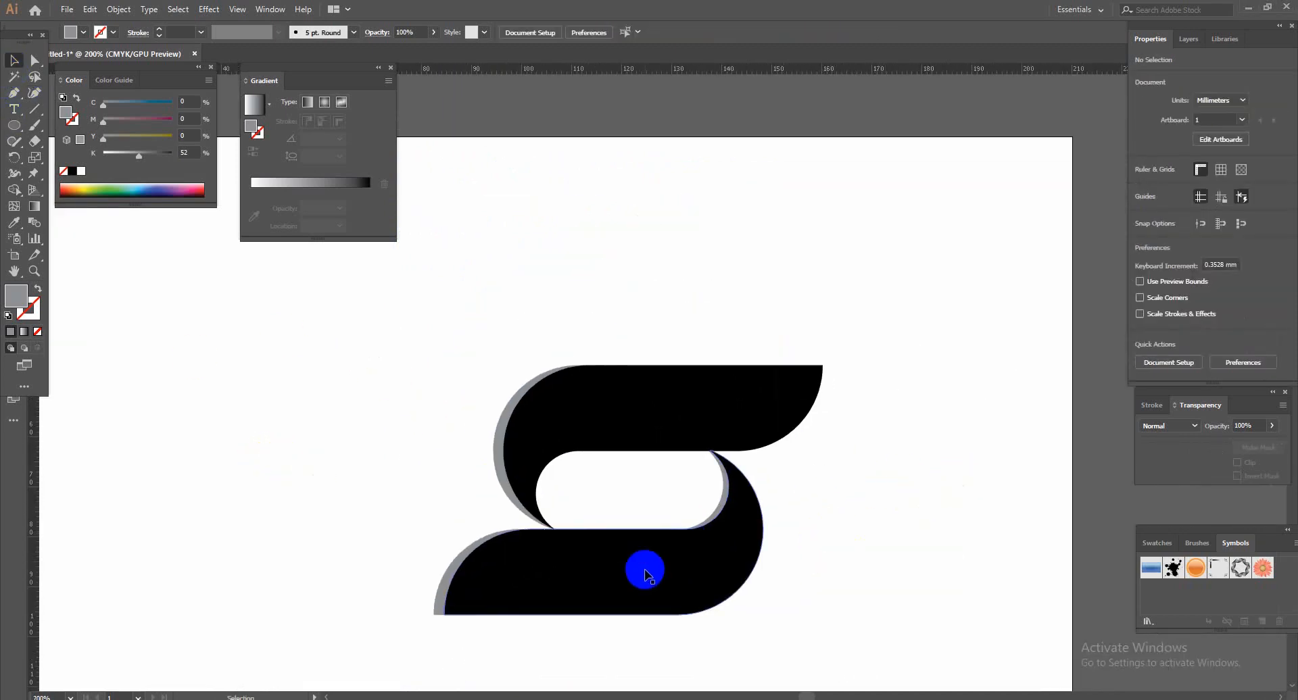
left_click(645, 570)
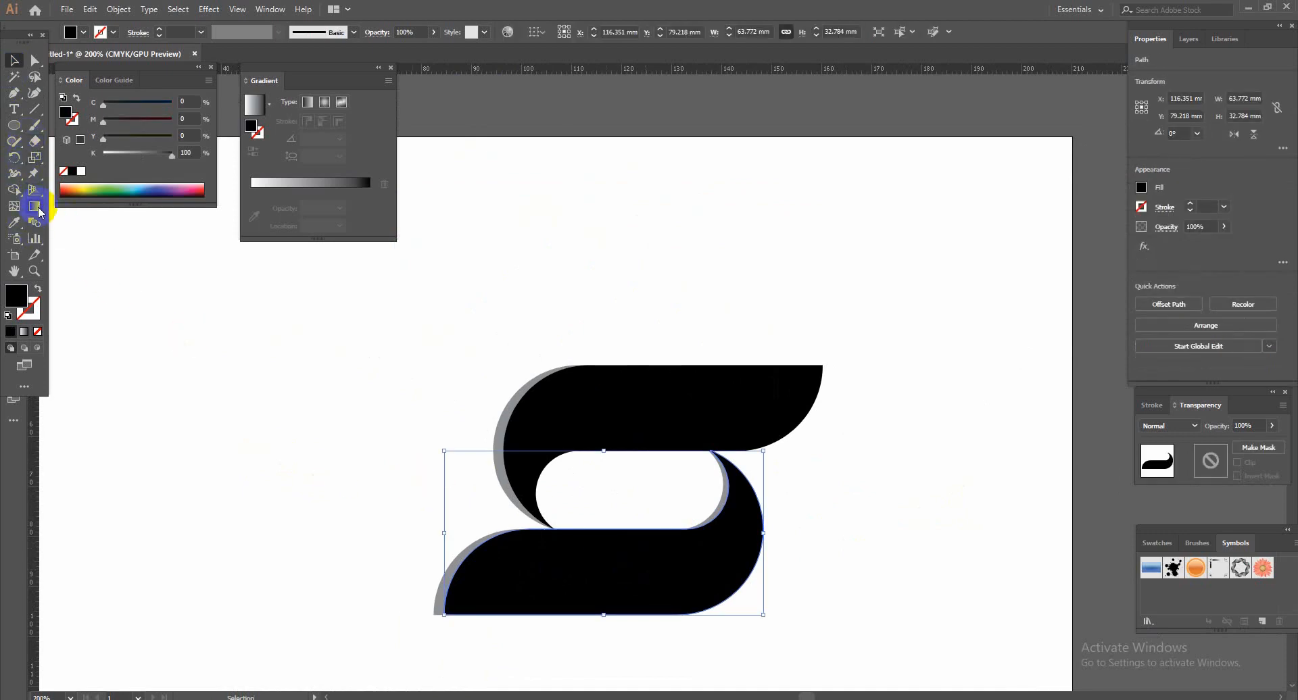
left_click(25, 332)
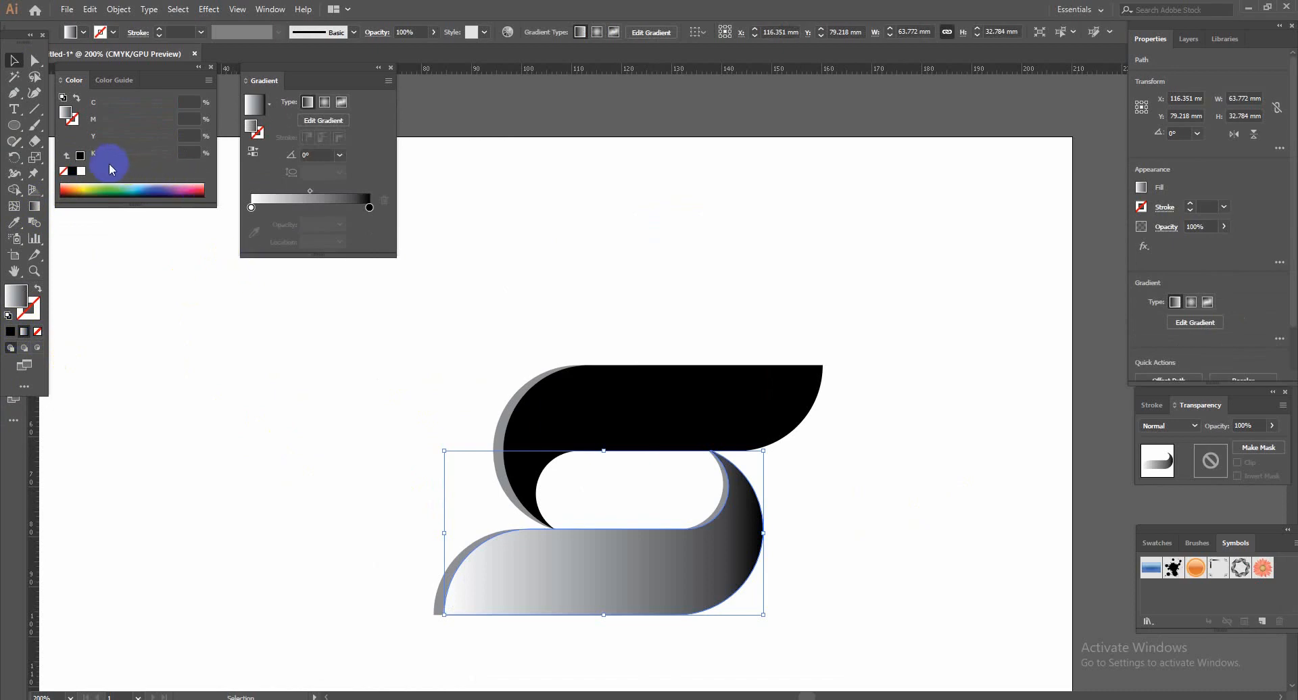
key("g")
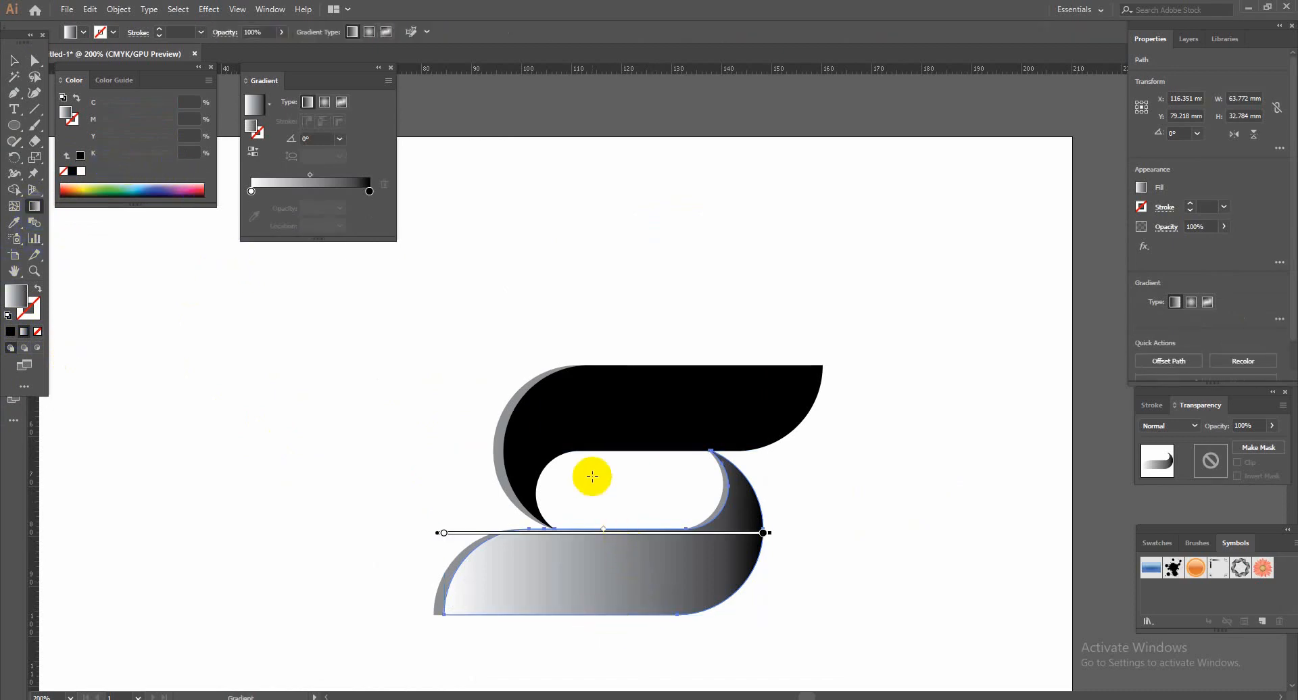
left_click(20, 227)
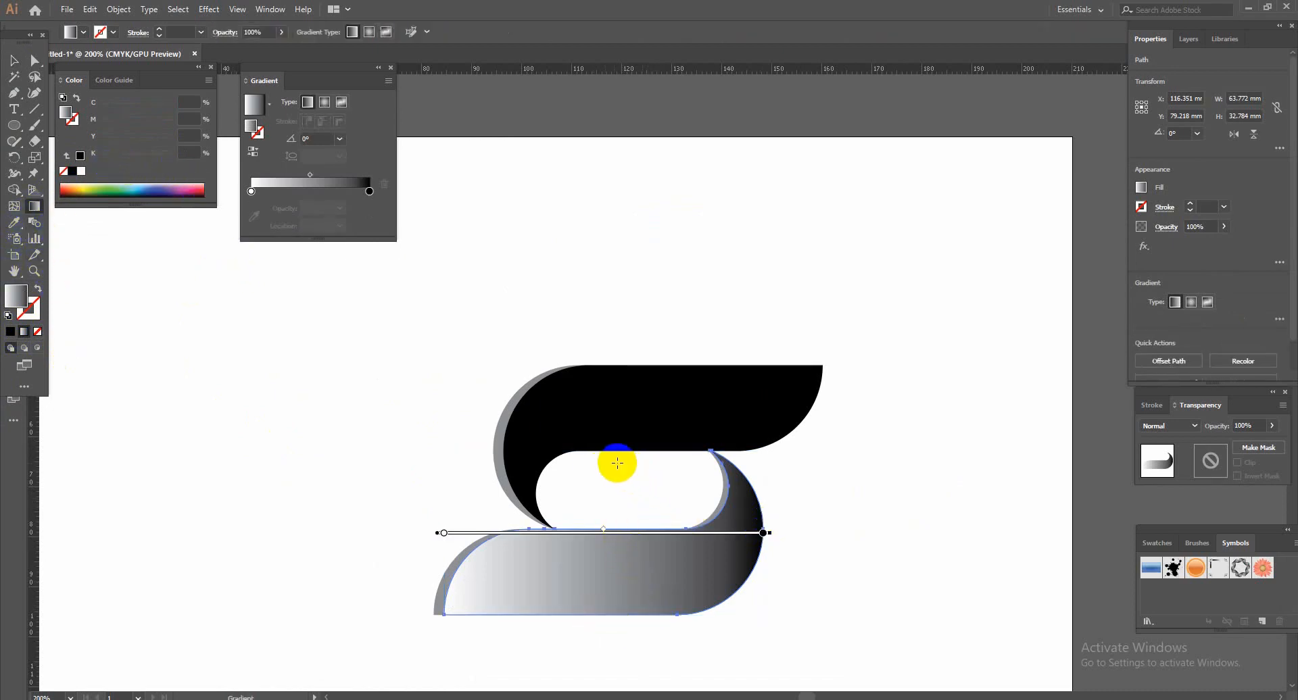
left_click_drag(617, 463, 618, 625)
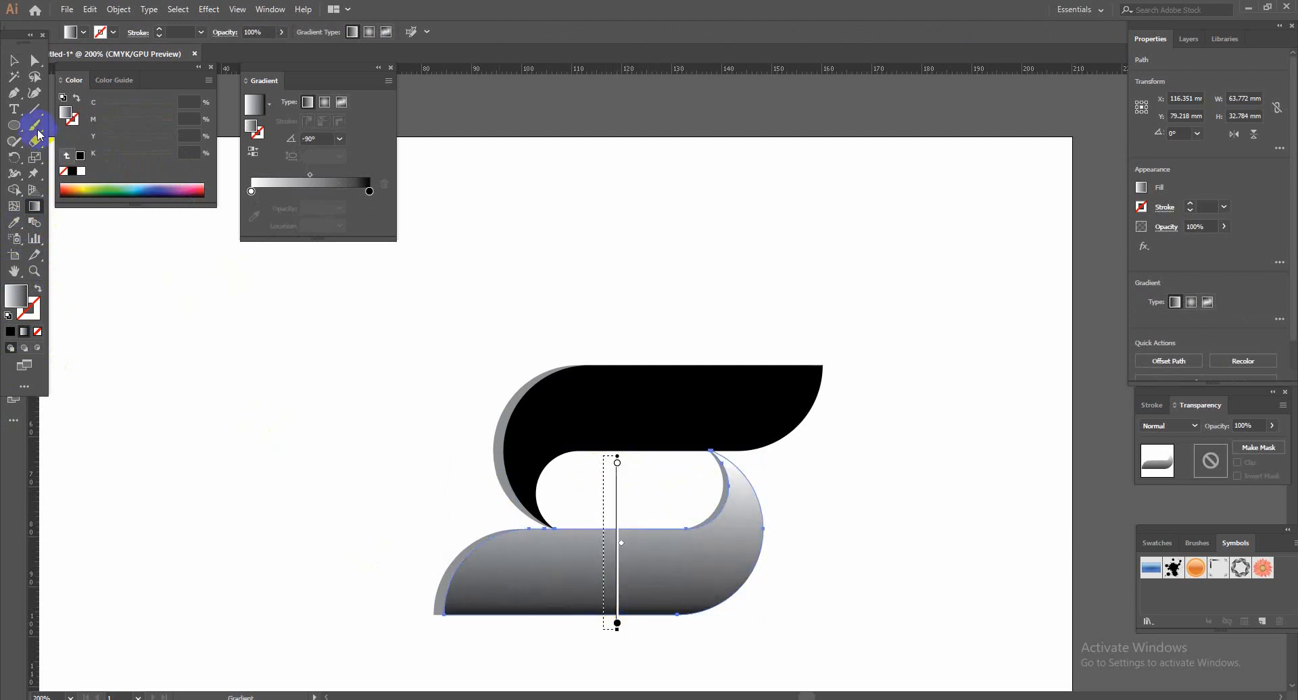
Step: Fill the lower outer crescent with the white-to-black linear gradient and redirect it to about 90.4°, light below and dark above
key("v")
left_click(440, 601)
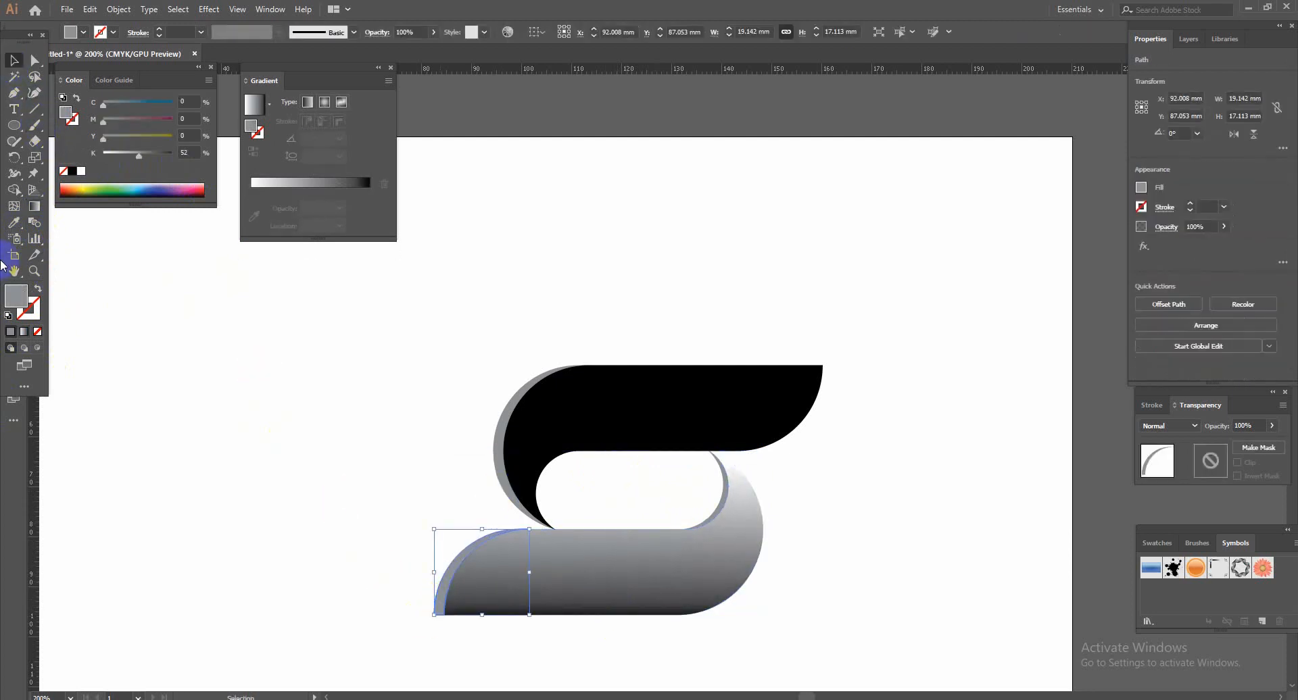
left_click(23, 332)
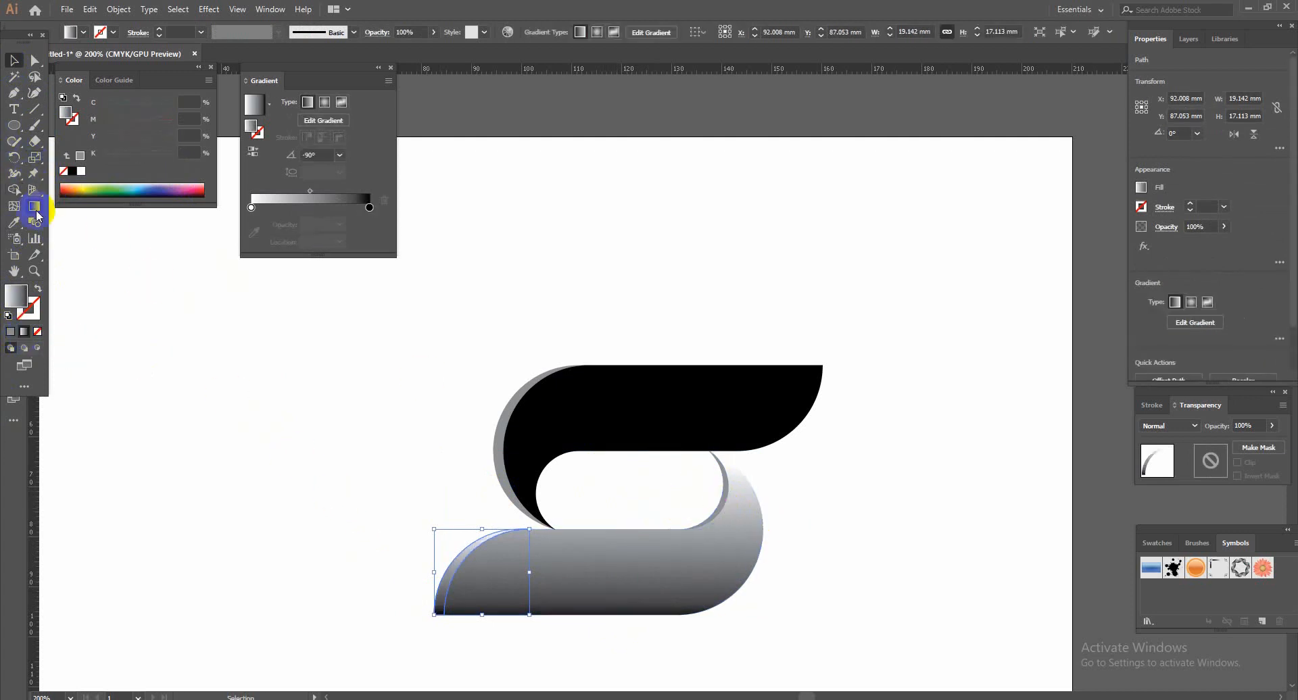
key("g")
mouse_move(481, 529)
left_mouse_down()
mouse_move(474, 568)
mouse_move(481, 536)
left_mouse_up()
mouse_move(467, 621)
left_mouse_down()
mouse_move(477, 526)
mouse_move(467, 529)
left_mouse_up()
left_click(14, 60)
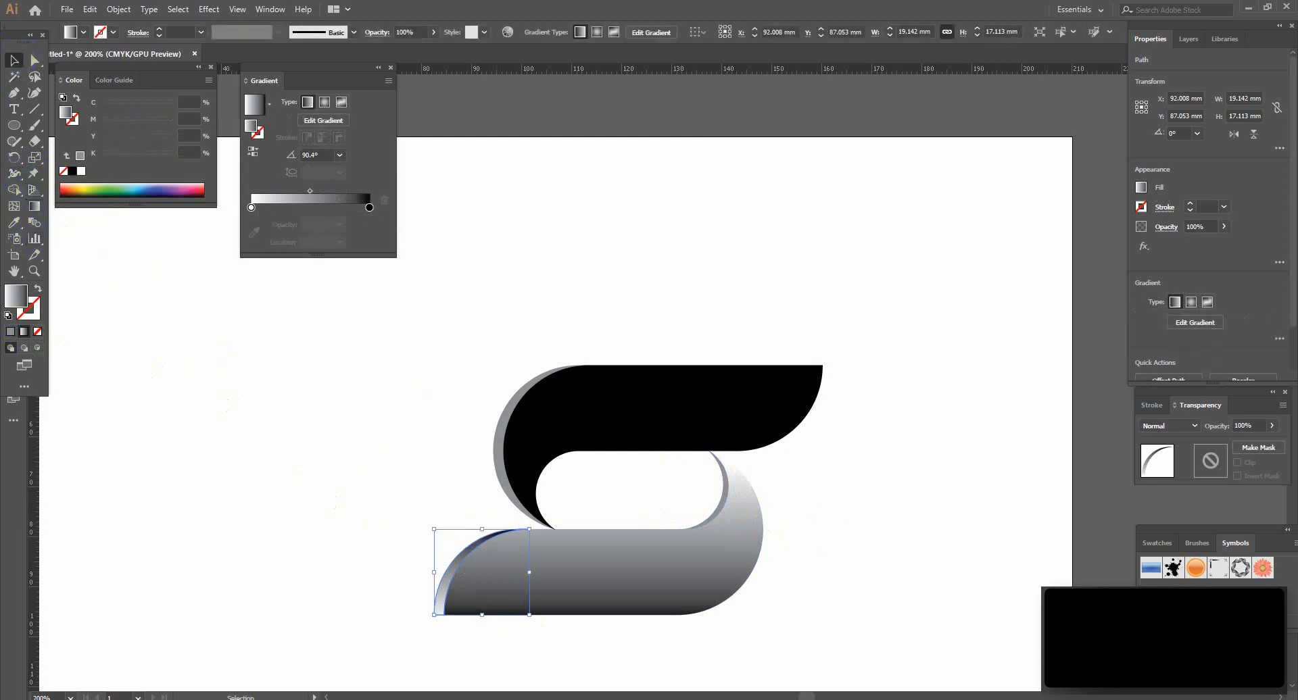
Step: Fill the gray crescent inside the right curve with the white-to-black linear gradient at 90.4°
left_click(718, 509)
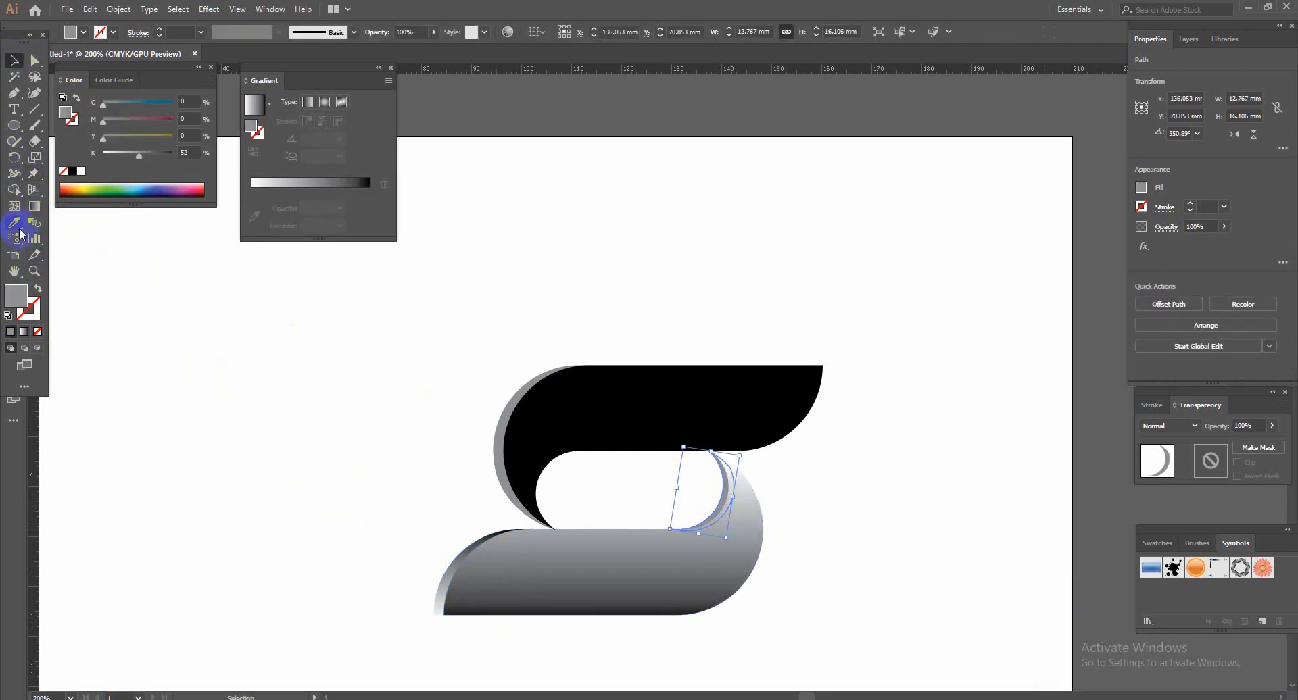
left_click(24, 332)
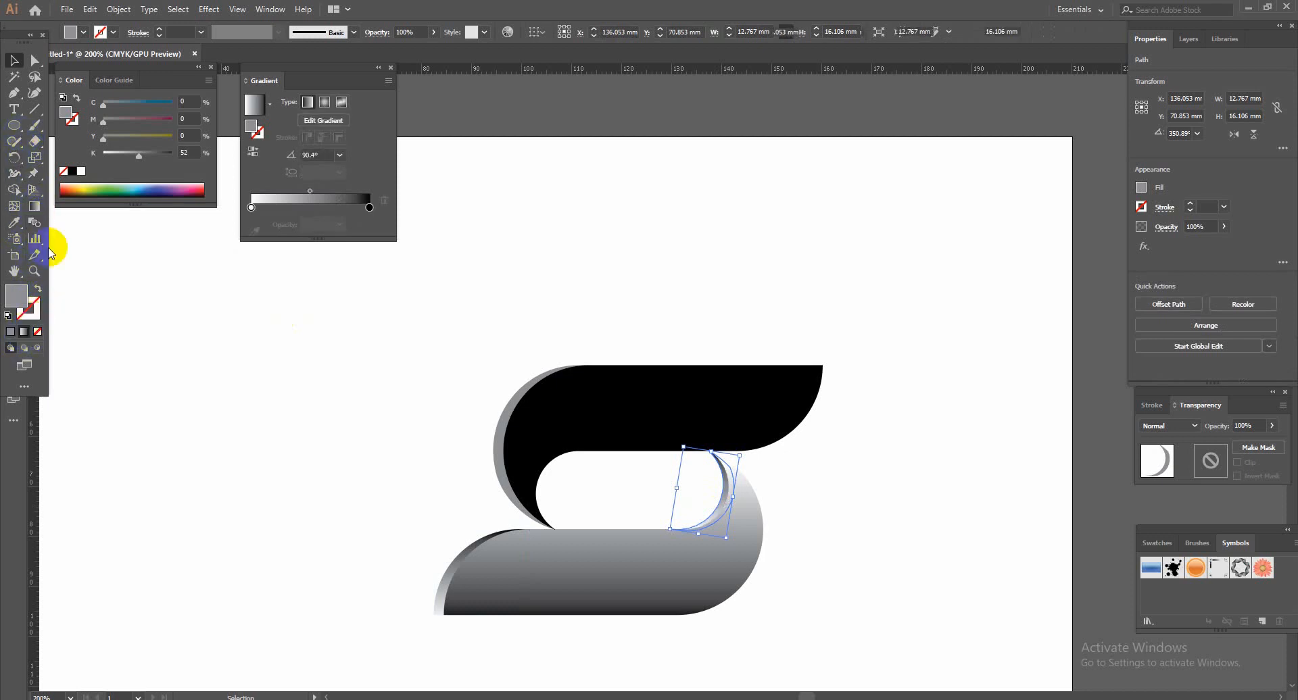
left_click(35, 207)
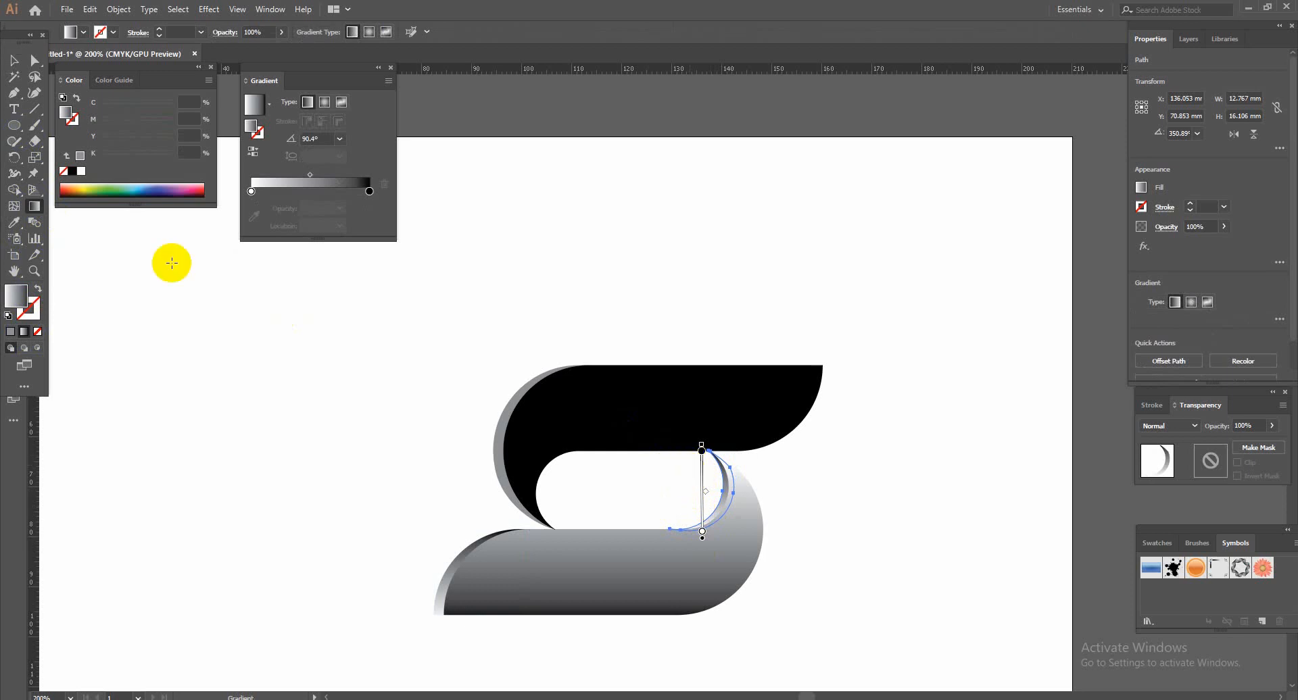
left_click(15, 62)
Step: Fill the upper black half of the S with the white-to-black linear gradient at 90.4° and deselect it
left_click(637, 399)
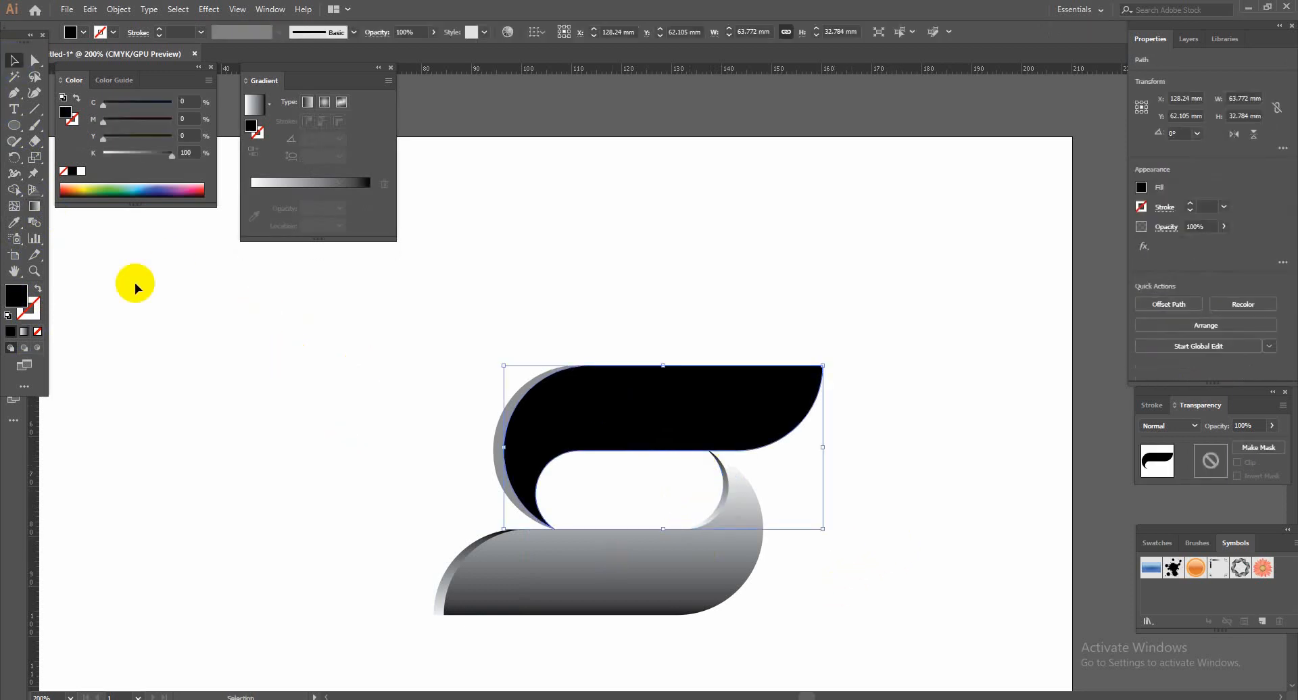
left_click(25, 333)
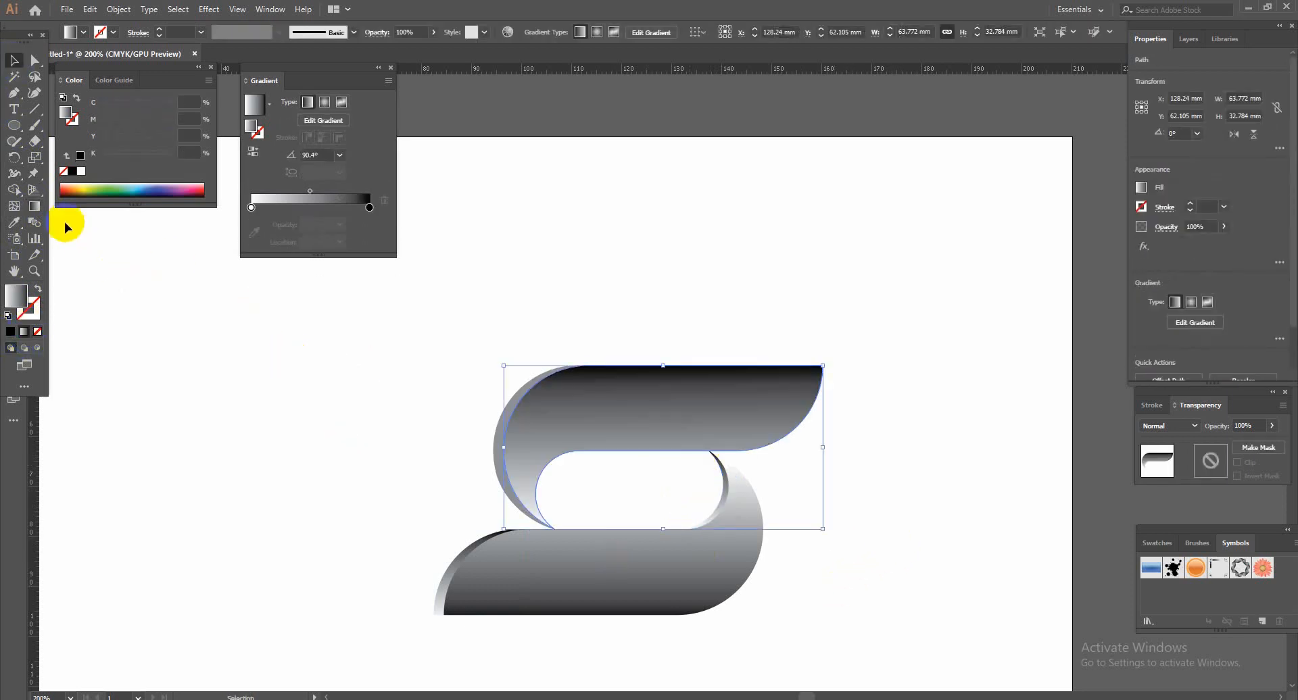
left_click(34, 207)
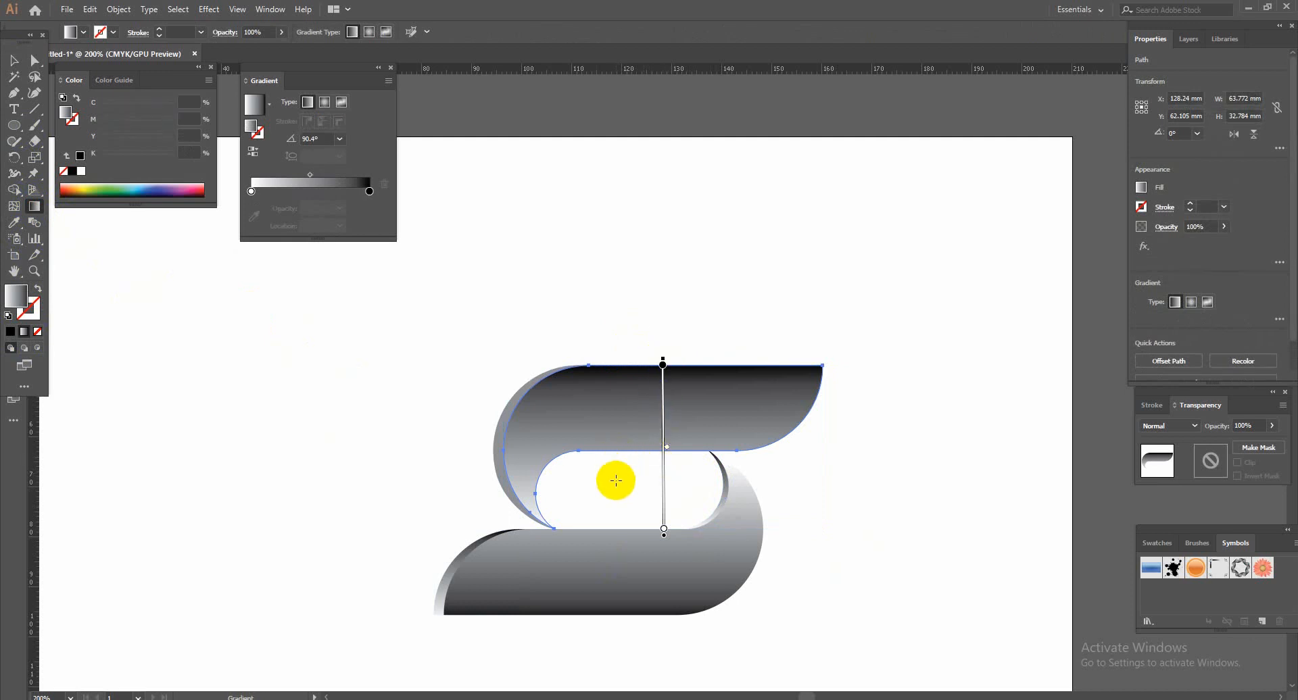
key("v")
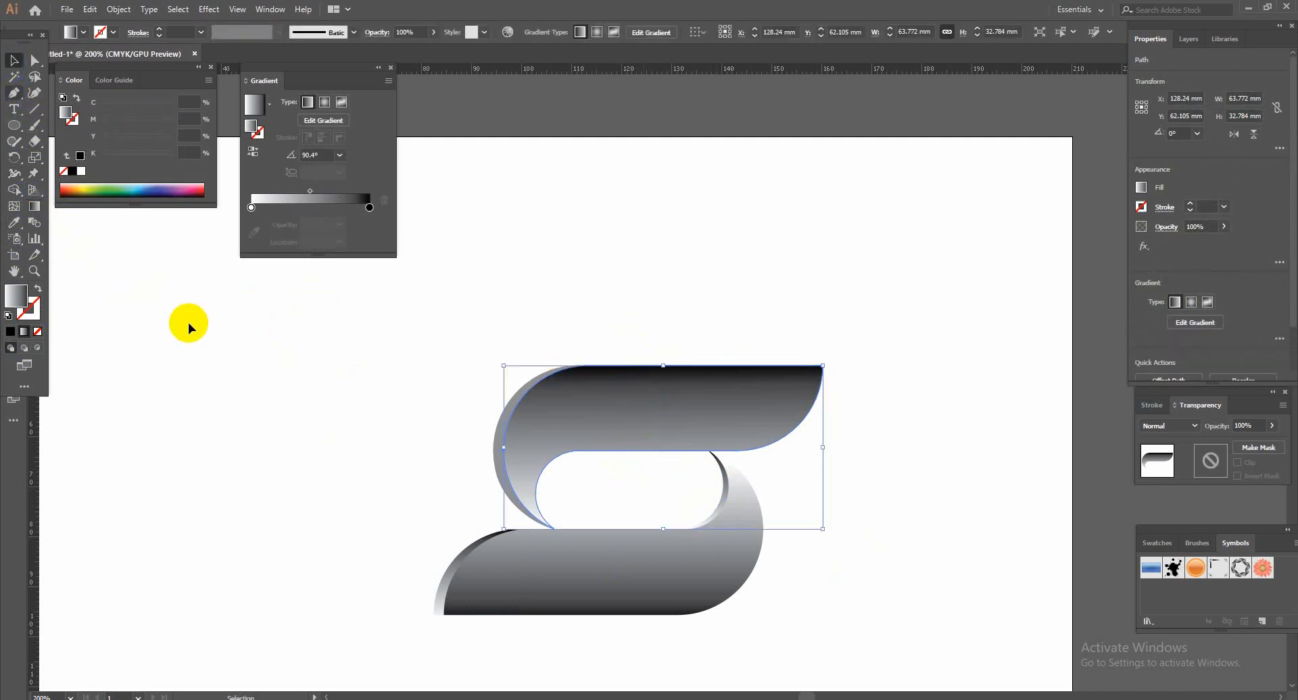
left_click(269, 375)
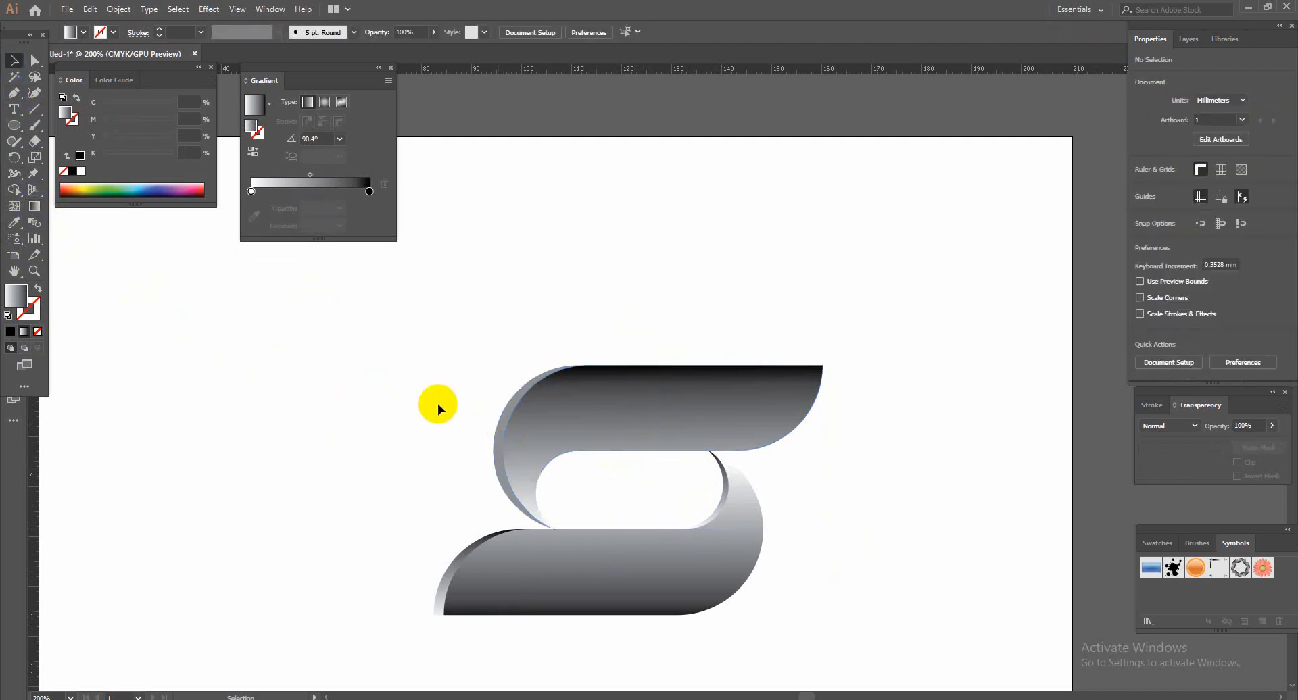
Step: Fill the upper outer crescent with the white-to-black linear gradient and redirect it to about -86.1°, light above and dark below
left_click(504, 473)
left_click(33, 312)
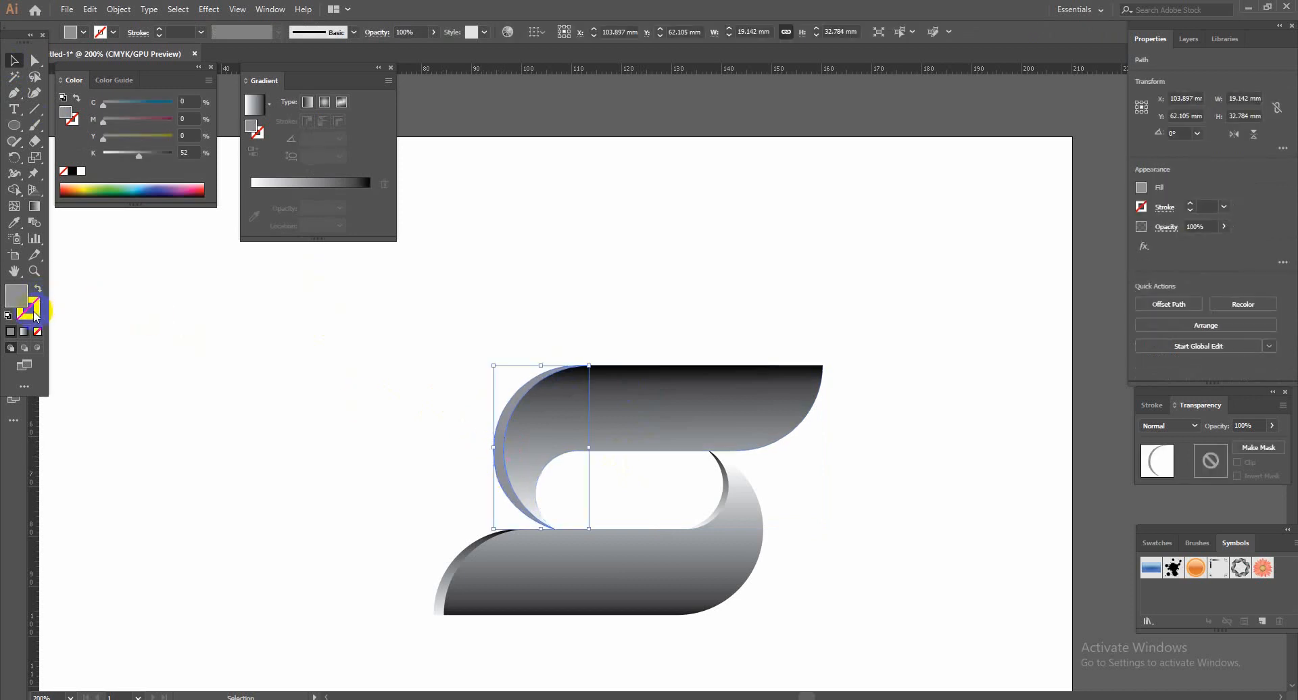
left_click(24, 334)
left_click(34, 206)
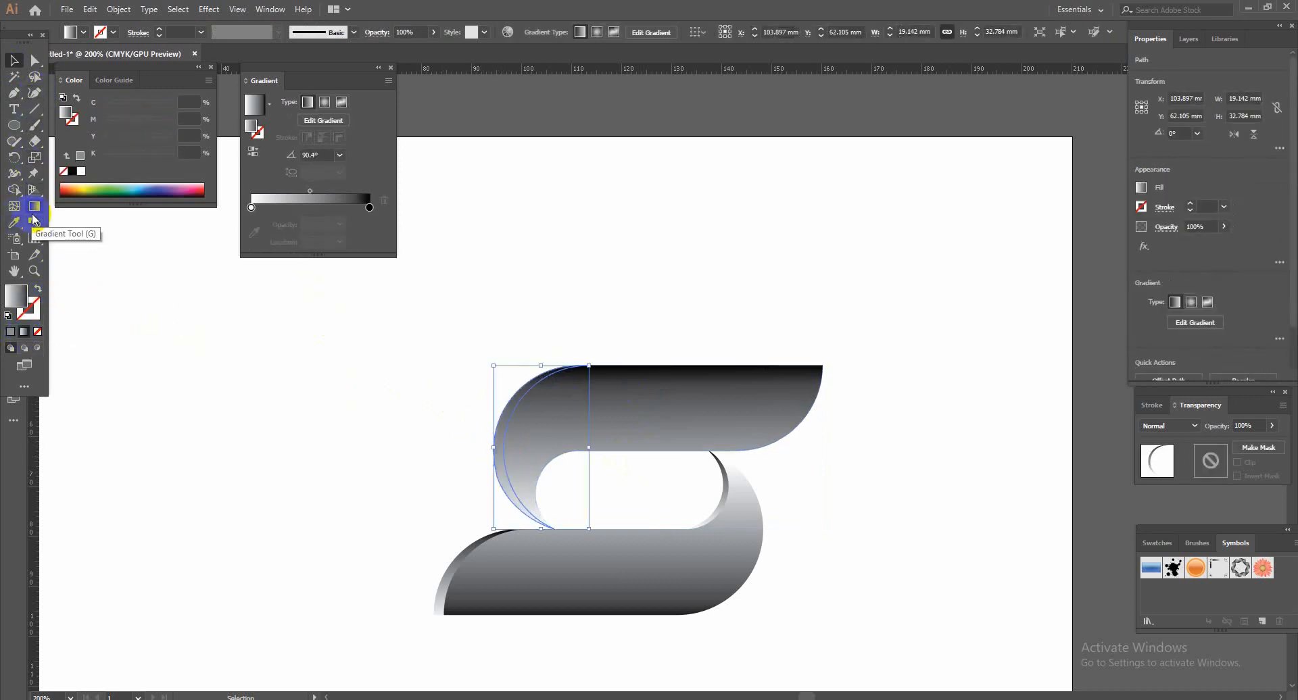
left_click_drag(521, 367, 526, 532)
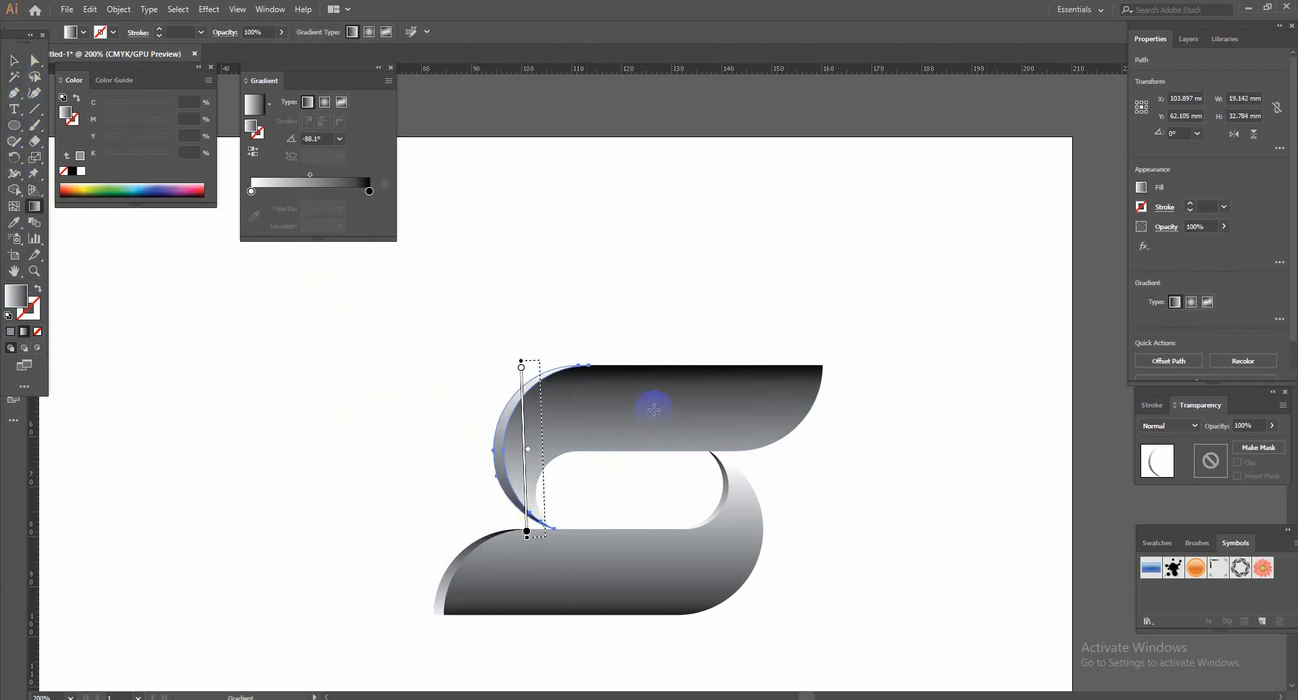
left_click(14, 61)
left_click(869, 426)
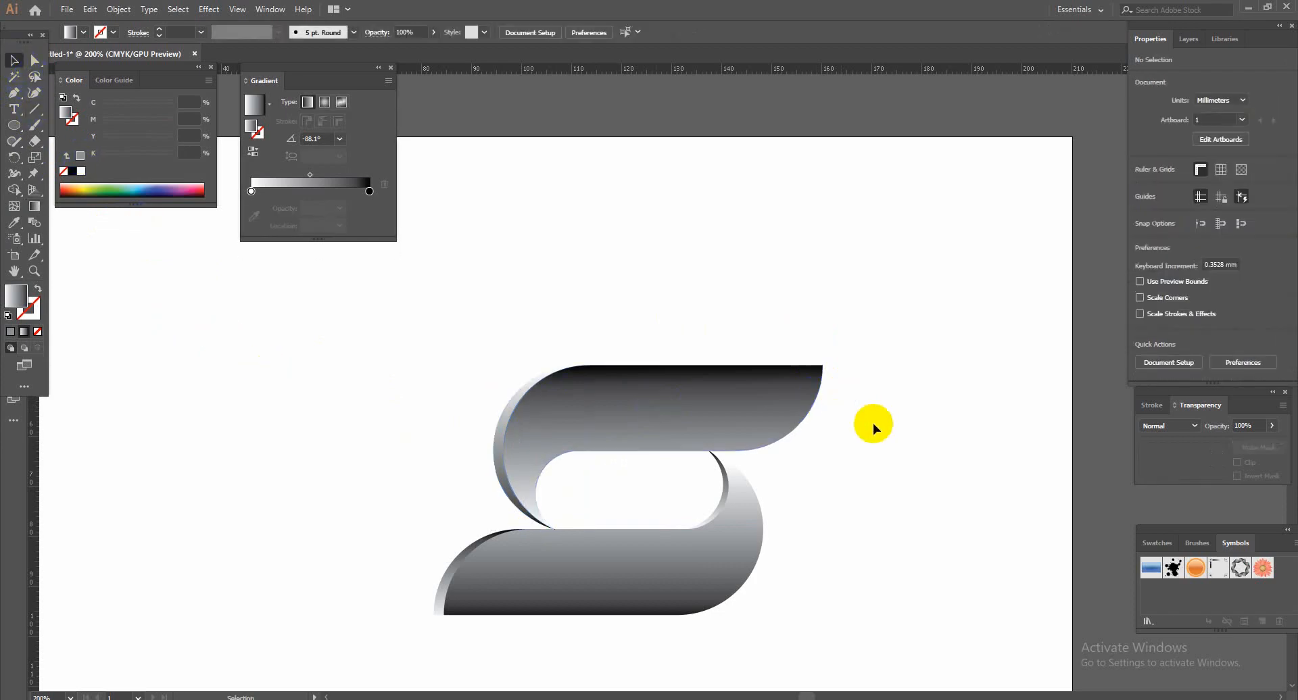
Step: Group all pieces of the S logo and deselect the group
left_click_drag(845, 594, 246, 275)
right_click(678, 402)
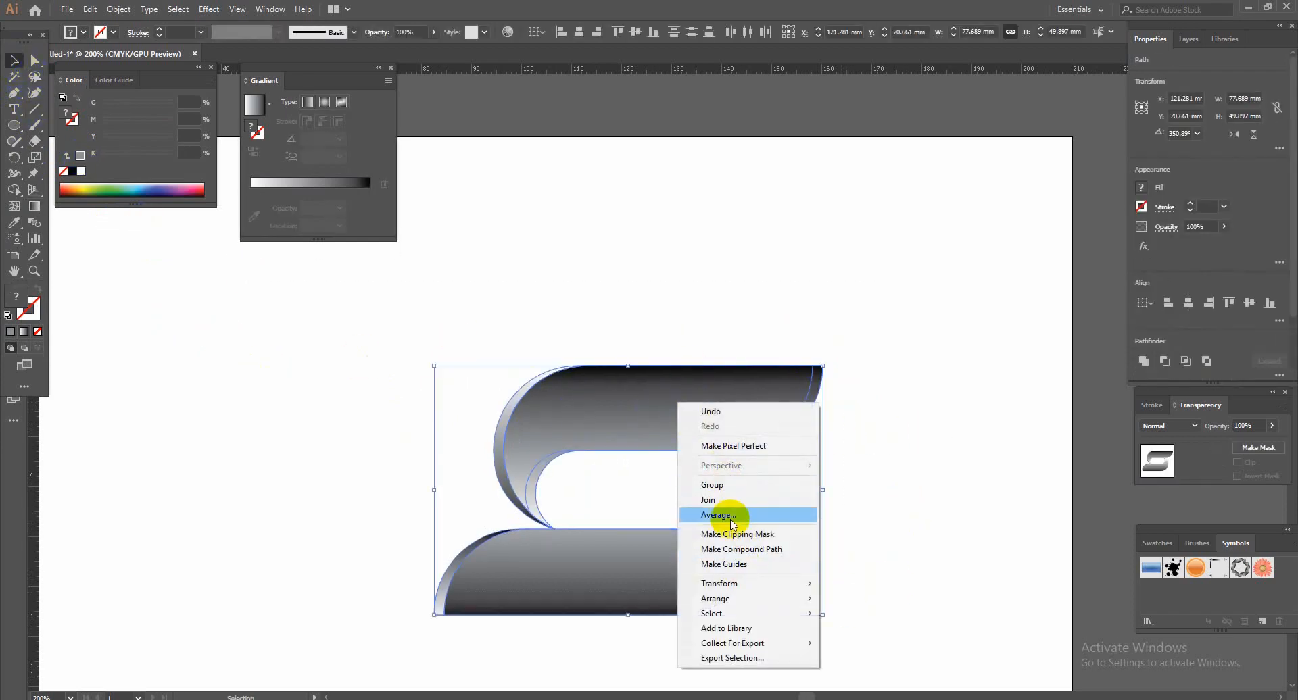
left_click(717, 486)
left_click(870, 520)
Step: Duplicate the grouped S logo so one copy sits directly below the other, and reposition the upper one
left_click_drag(864, 533, 885, 500)
left_click_drag(368, 320, 952, 521)
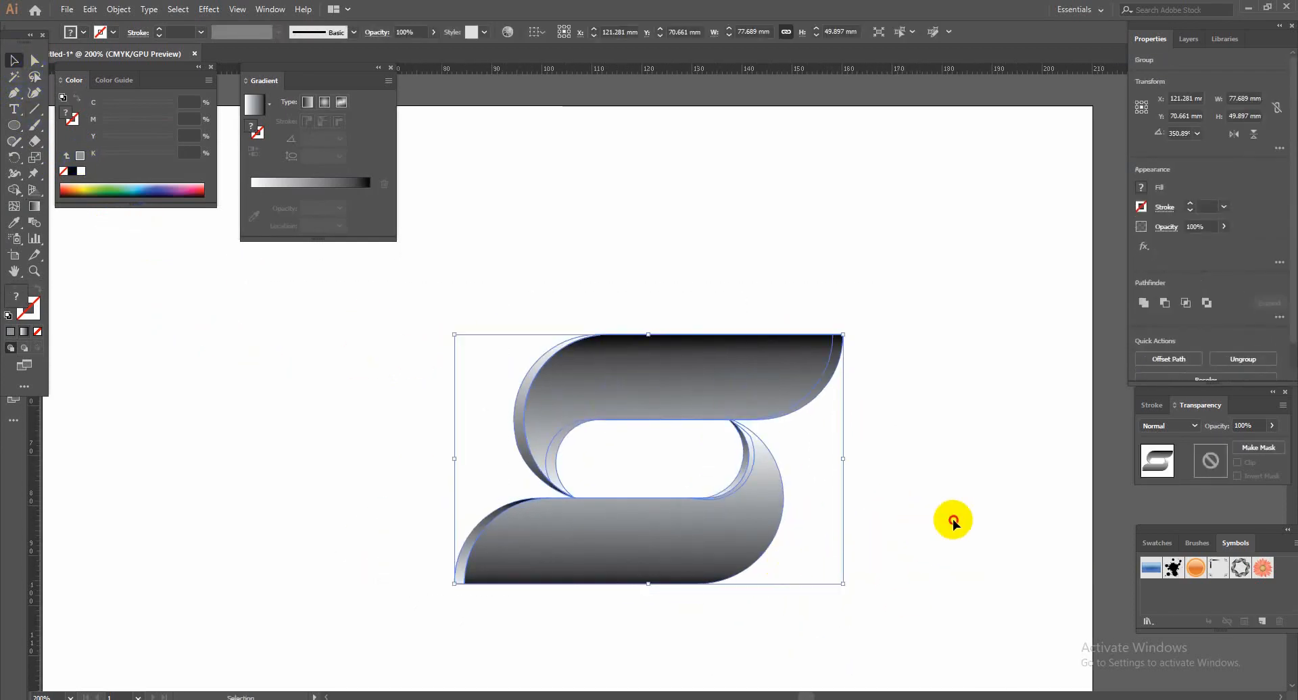
left_click_drag(857, 663, 871, 418)
left_click_drag(788, 210, 787, 575)
left_click_drag(716, 504, 737, 173)
left_click_drag(918, 321, 886, 539)
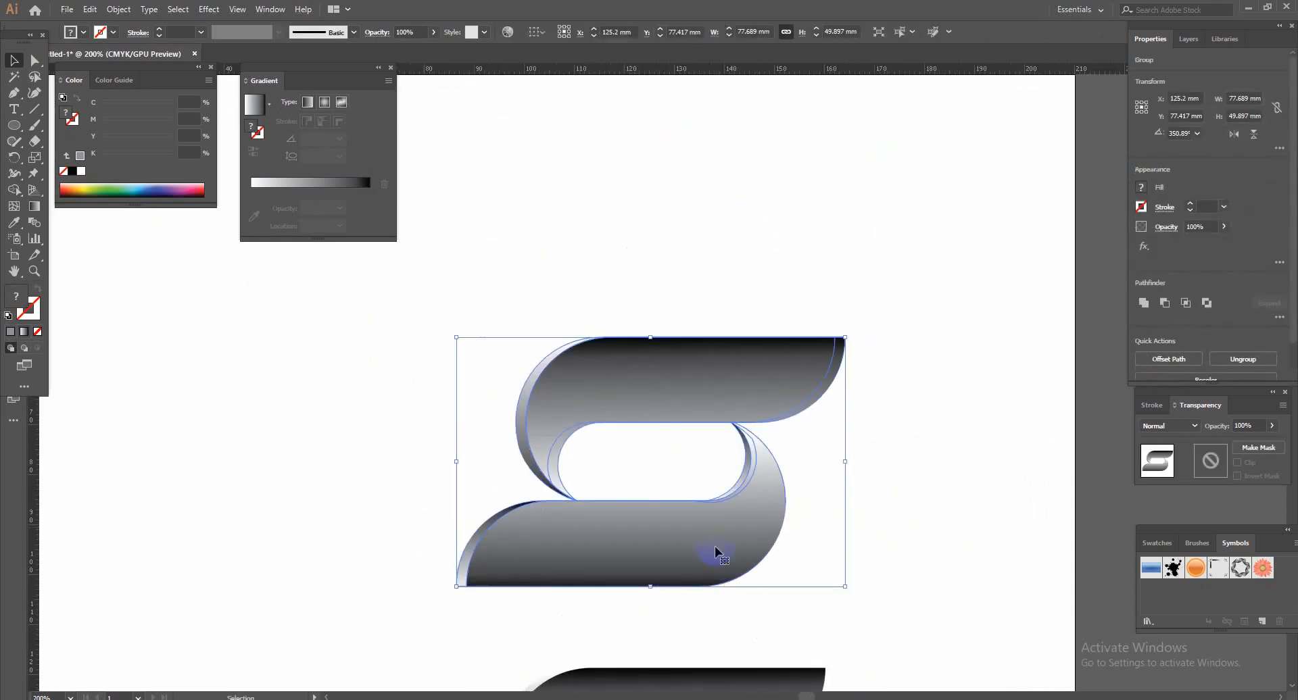
left_click_drag(725, 553, 744, 502)
Step: Fill the upper half of the upper S logo and its outer crescent with the yellow-to-red gradient swatch
left_click(571, 327)
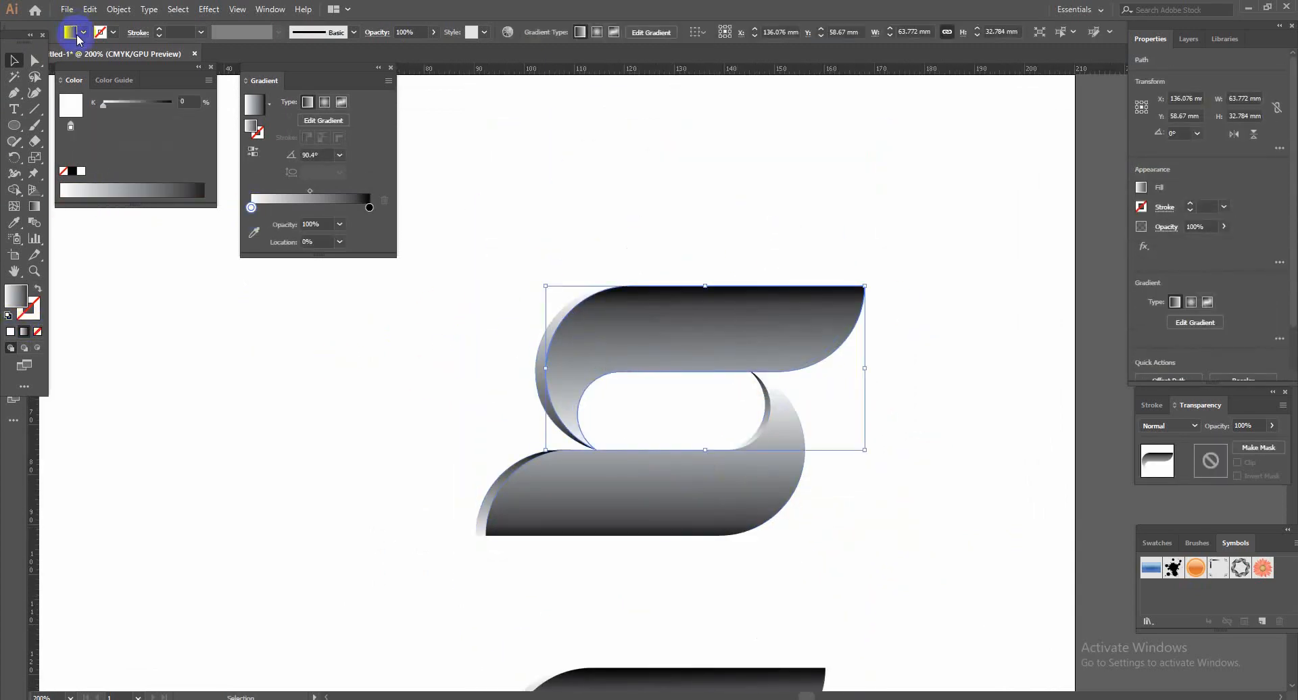
left_click(83, 31)
left_click(18, 86)
left_click(556, 339)
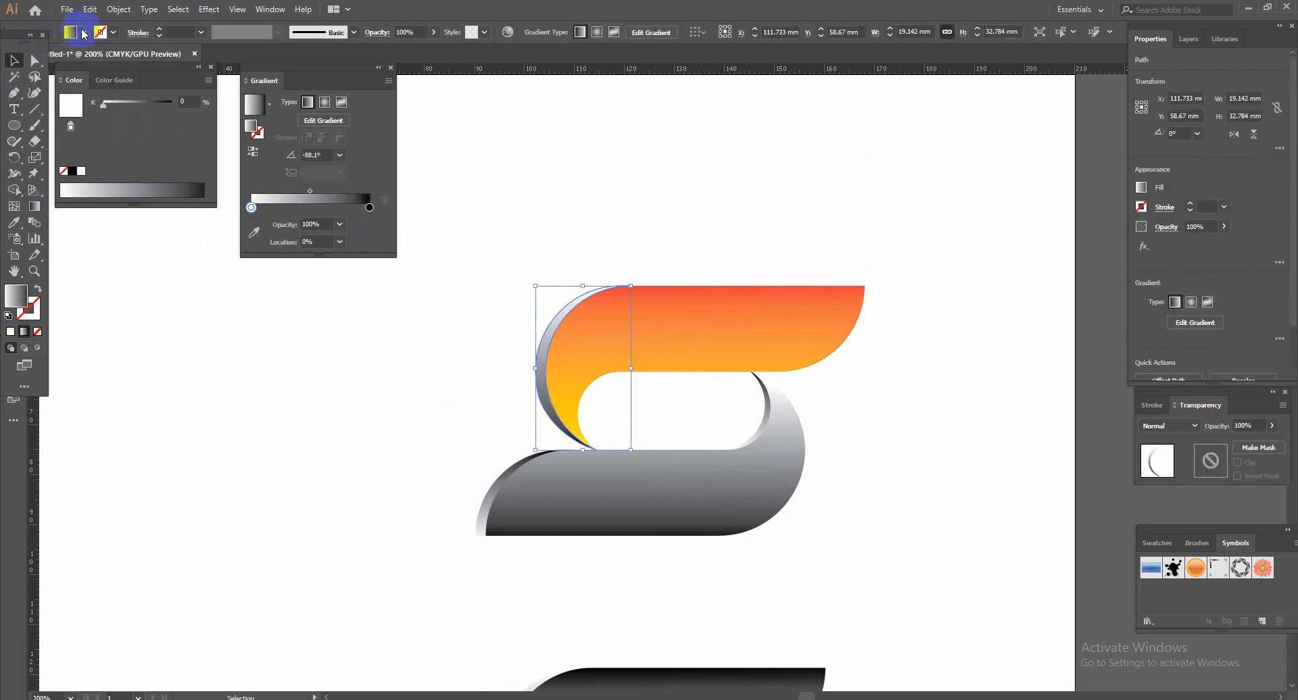
left_click(84, 32)
left_click(19, 86)
key("g")
left_click(594, 348)
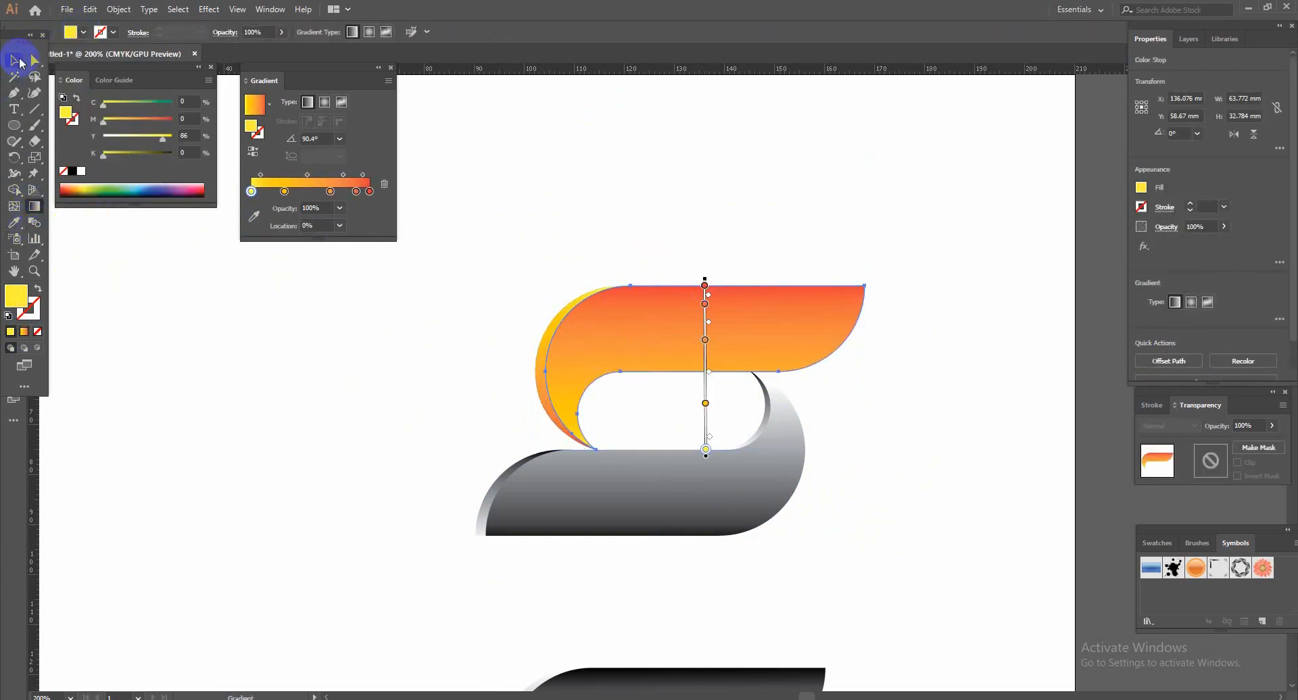
left_click(11, 63)
Step: Fill the lower half of the colored S with the Fading Sky gradient and set its end stop's opacity to 100%
left_click(738, 498)
left_click(84, 32)
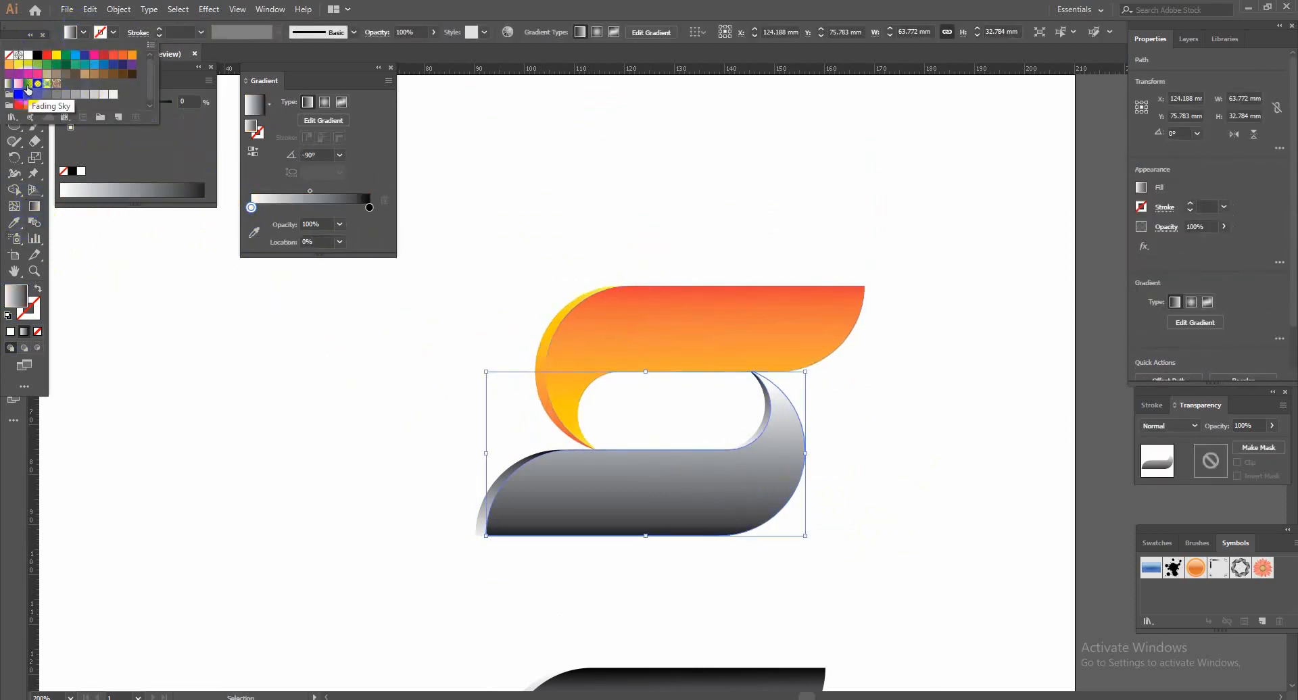
left_click(27, 85)
left_click(369, 207)
left_click(340, 225)
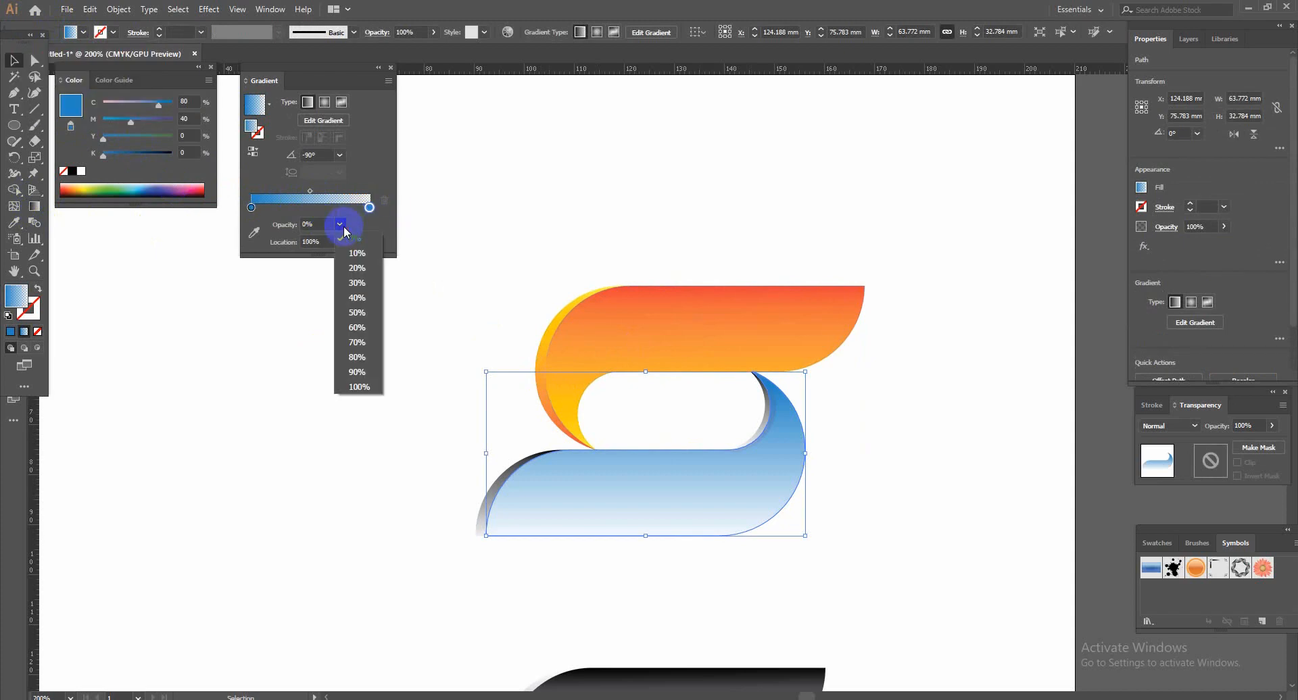
left_click(358, 386)
Step: Recolor the lower half's gradient with a light blue start stop (C 63, M 10) and a dark blue end stop (C 100, M 95, Y 5)
double_click(370, 207)
left_click(280, 260)
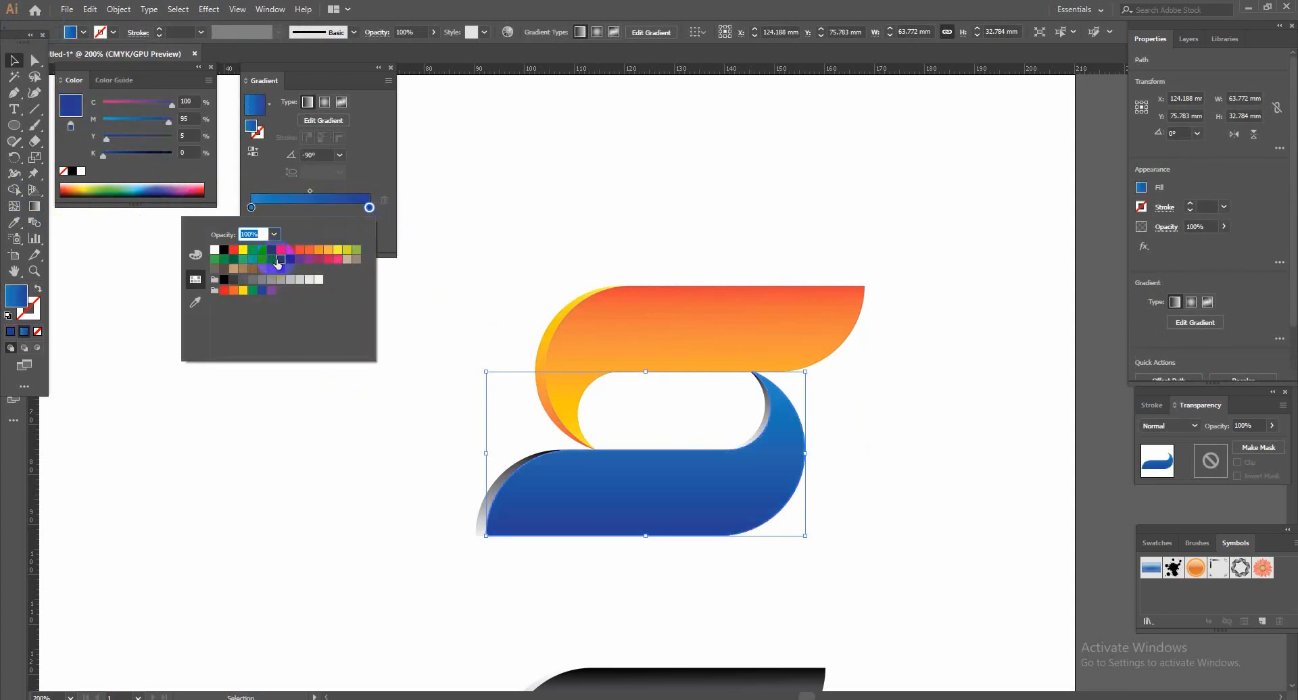
double_click(253, 209)
left_click(130, 123)
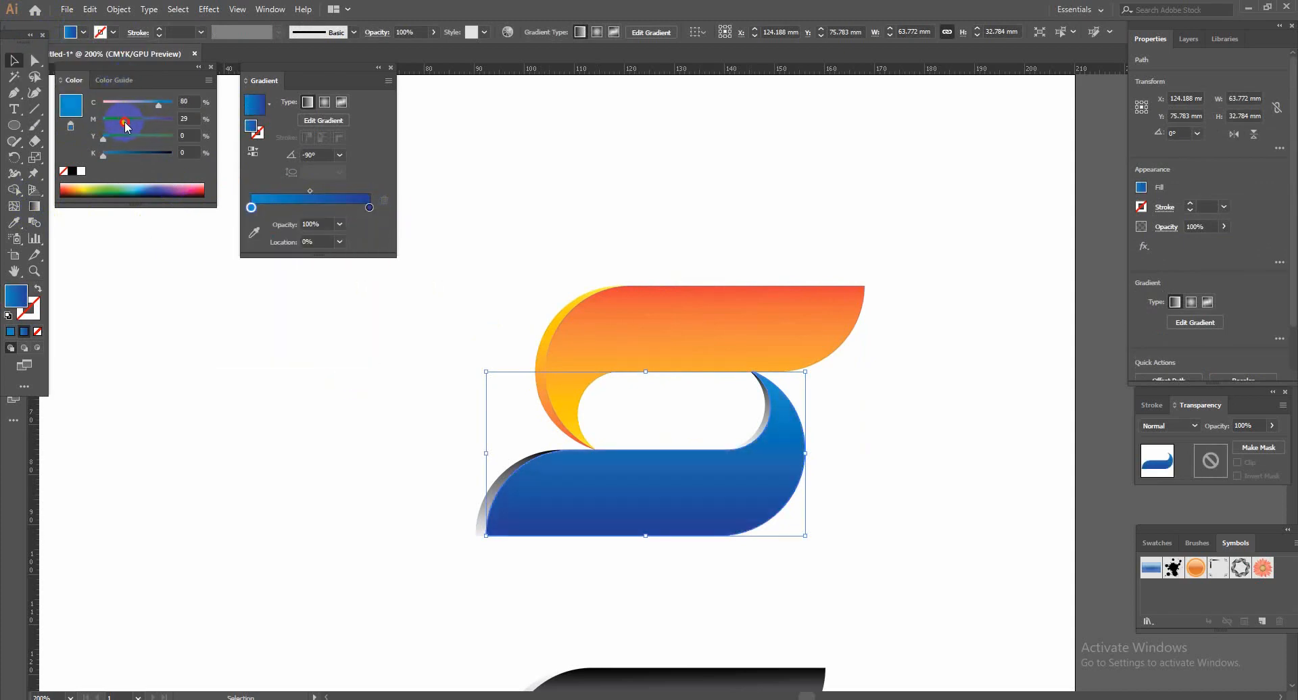
left_click_drag(160, 104, 134, 104)
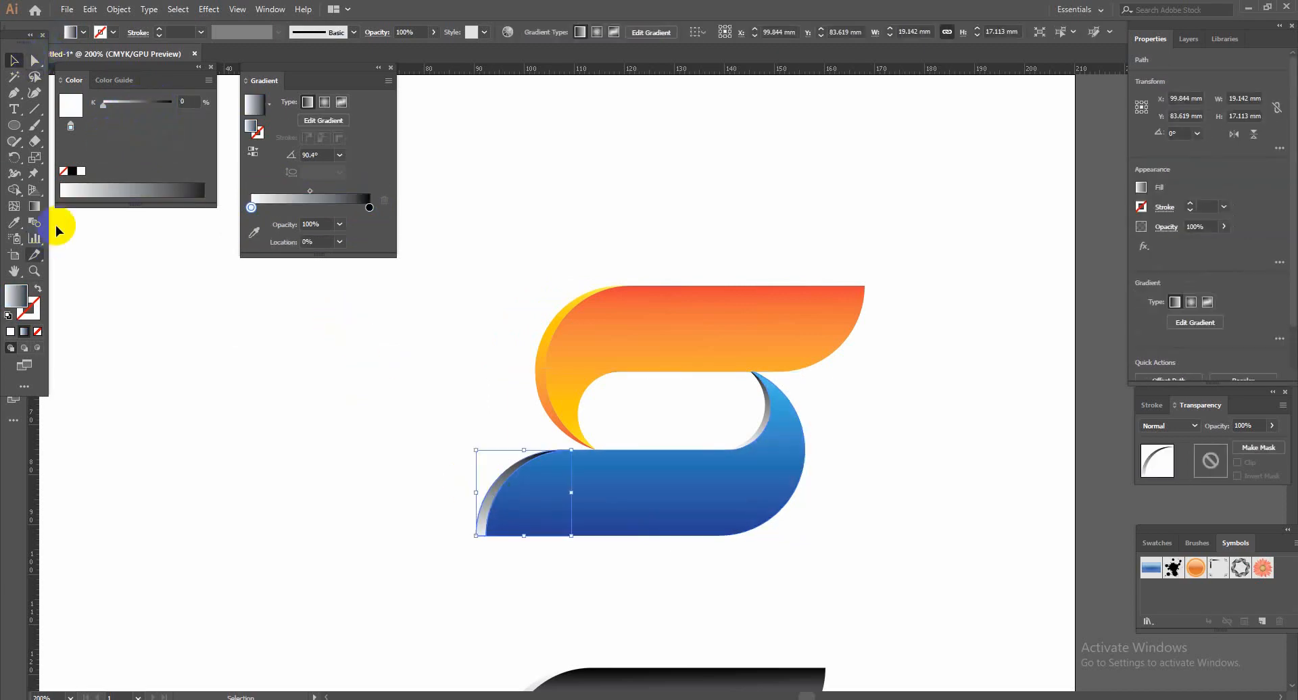
Step: Copy the blue gradient from the lower half onto its outer crescent and its inner crescent with the Eyedropper
left_click(606, 472)
key("v")
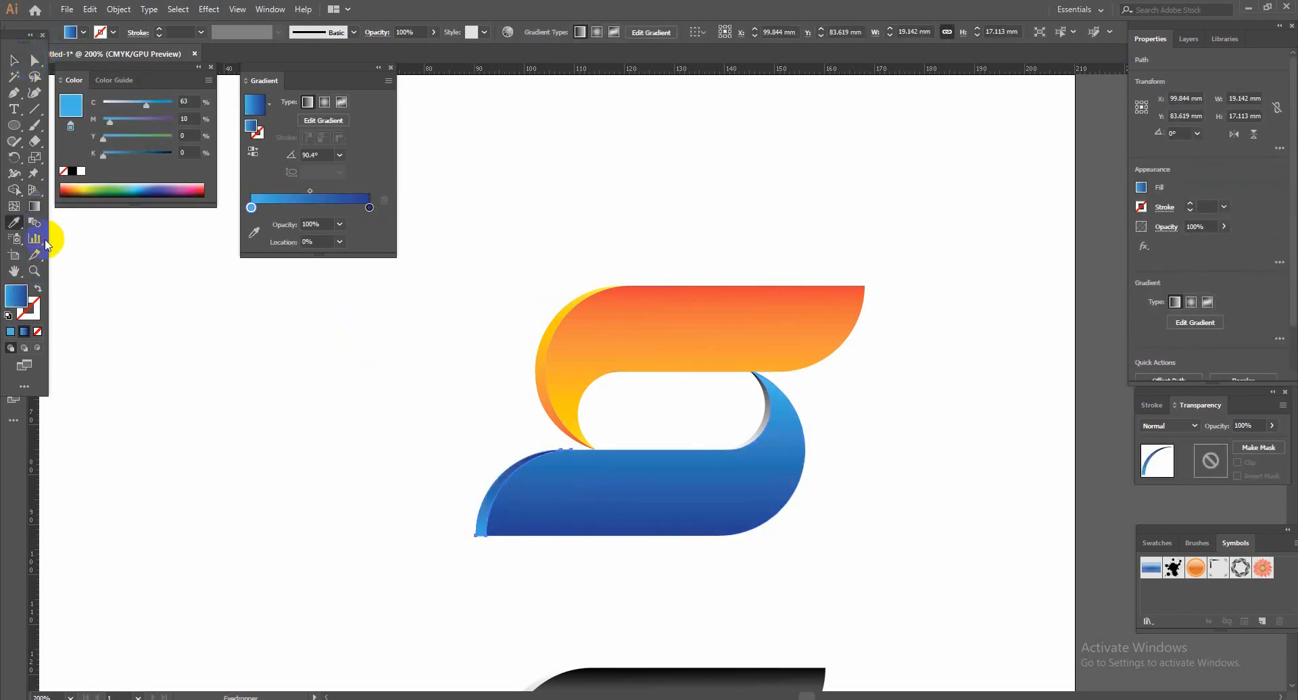
left_click(736, 482)
left_click(763, 428)
left_click(14, 223)
left_click(646, 513)
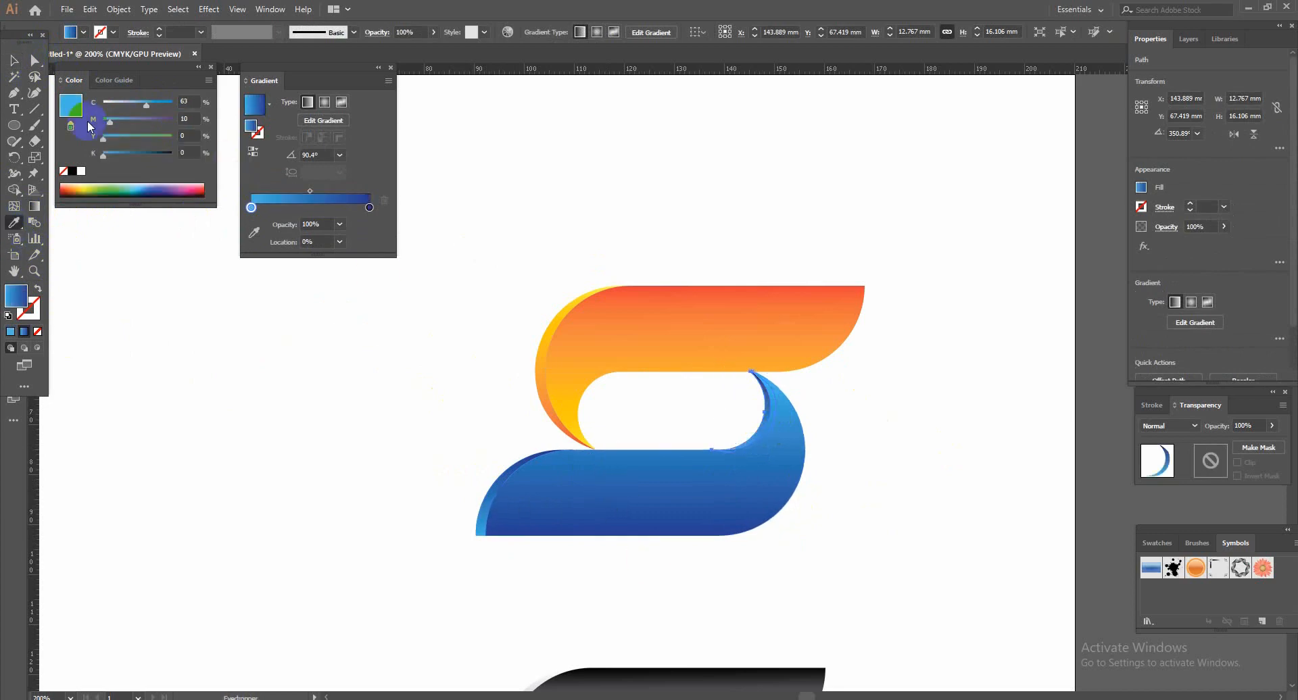
Step: Select the whole orange and blue S, place it beside the grayscale S on its left, and deselect it
left_click(14, 60)
left_click(973, 375)
left_click_drag(446, 260, 988, 483)
scroll(988, 483, "down", 5)
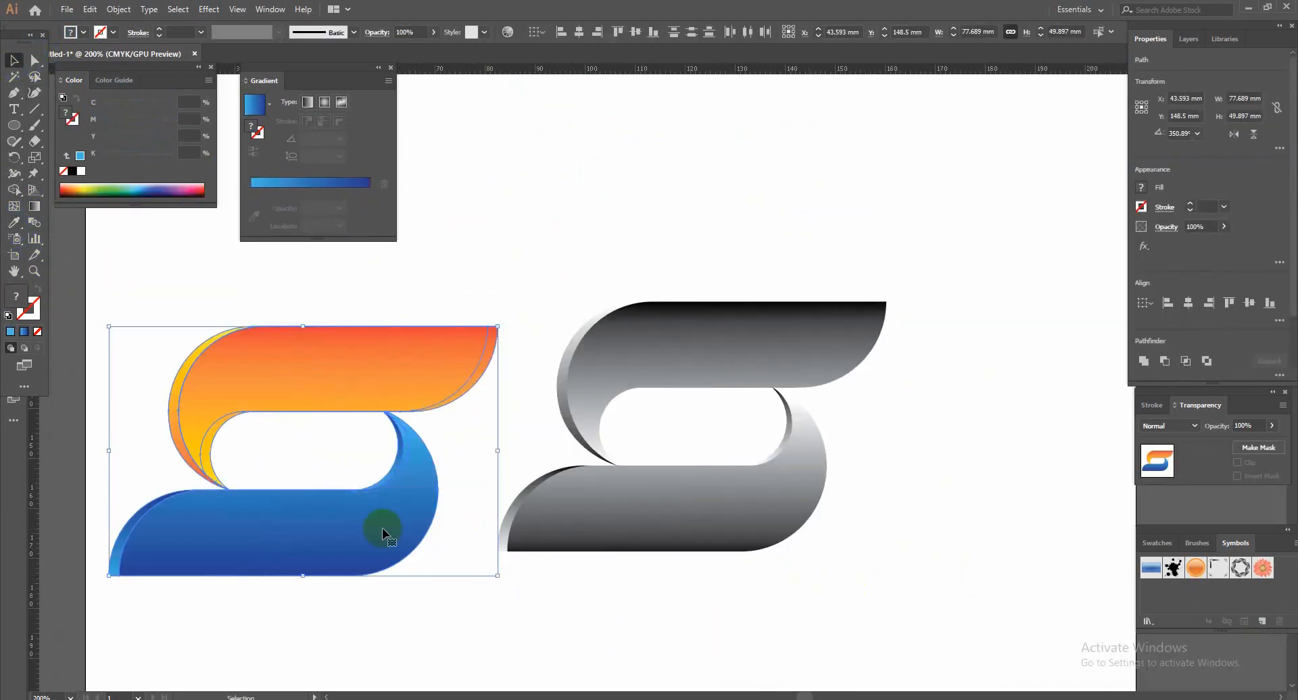
left_click(933, 615)
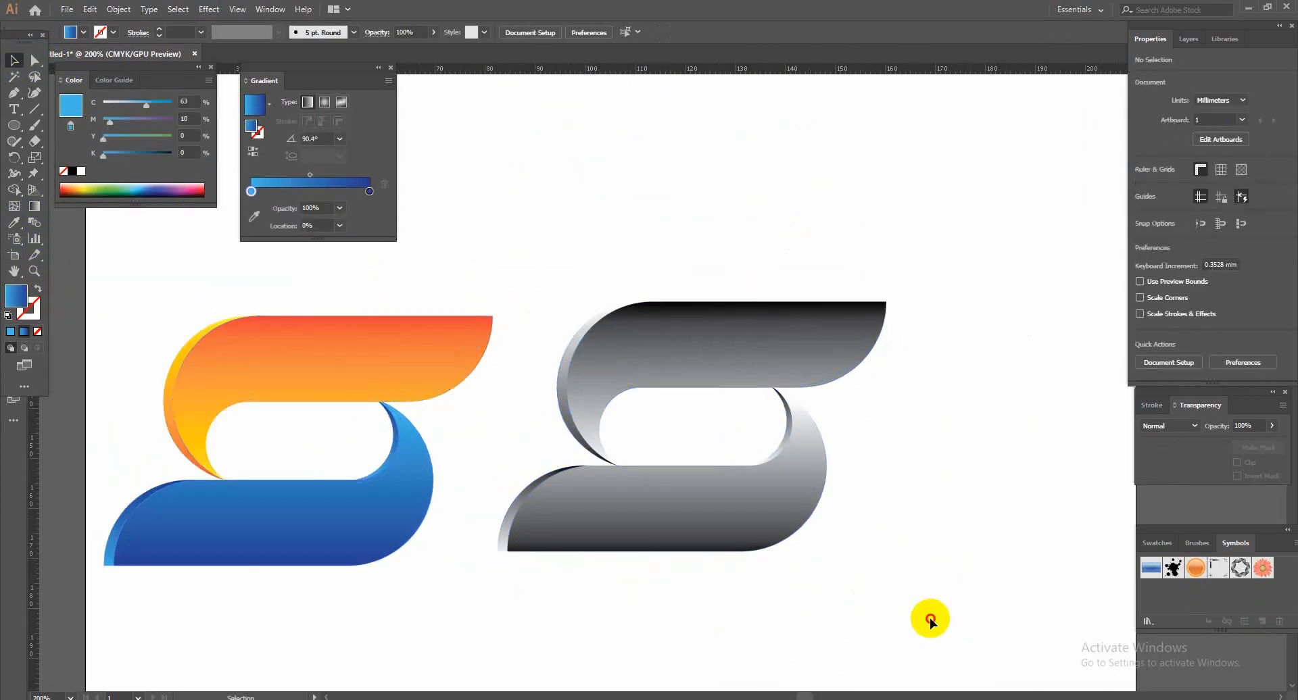